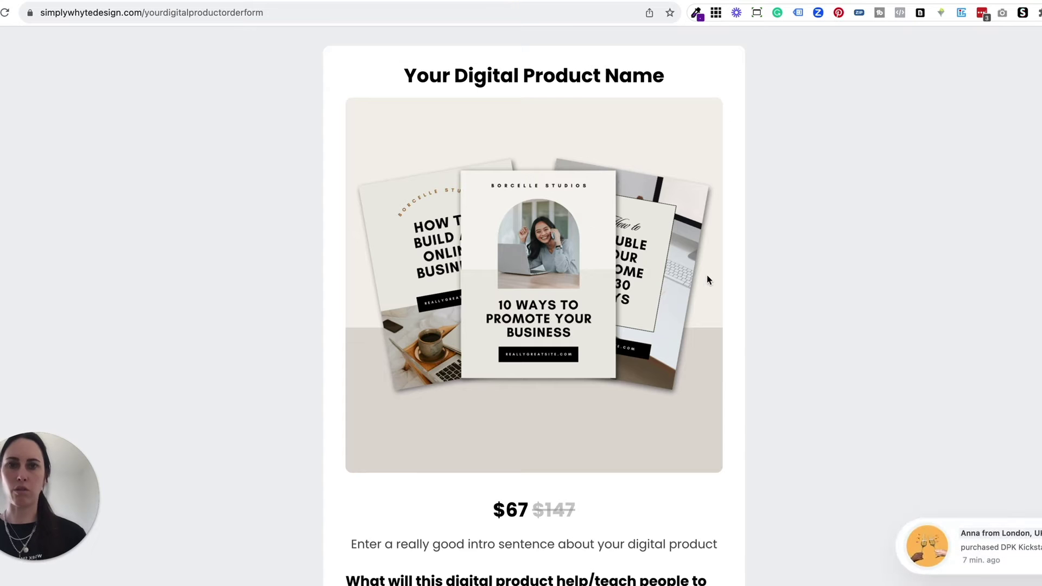
Scroll through the published Digital Product order form, then return to the funnel's step configuration
{"action": "scroll", "coordinate": [760, 277], "scroll_direction": "down", "scroll_amount": 6}
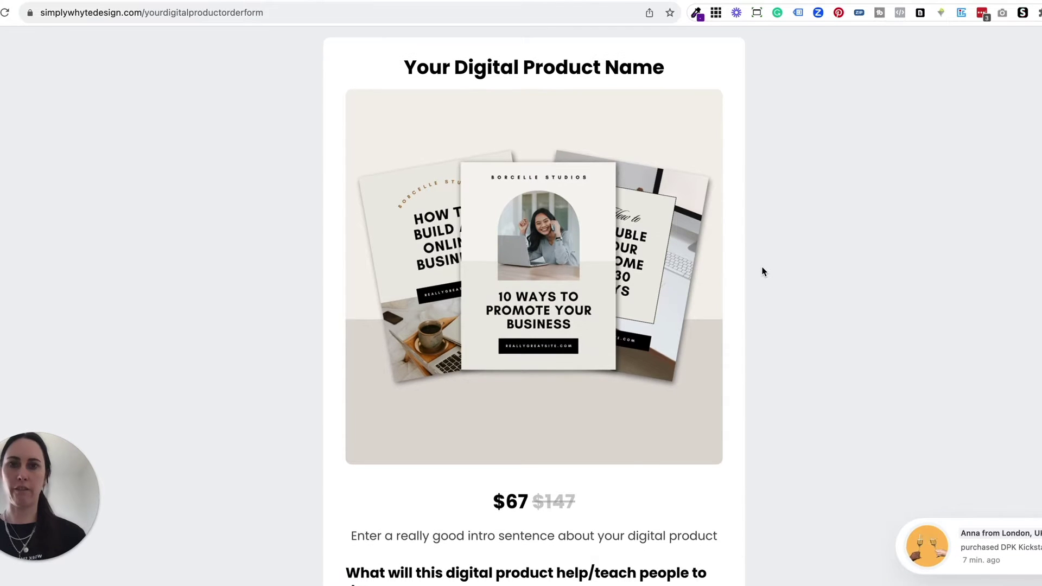
{"action": "scroll", "coordinate": [762, 271], "scroll_direction": "down", "scroll_amount": 1}
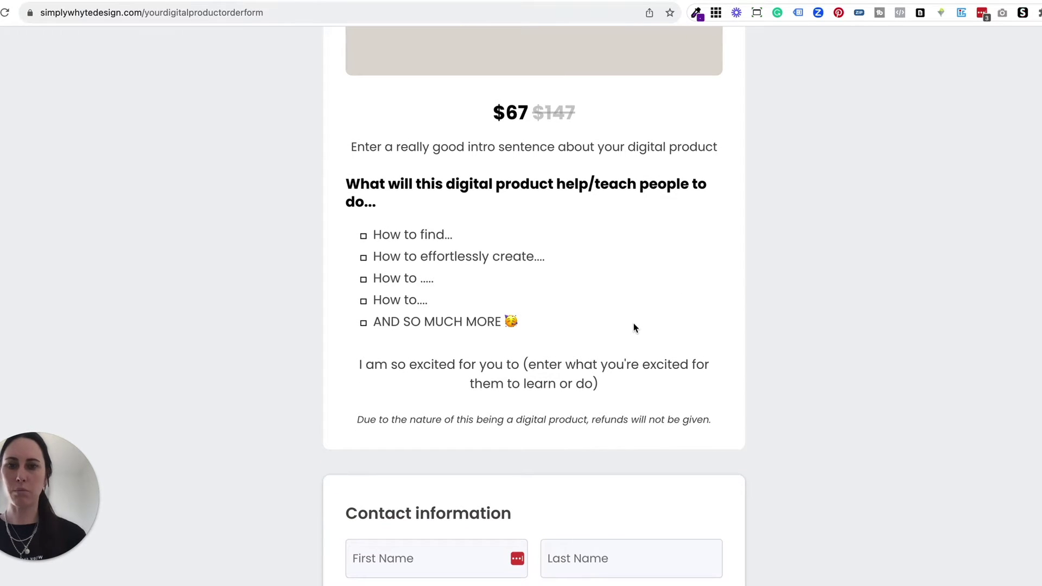
{"action": "scroll", "coordinate": [586, 345], "scroll_direction": "down", "scroll_amount": 1}
{"action": "scroll", "coordinate": [585, 345], "scroll_direction": "down", "scroll_amount": 7}
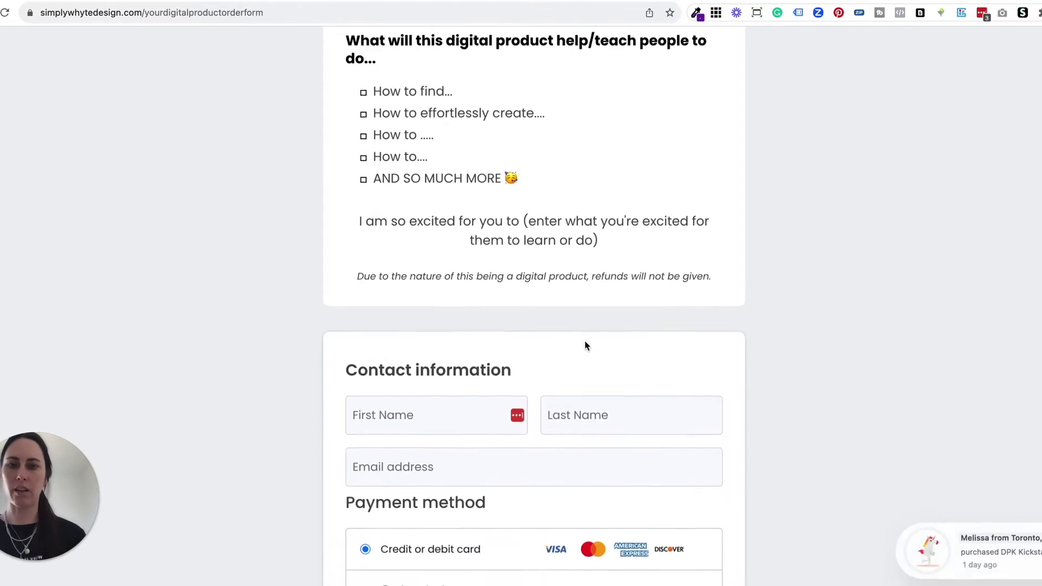
{"action": "scroll", "coordinate": [586, 345], "scroll_direction": "down", "scroll_amount": 2}
{"action": "scroll", "coordinate": [584, 341], "scroll_direction": "up", "scroll_amount": 15}
{"action": "scroll", "coordinate": [584, 340], "scroll_direction": "up", "scroll_amount": 4}
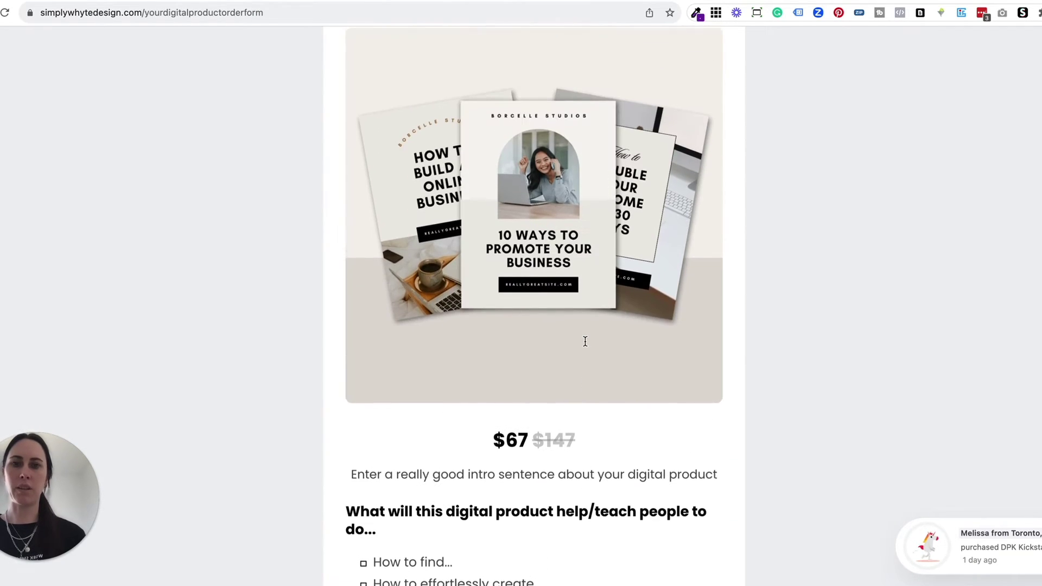
{"action": "left_click", "coordinate": [531, 4]}
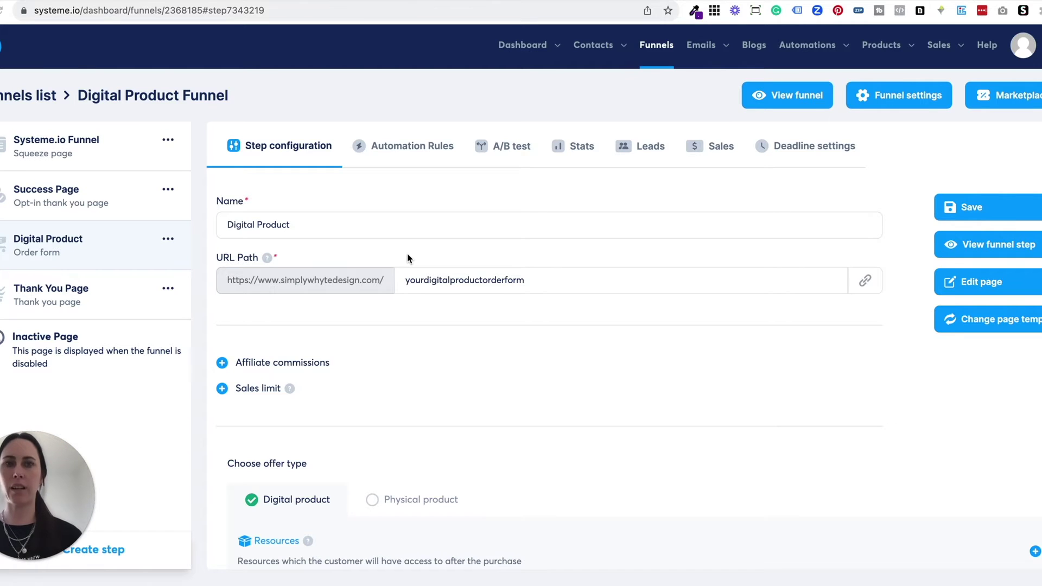
Open the profile avatar menu listing Settings, Change password and Logout
{"action": "left_click", "coordinate": [1024, 50]}
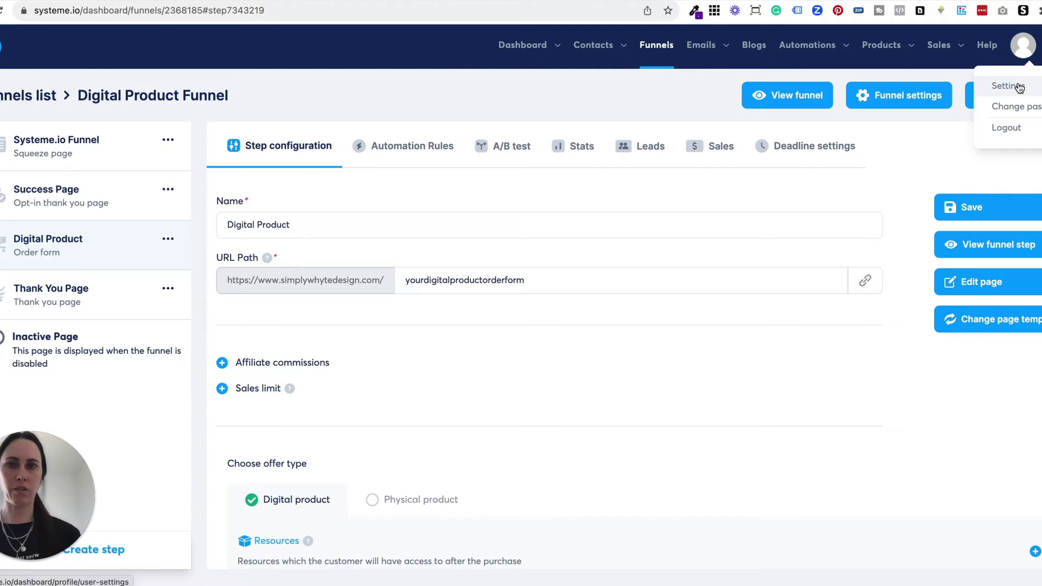
Open account Settings and review the Payment gateways page showing connected Stripe and PayPal accounts
{"action": "left_click", "coordinate": [1007, 86]}
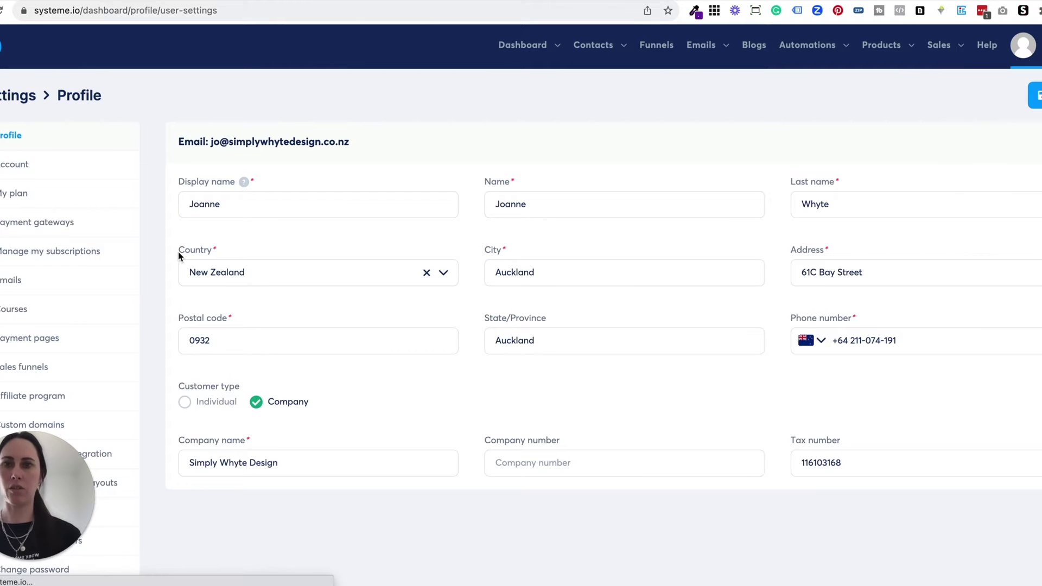
{"action": "left_click", "coordinate": [60, 223]}
{"action": "scroll", "coordinate": [59, 231], "scroll_direction": "down", "scroll_amount": 1}
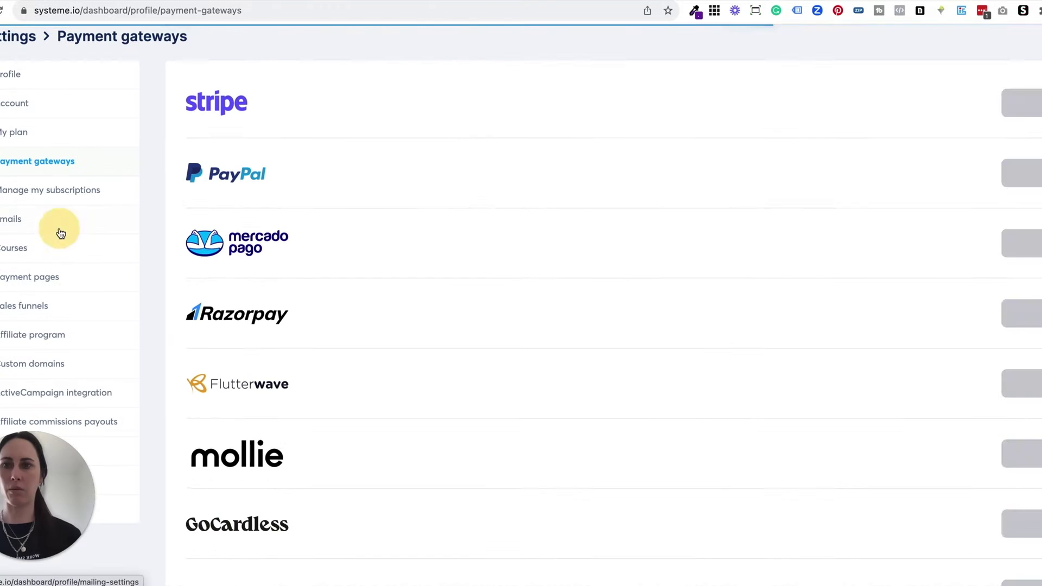
{"action": "scroll", "coordinate": [577, 143], "scroll_direction": "up", "scroll_amount": 1}
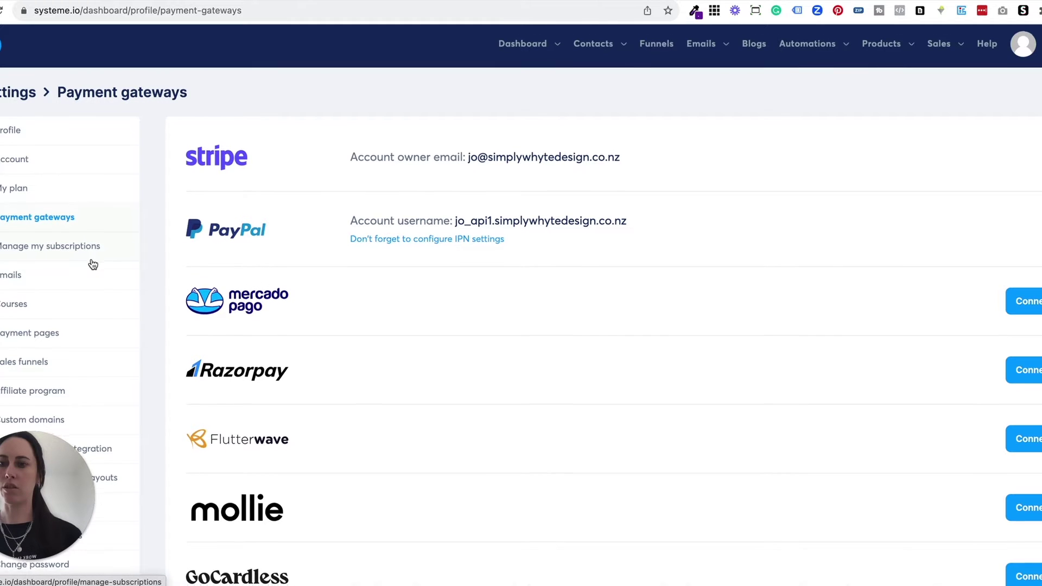
{"action": "scroll", "coordinate": [93, 265], "scroll_direction": "down", "scroll_amount": 2}
{"action": "scroll", "coordinate": [94, 265], "scroll_direction": "down", "scroll_amount": 2}
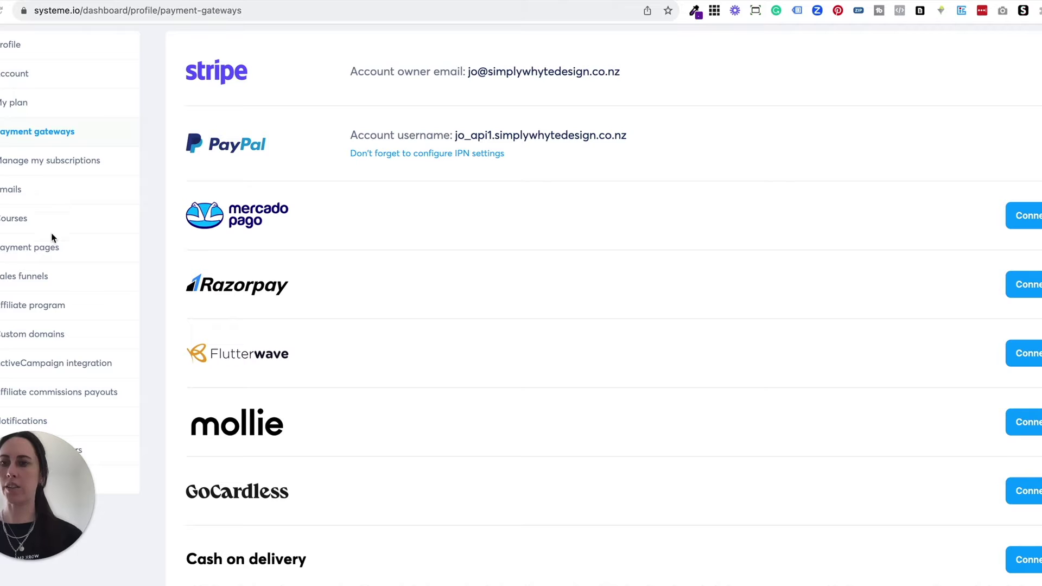
Check the Payment pages settings, leaving U.S. Dollar as the default currency
{"action": "left_click", "coordinate": [46, 249]}
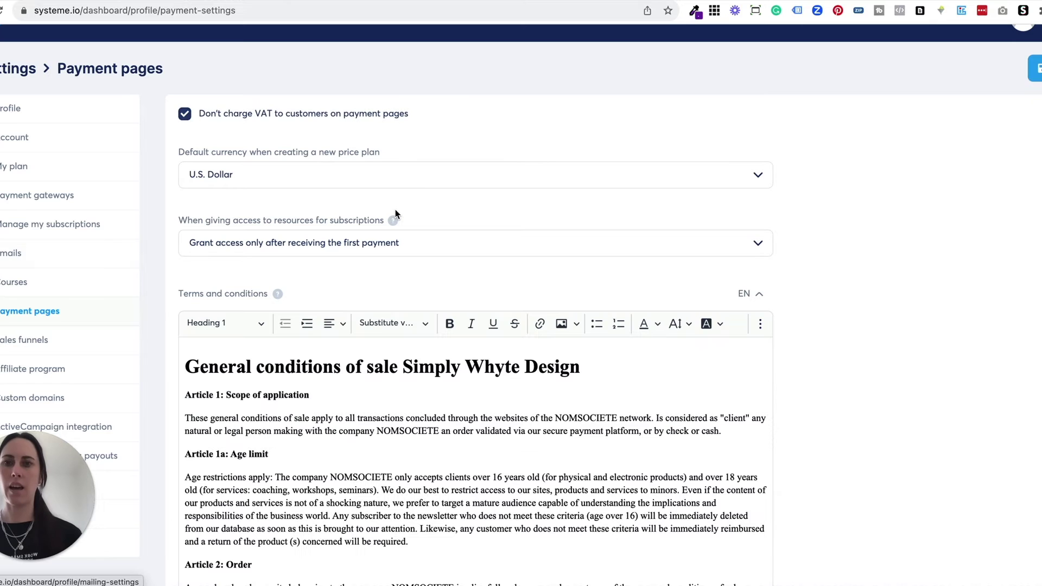
{"action": "left_click", "coordinate": [247, 179]}
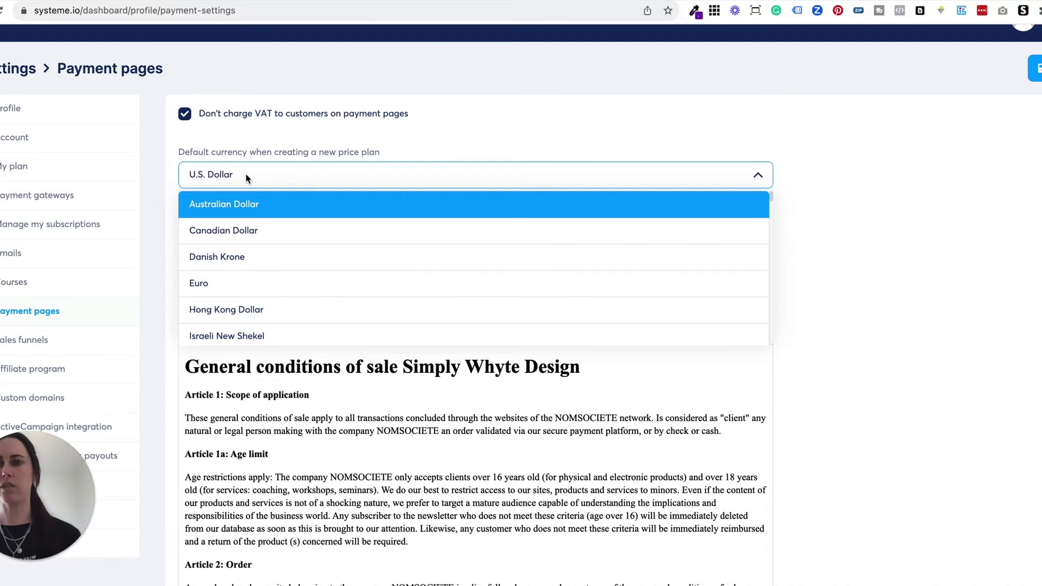
{"action": "left_click", "coordinate": [544, 132]}
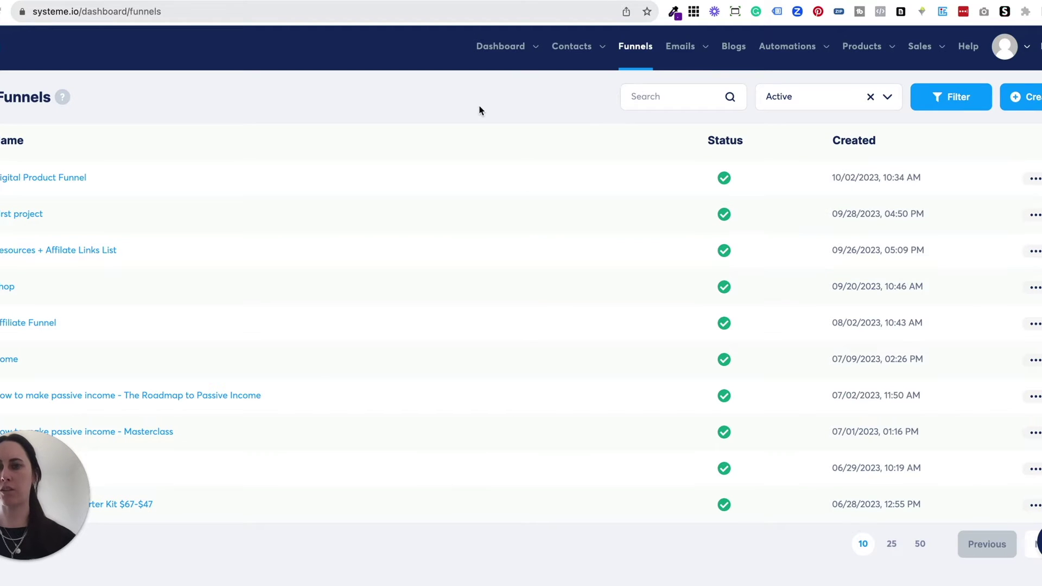
Open the Digital Product Funnel, check the squeeze page step's options without removing anything, then select the order form step
{"action": "left_click", "coordinate": [14, 178]}
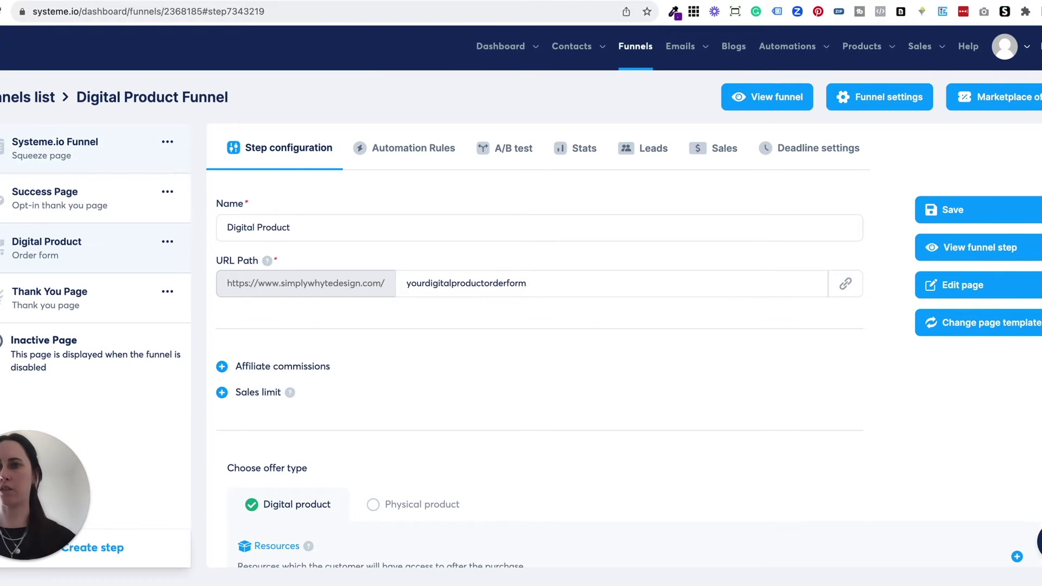
{"action": "left_click", "coordinate": [167, 143]}
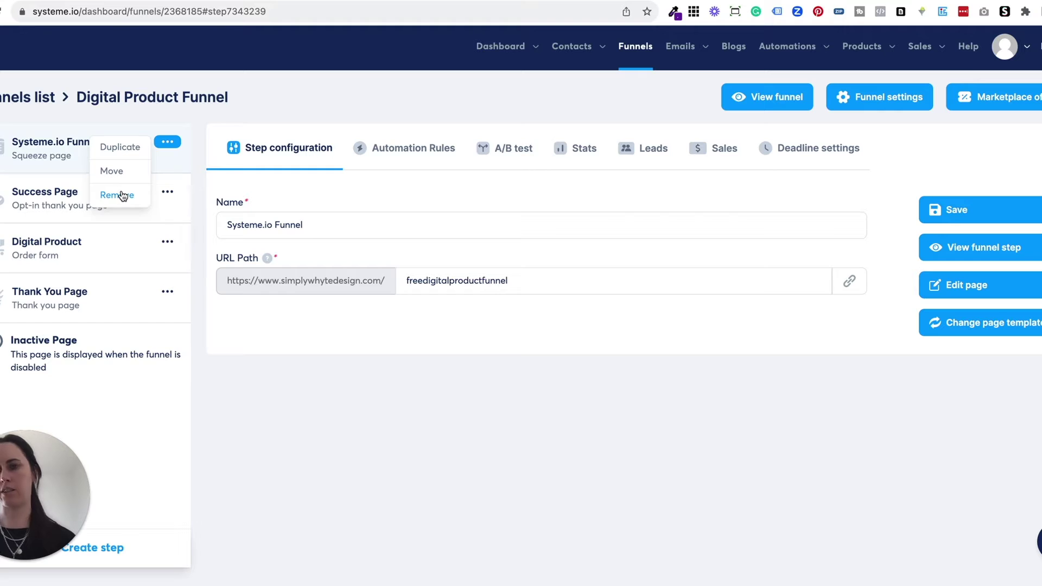
{"action": "left_click", "coordinate": [199, 120]}
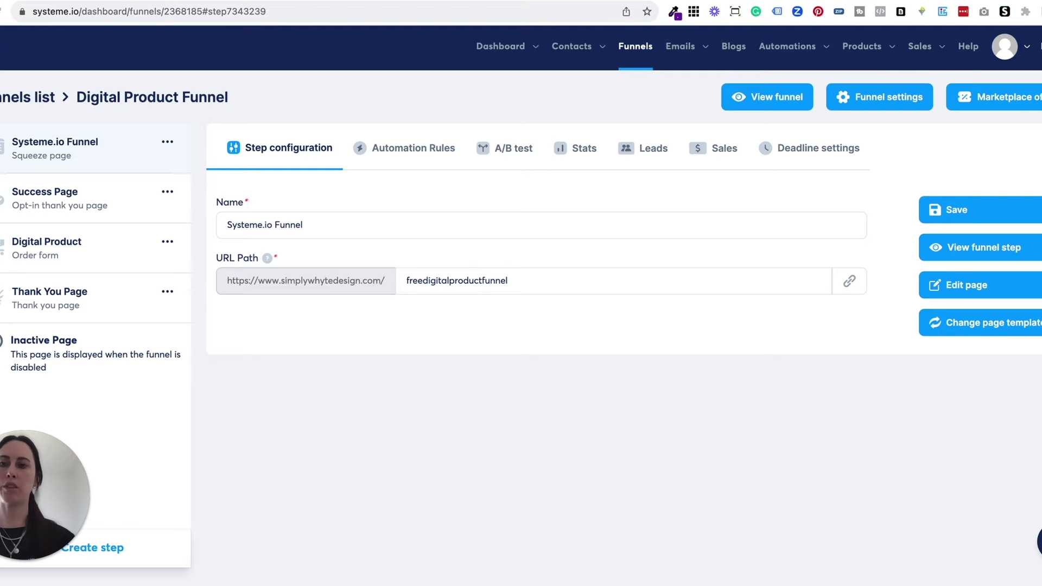
{"action": "left_click", "coordinate": [95, 251]}
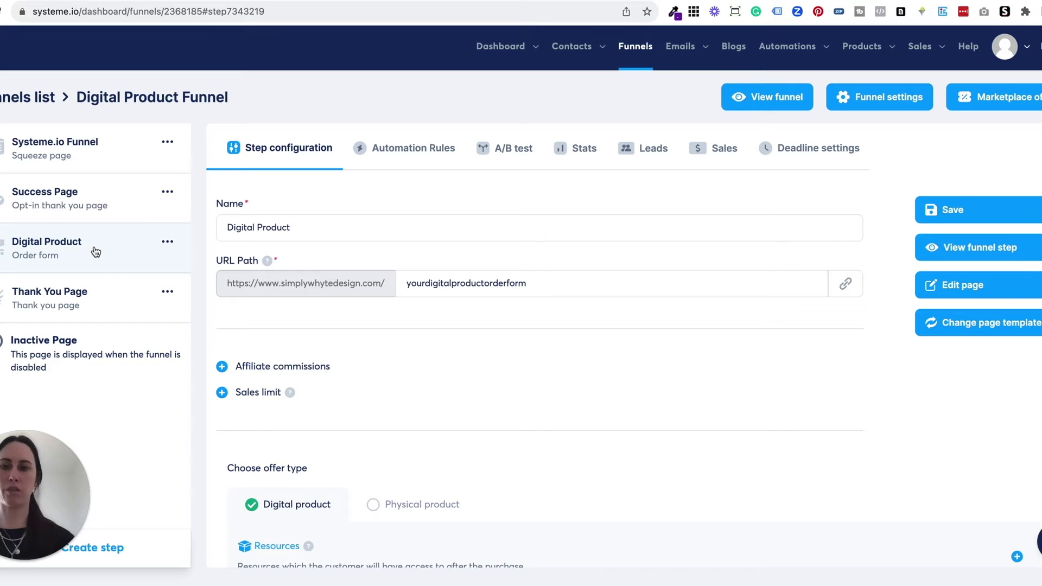
Highlight the 'yourdigital' and 'orderform' parts of the order form's URL path
{"action": "left_click", "coordinate": [442, 282]}
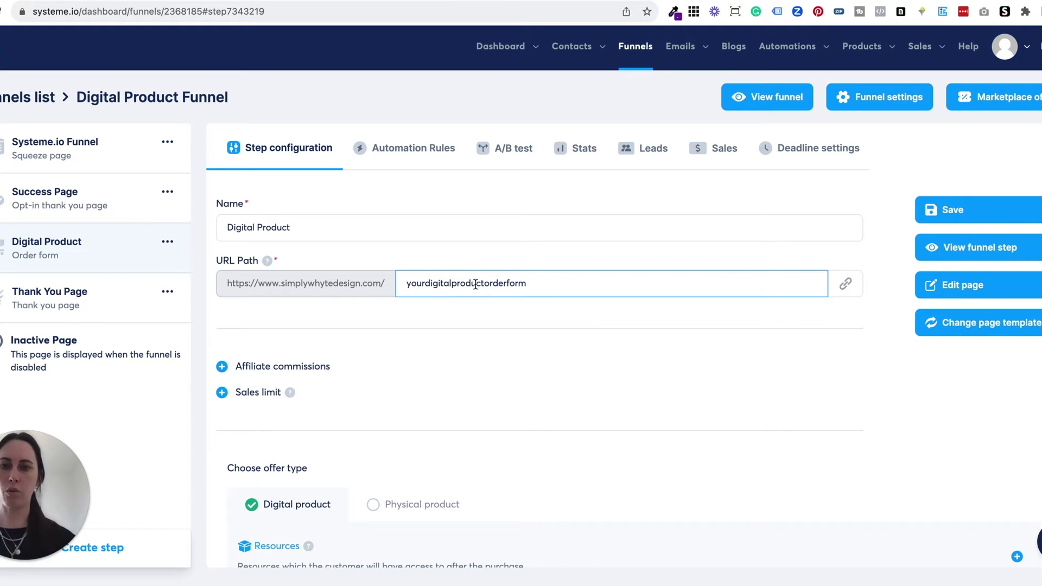
{"action": "left_click_drag", "start_coordinate": [456, 283], "coordinate": [397, 282]}
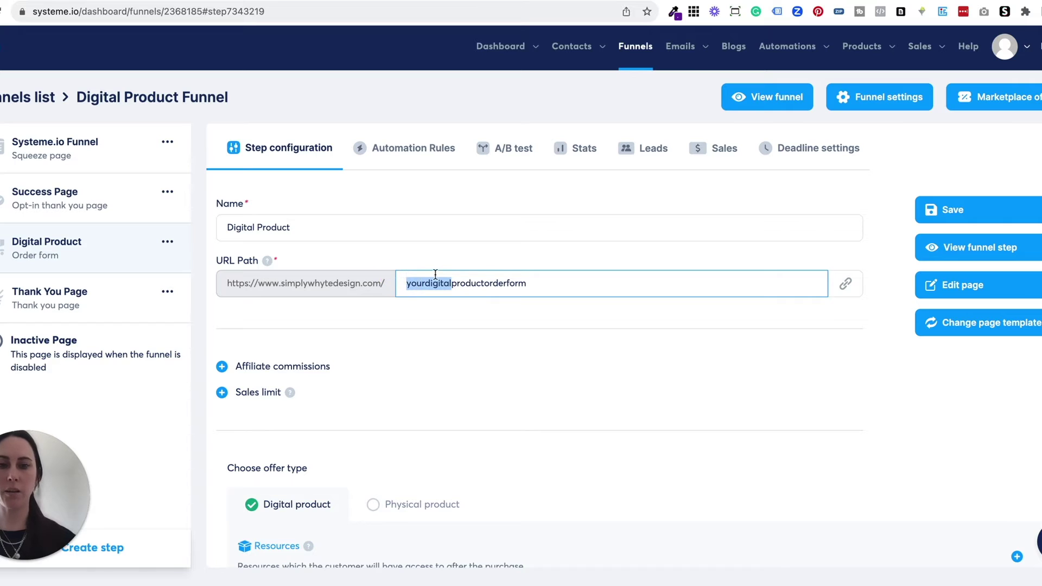
{"action": "left_click_drag", "start_coordinate": [524, 282], "coordinate": [484, 283]}
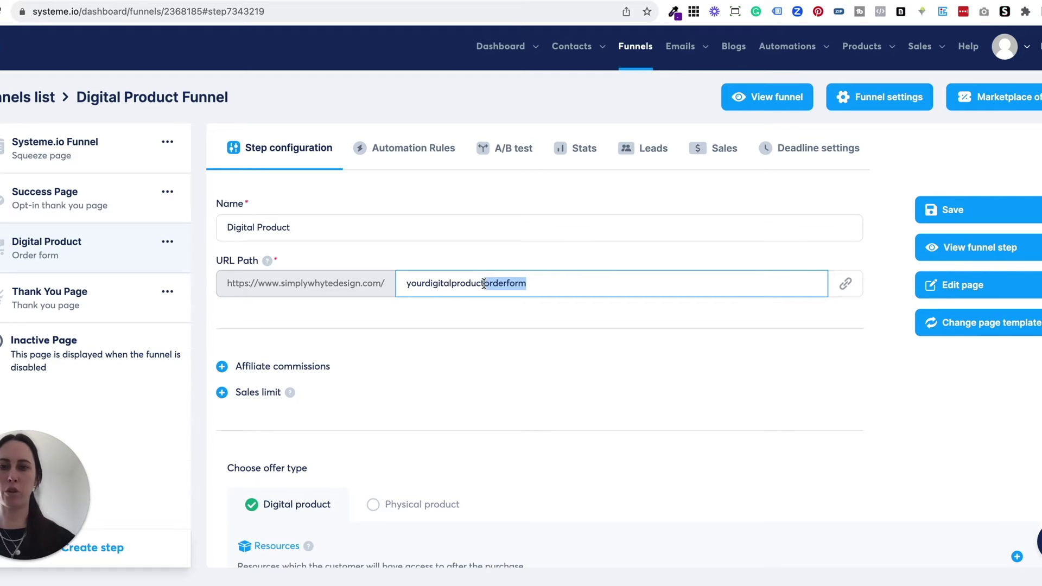
Compare with the Thank You Page step, then open the Digital Product order form in the editor
{"action": "left_click", "coordinate": [125, 296]}
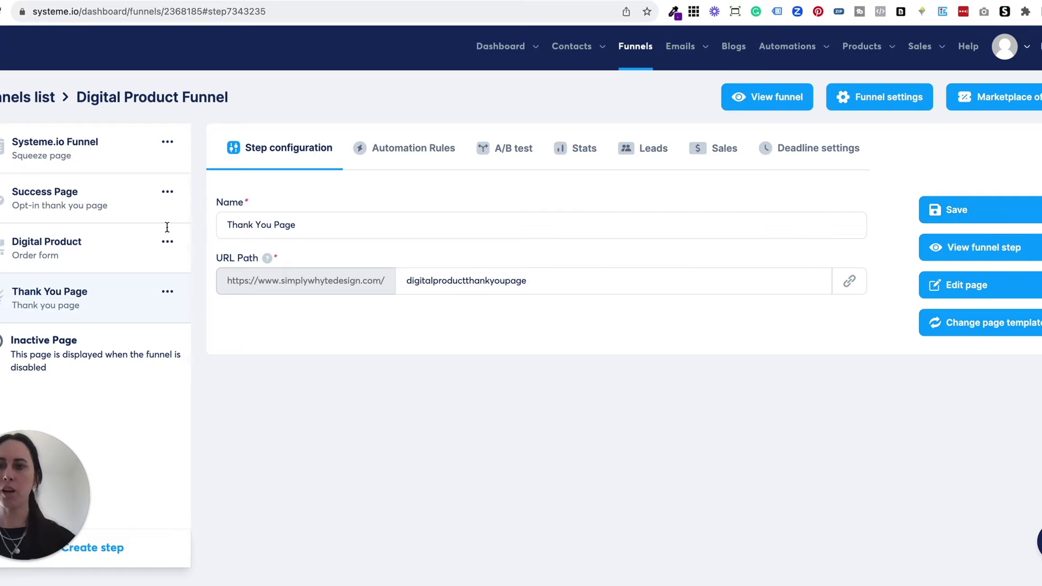
{"action": "left_click", "coordinate": [110, 256]}
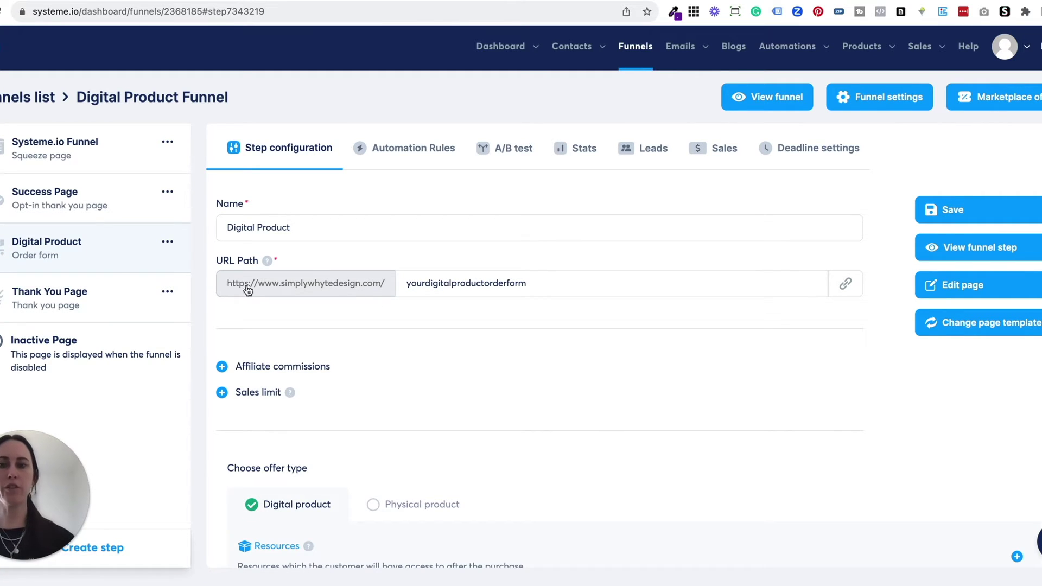
{"action": "left_click", "coordinate": [983, 292]}
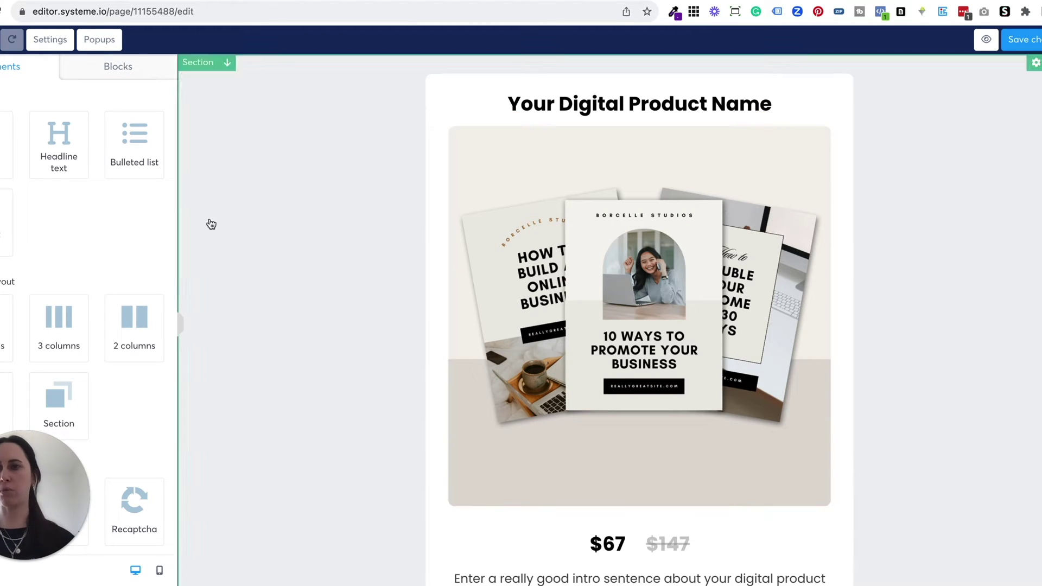
{"action": "scroll", "coordinate": [135, 328], "scroll_direction": "down", "scroll_amount": 6}
{"action": "scroll", "coordinate": [135, 328], "scroll_direction": "down", "scroll_amount": 3}
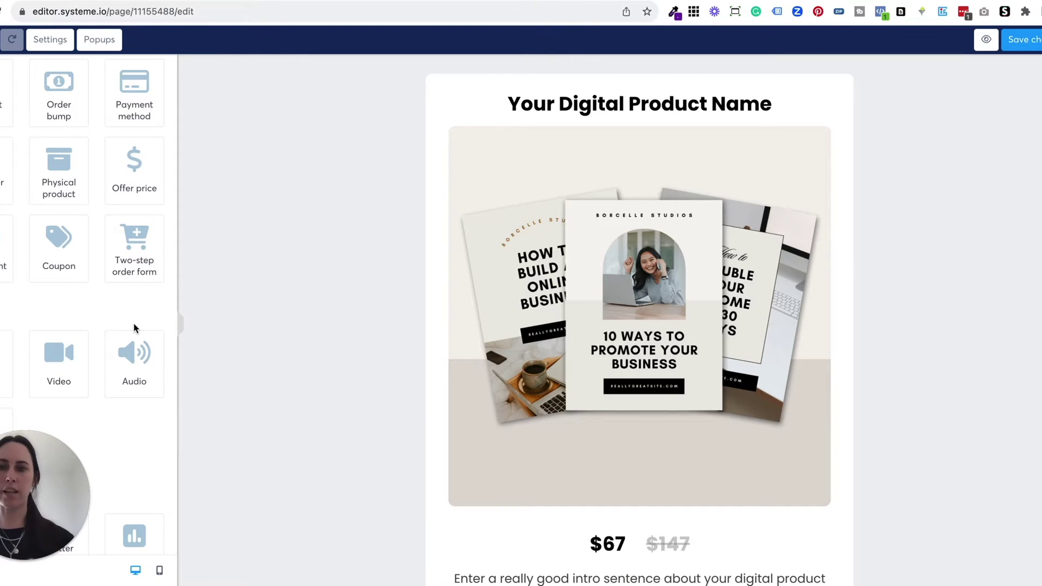
{"action": "scroll", "coordinate": [135, 328], "scroll_direction": "up", "scroll_amount": 9}
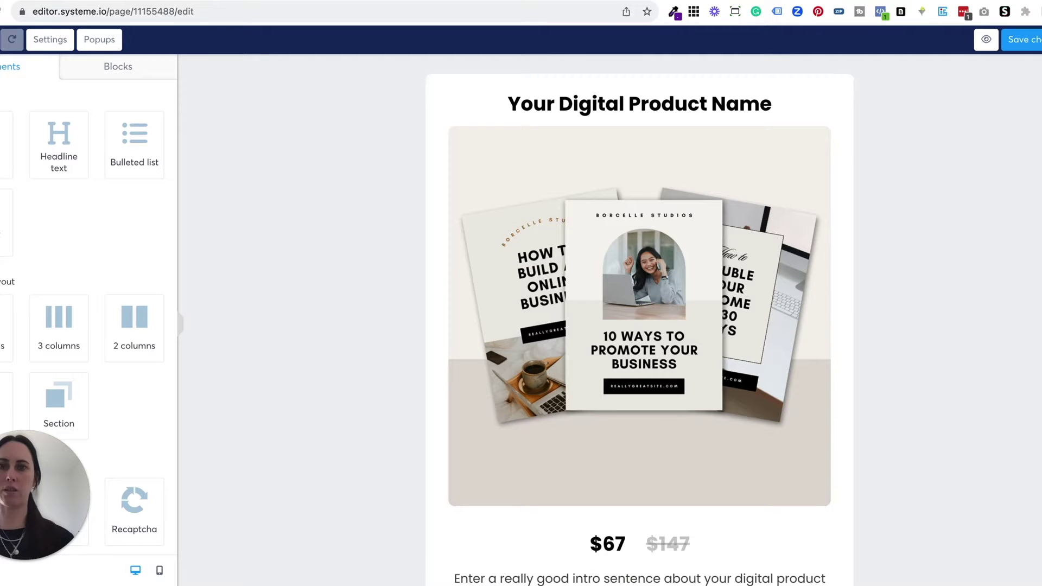
{"action": "double_click", "coordinate": [681, 106]}
{"action": "left_click", "coordinate": [694, 104]}
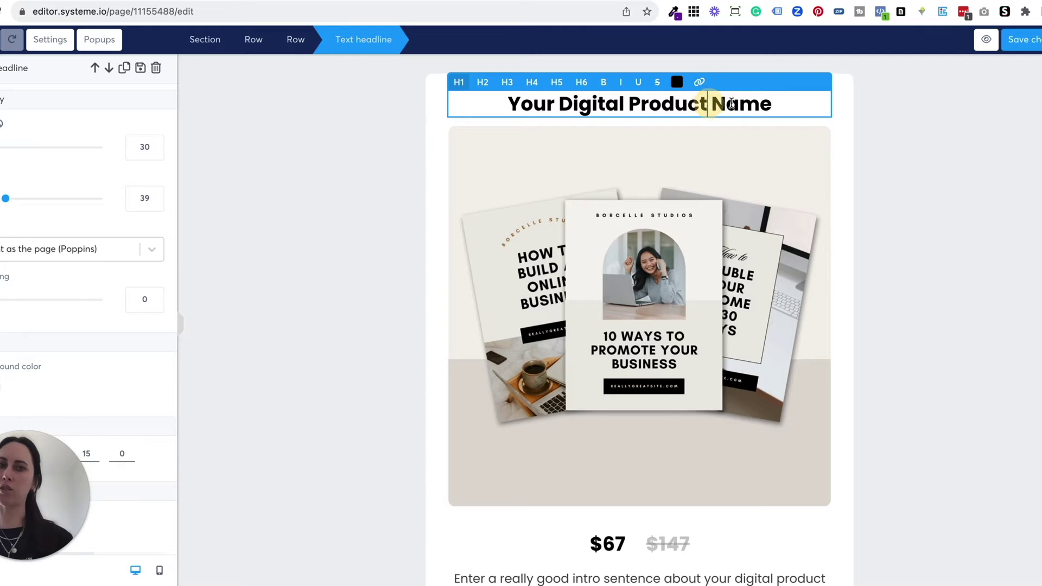
{"action": "left_click_drag", "start_coordinate": [773, 104], "coordinate": [501, 103]}
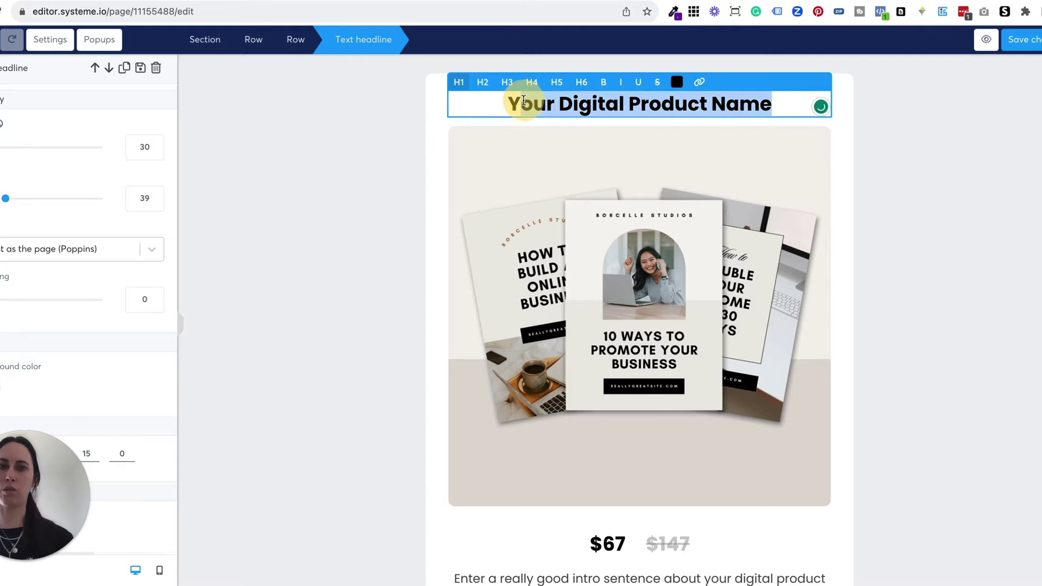
{"action": "left_click", "coordinate": [627, 255]}
{"action": "scroll", "coordinate": [626, 255], "scroll_direction": "down", "scroll_amount": 5}
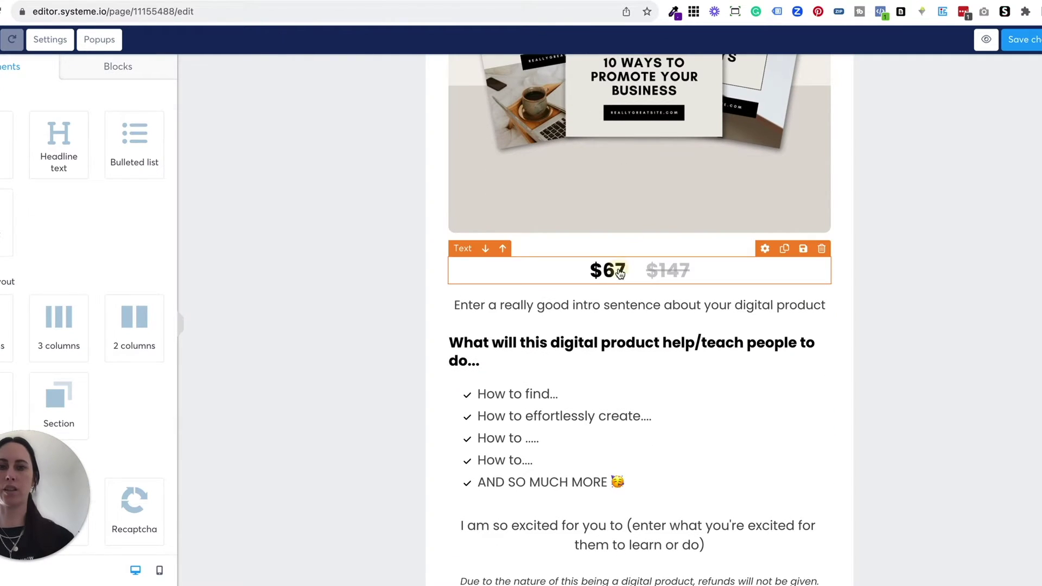
{"action": "left_click", "coordinate": [690, 267]}
{"action": "left_click_drag", "start_coordinate": [689, 267], "coordinate": [578, 267]}
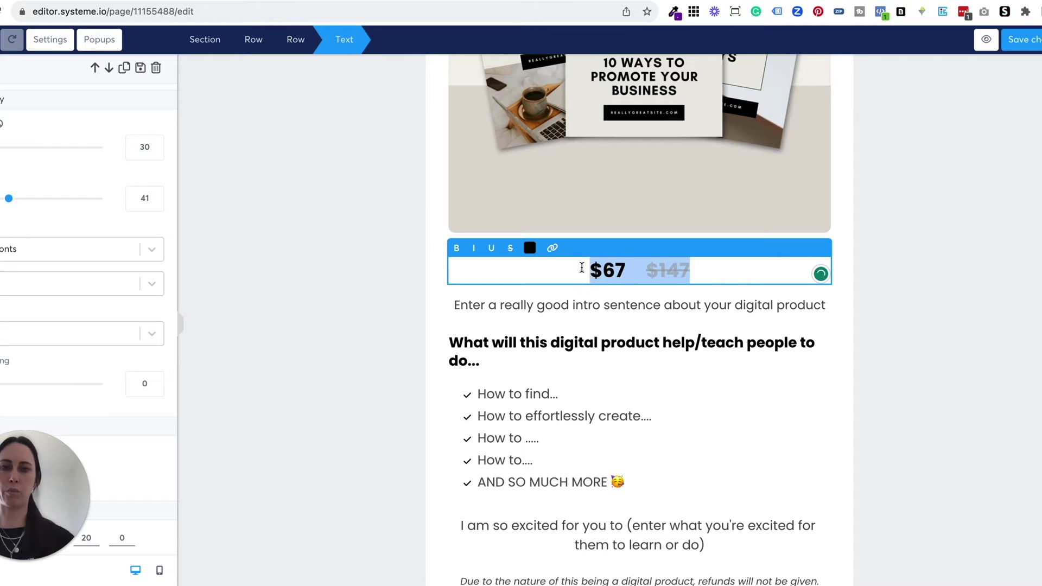
{"action": "left_click", "coordinate": [618, 270]}
{"action": "left_click_drag", "start_coordinate": [626, 270], "coordinate": [614, 266]}
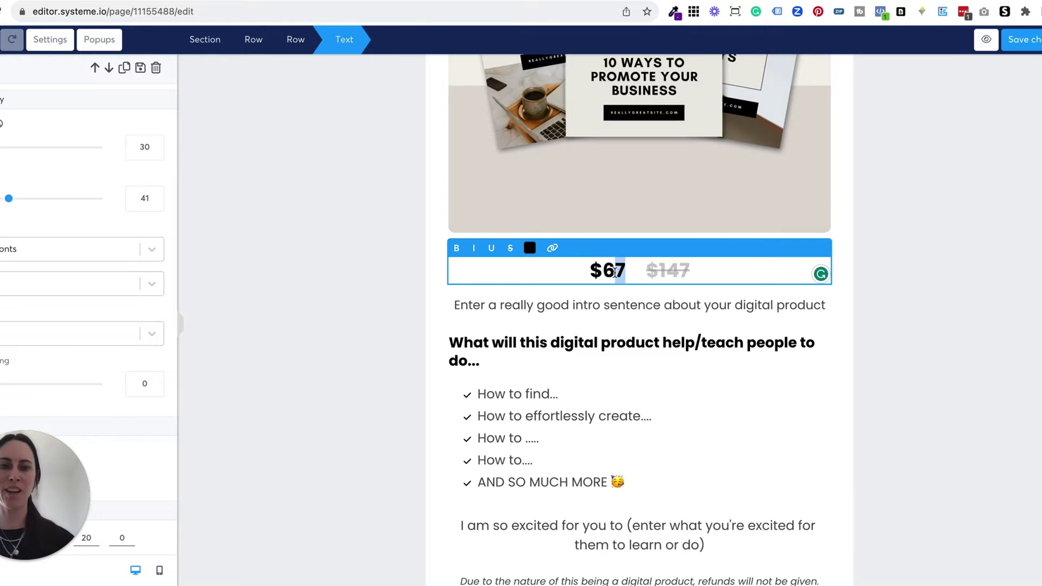
{"action": "left_click", "coordinate": [614, 304]}
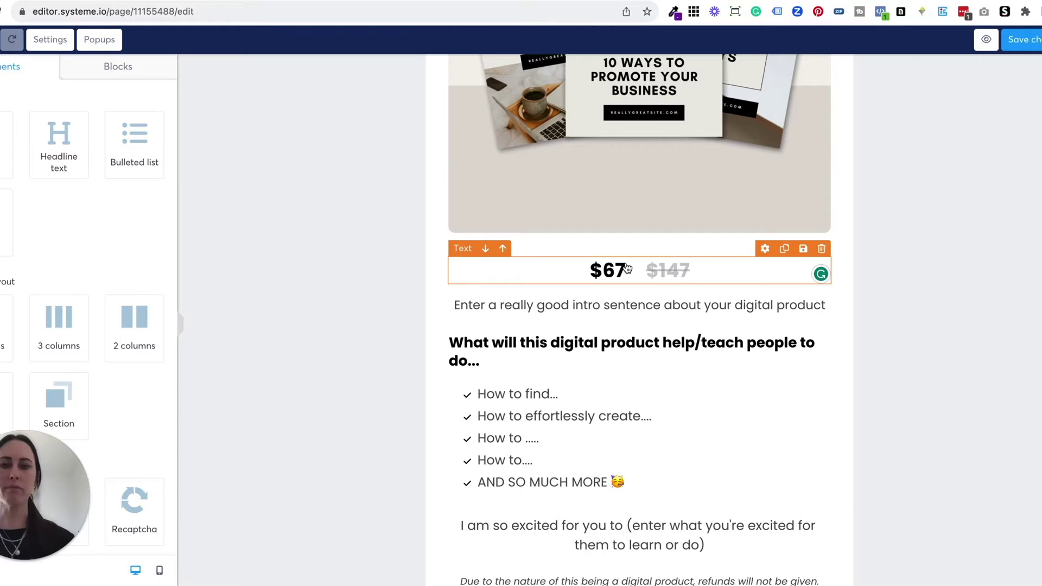
{"action": "scroll", "coordinate": [627, 269], "scroll_direction": "down", "scroll_amount": 1}
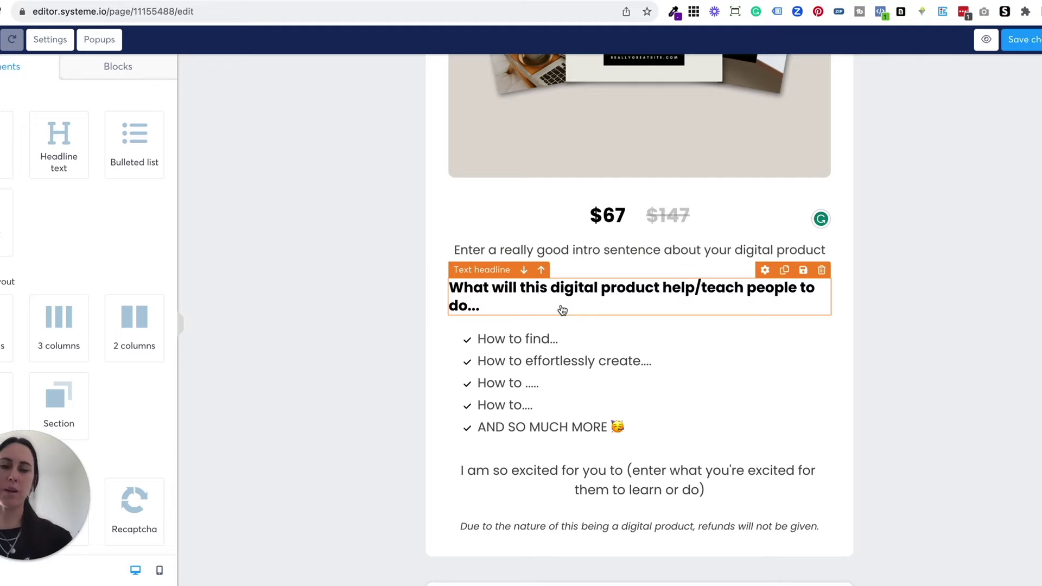
{"action": "scroll", "coordinate": [562, 310], "scroll_direction": "down", "scroll_amount": 1}
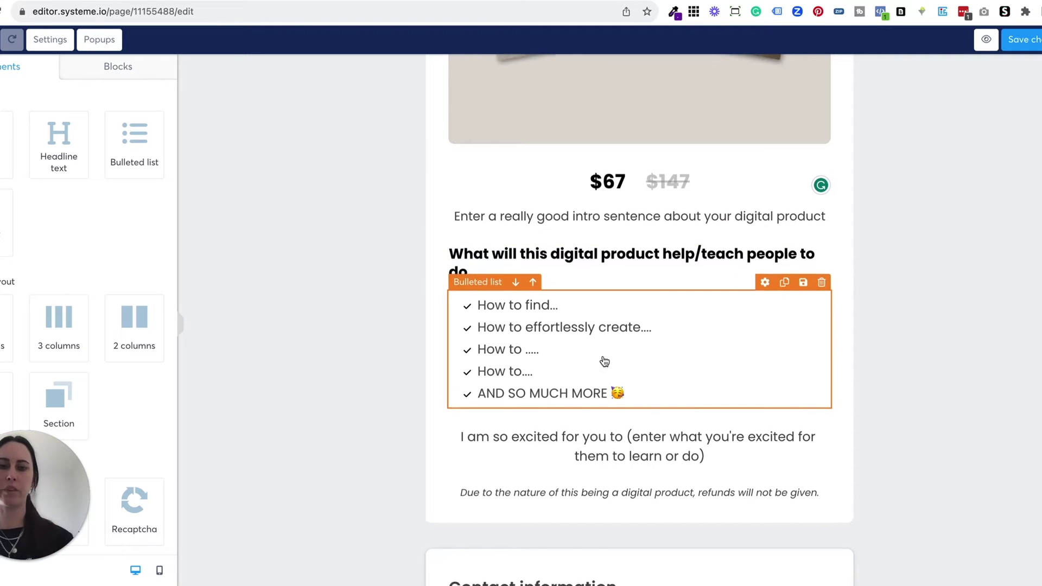
{"action": "scroll", "coordinate": [602, 364], "scroll_direction": "down", "scroll_amount": 4}
{"action": "left_click", "coordinate": [616, 378]}
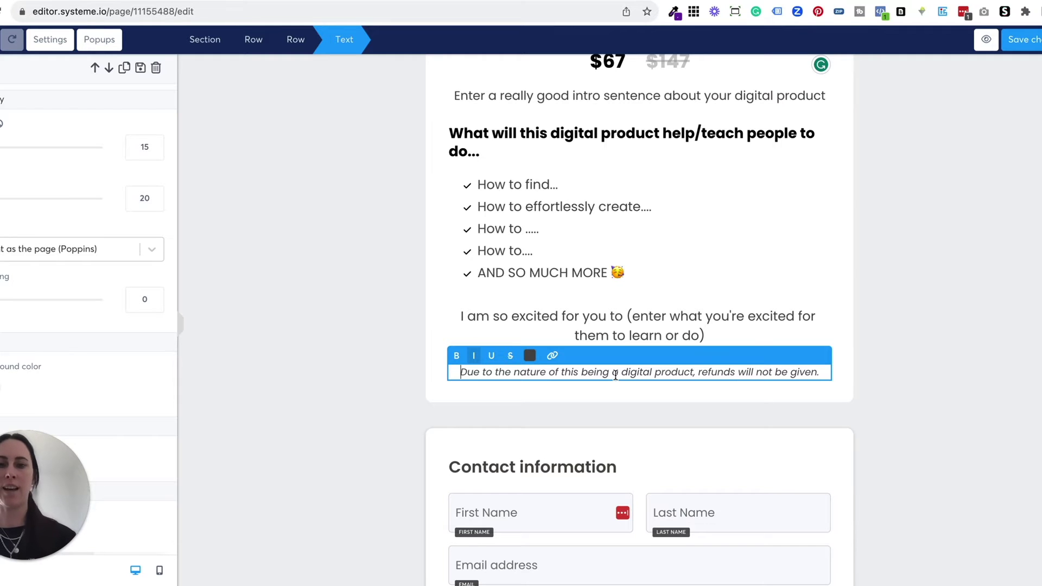
{"action": "scroll", "coordinate": [616, 374], "scroll_direction": "down", "scroll_amount": 1}
{"action": "left_click", "coordinate": [666, 349]}
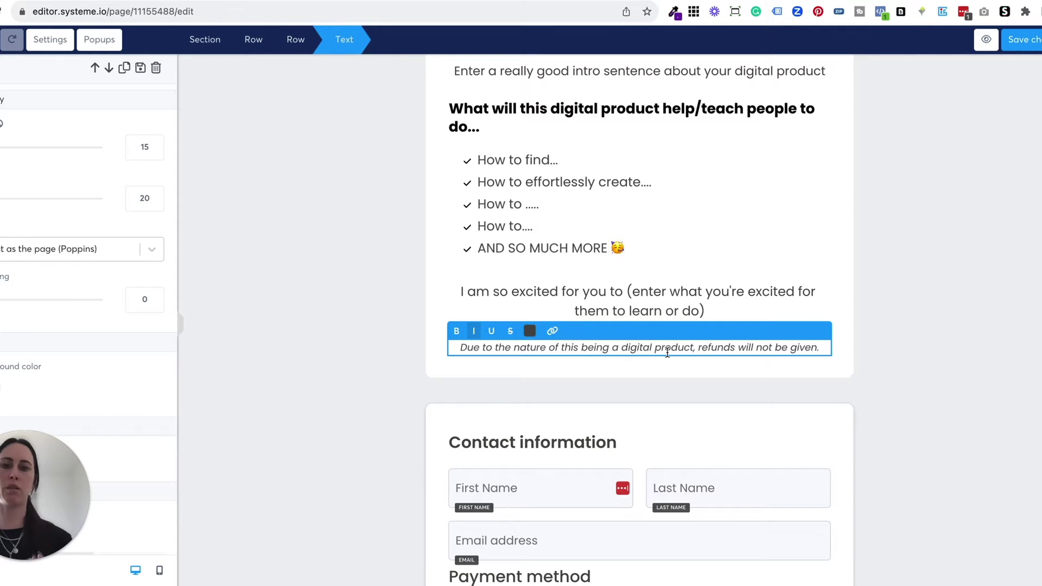
{"action": "scroll", "coordinate": [667, 352], "scroll_direction": "down", "scroll_amount": 4}
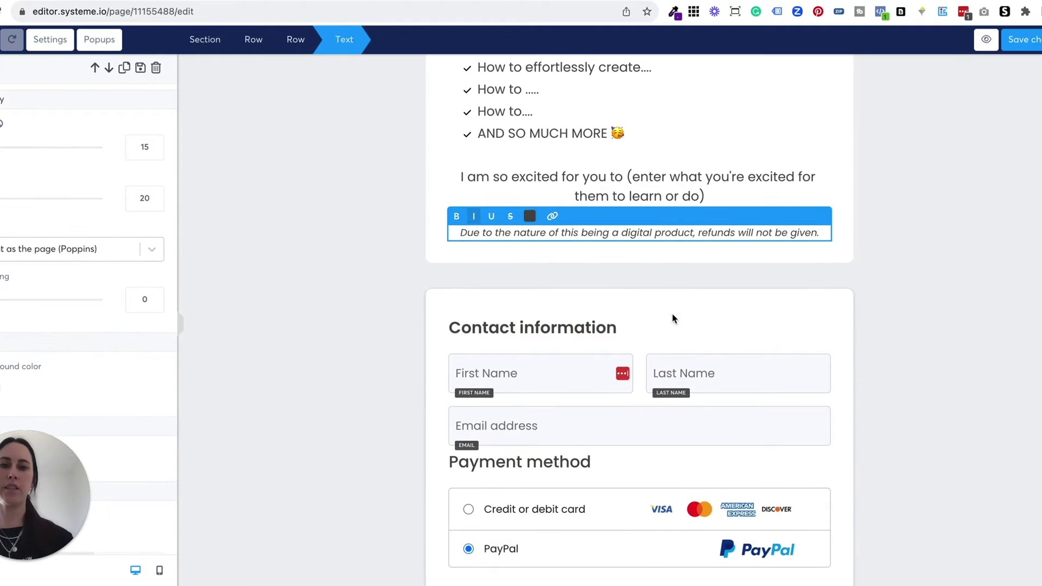
{"action": "left_click", "coordinate": [673, 319]}
{"action": "scroll", "coordinate": [673, 319], "scroll_direction": "down", "scroll_amount": 8}
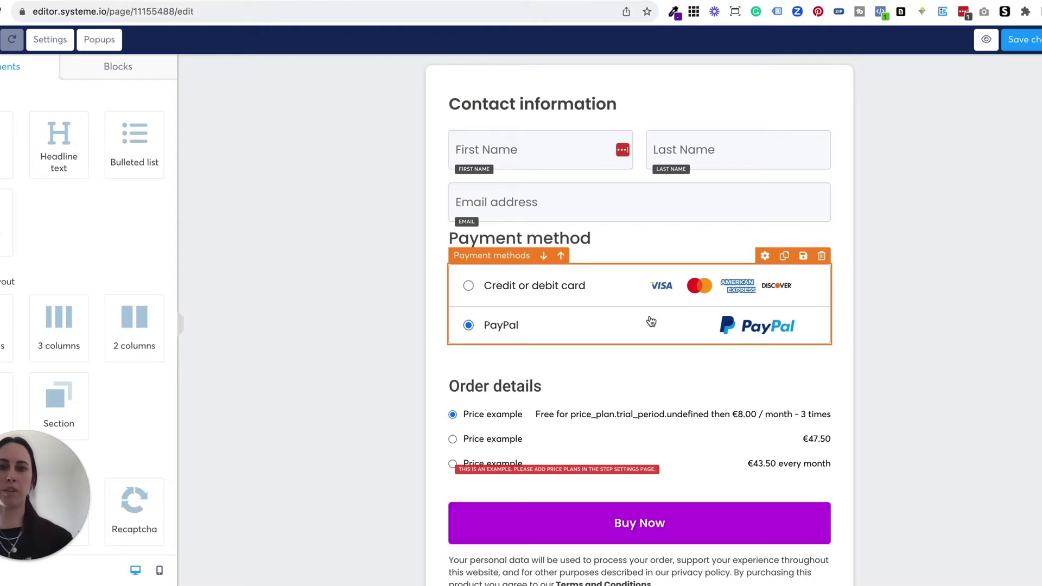
{"action": "scroll", "coordinate": [650, 320], "scroll_direction": "down", "scroll_amount": 3}
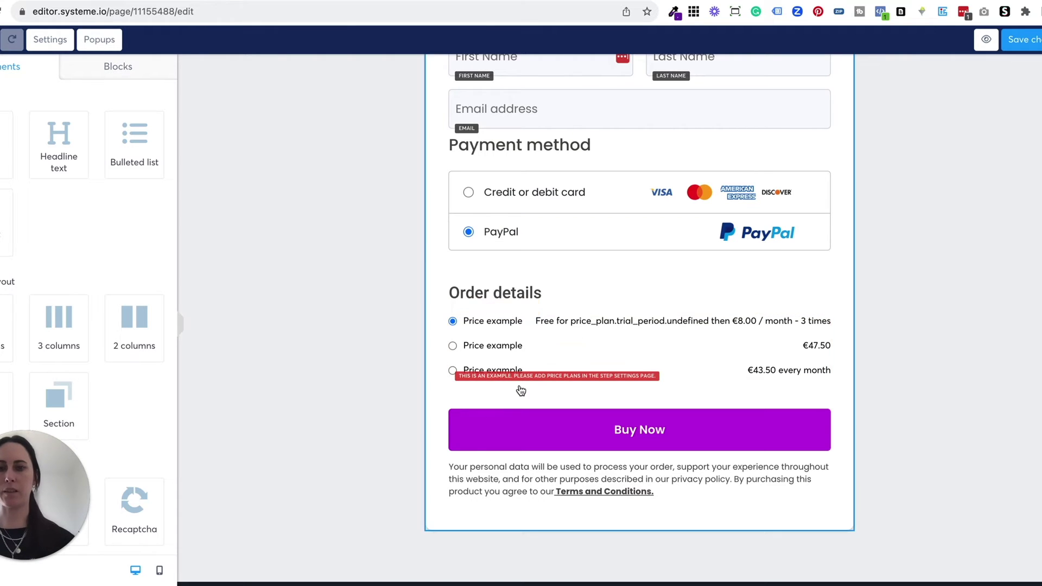
{"action": "left_click", "coordinate": [473, 433]}
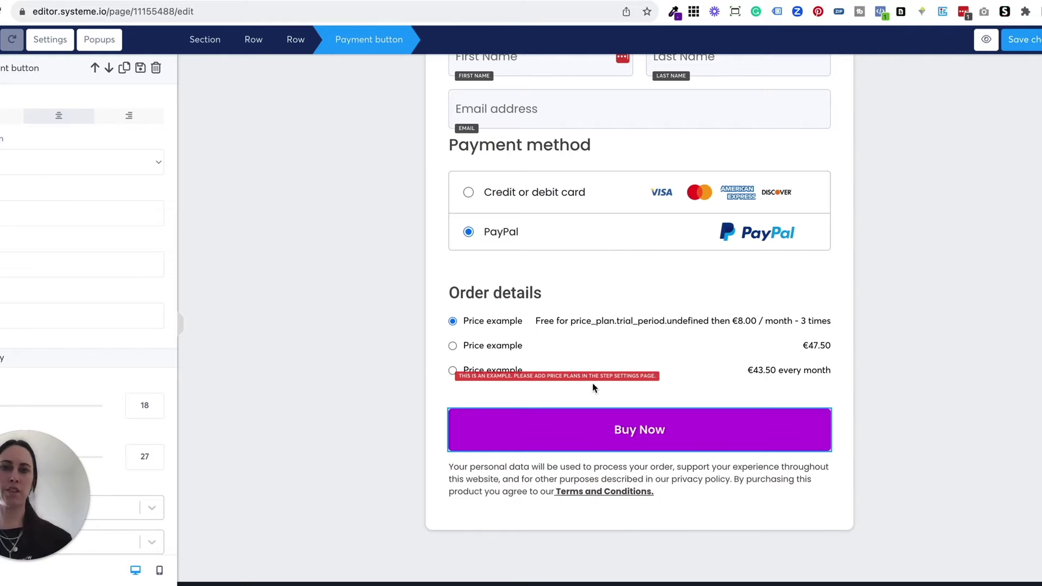
{"action": "left_click", "coordinate": [541, 491]}
{"action": "double_click", "coordinate": [606, 491]}
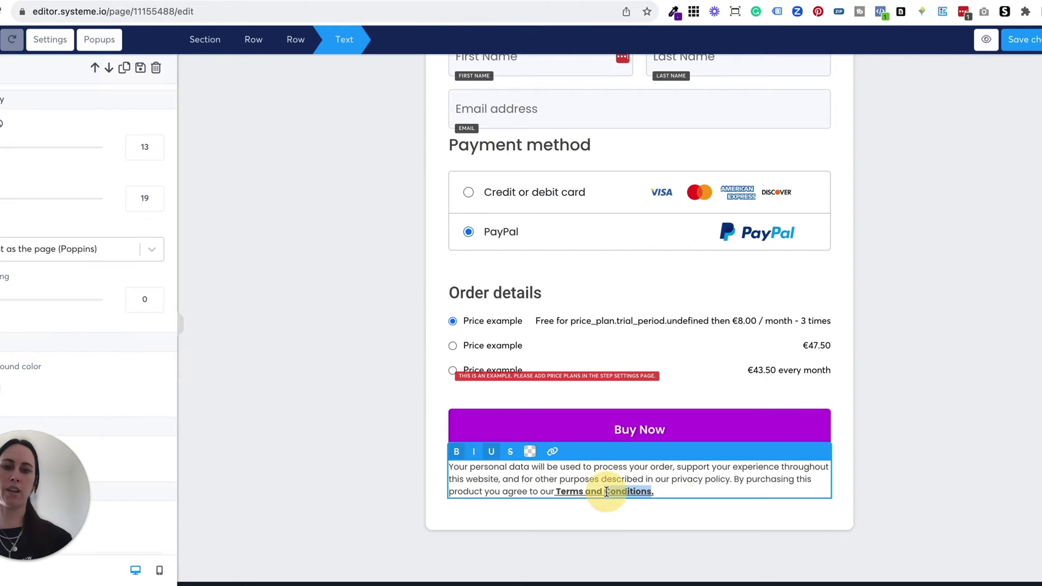
{"action": "left_click", "coordinate": [606, 491]}
{"action": "double_click", "coordinate": [606, 492]}
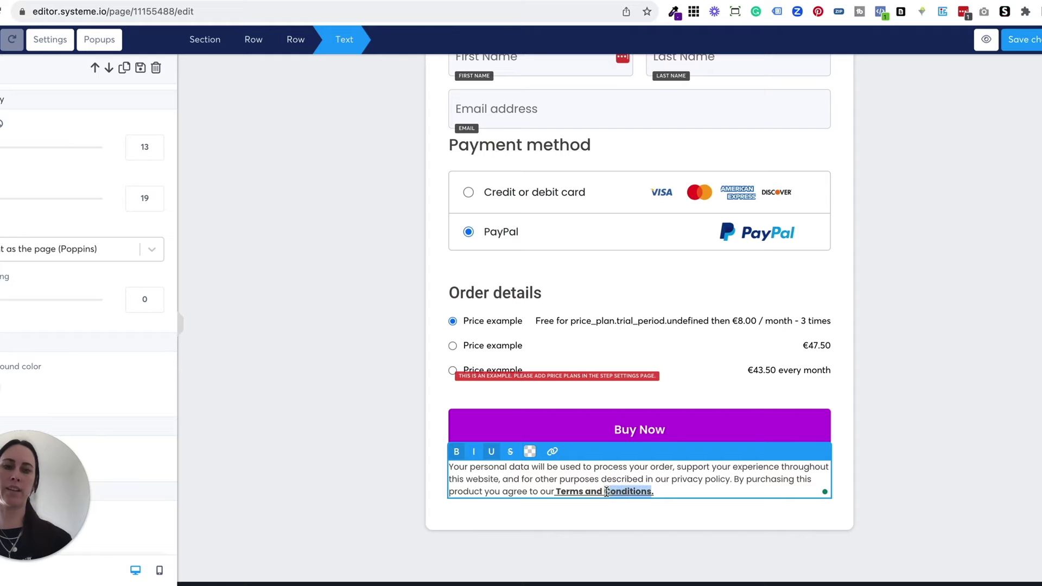
{"action": "left_click", "coordinate": [839, 337]}
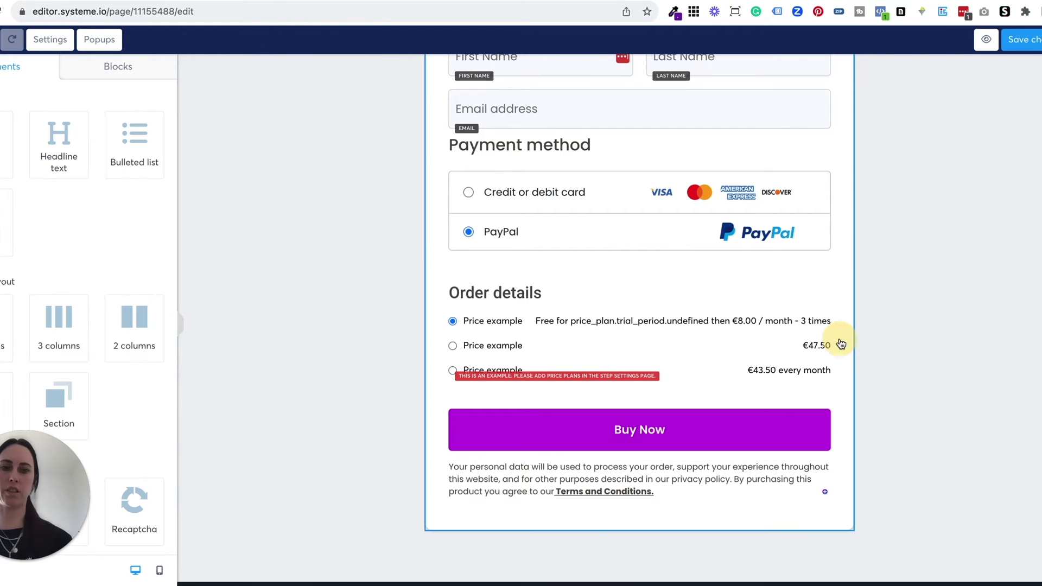
{"action": "scroll", "coordinate": [542, 298], "scroll_direction": "up", "scroll_amount": 5}
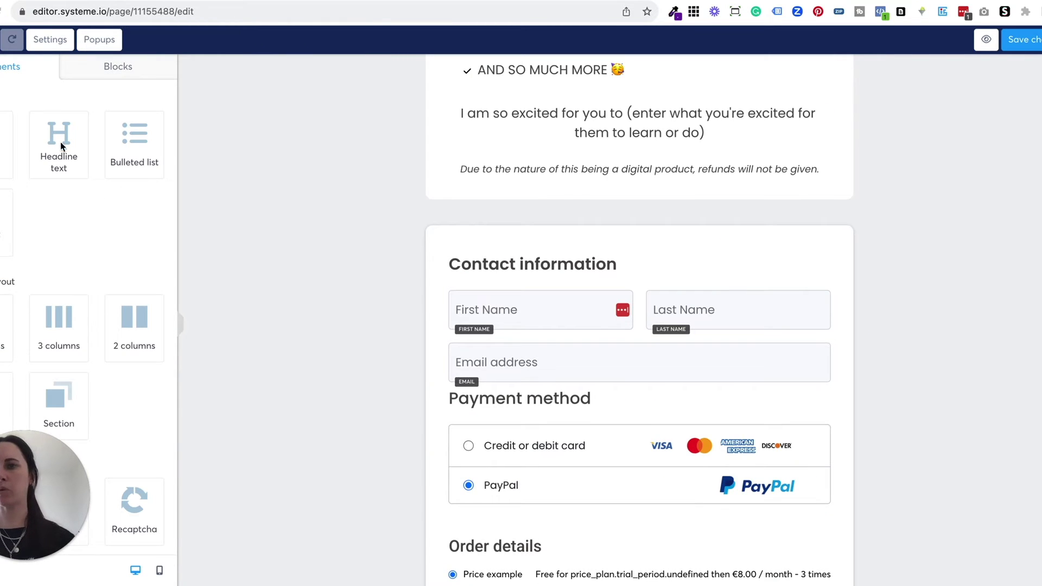
Open the page-wide settings and click into the first SEO field, dismissing autofill suggestions
{"action": "left_click", "coordinate": [48, 43]}
{"action": "scroll", "coordinate": [50, 298], "scroll_direction": "down", "scroll_amount": 10}
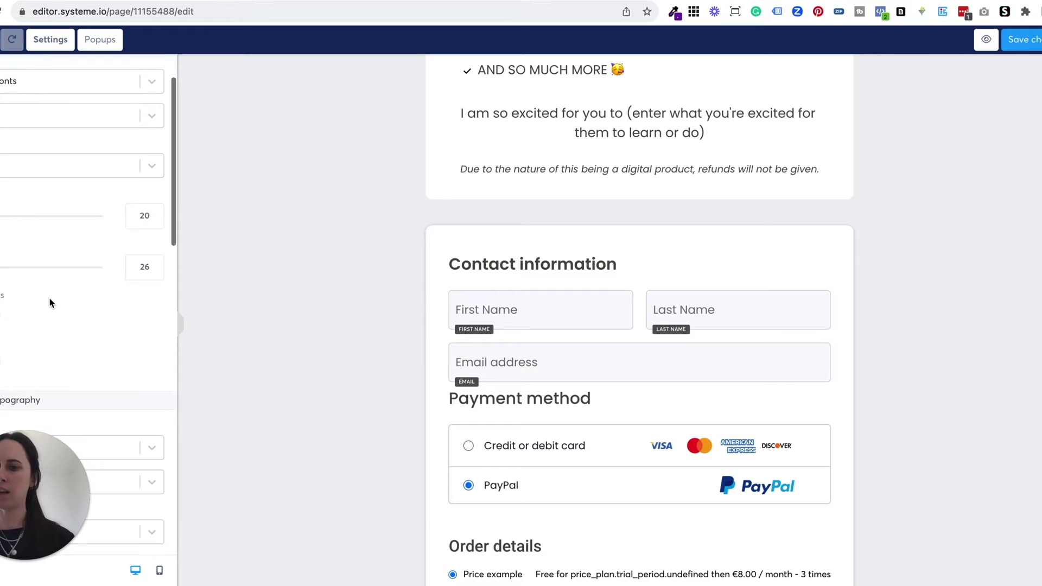
{"action": "scroll", "coordinate": [50, 298], "scroll_direction": "down", "scroll_amount": 10}
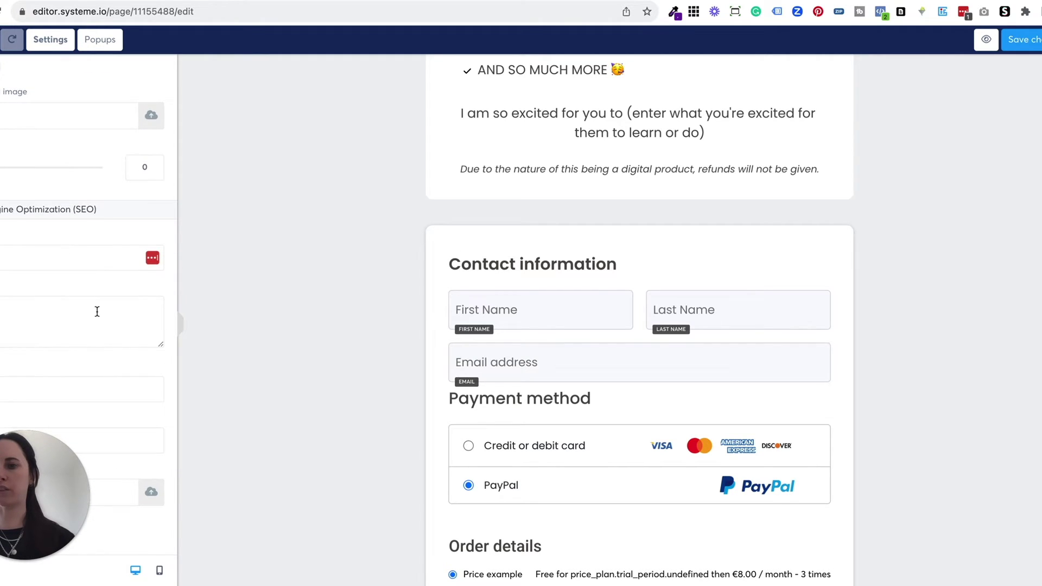
{"action": "scroll", "coordinate": [96, 351], "scroll_direction": "down", "scroll_amount": 2}
{"action": "scroll", "coordinate": [75, 281], "scroll_direction": "up", "scroll_amount": 3}
{"action": "left_click", "coordinate": [52, 287]}
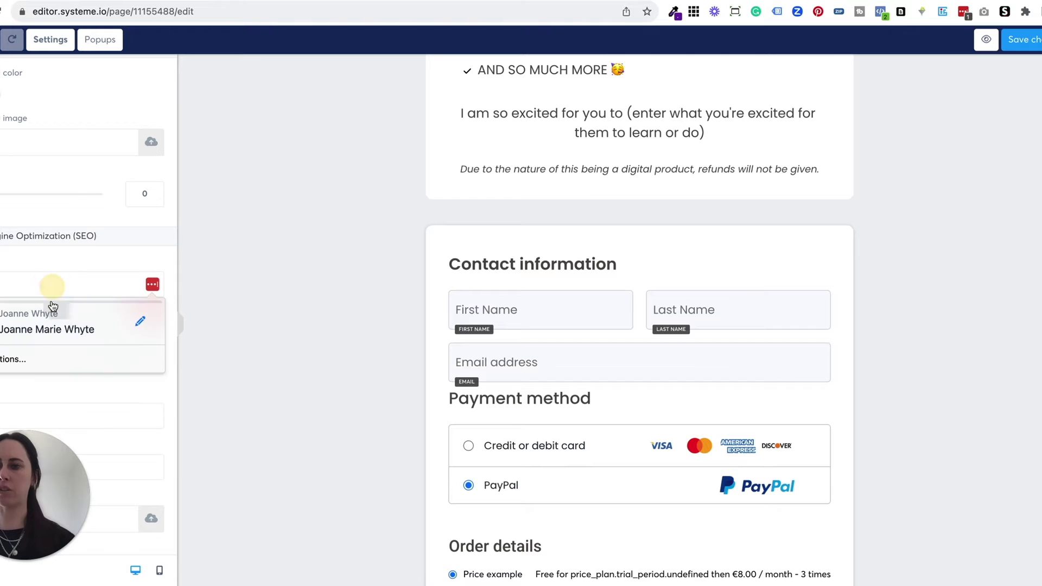
{"action": "left_click", "coordinate": [94, 390]}
Select the Contact information heading on the order form
{"action": "scroll", "coordinate": [88, 352], "scroll_direction": "down", "scroll_amount": 2}
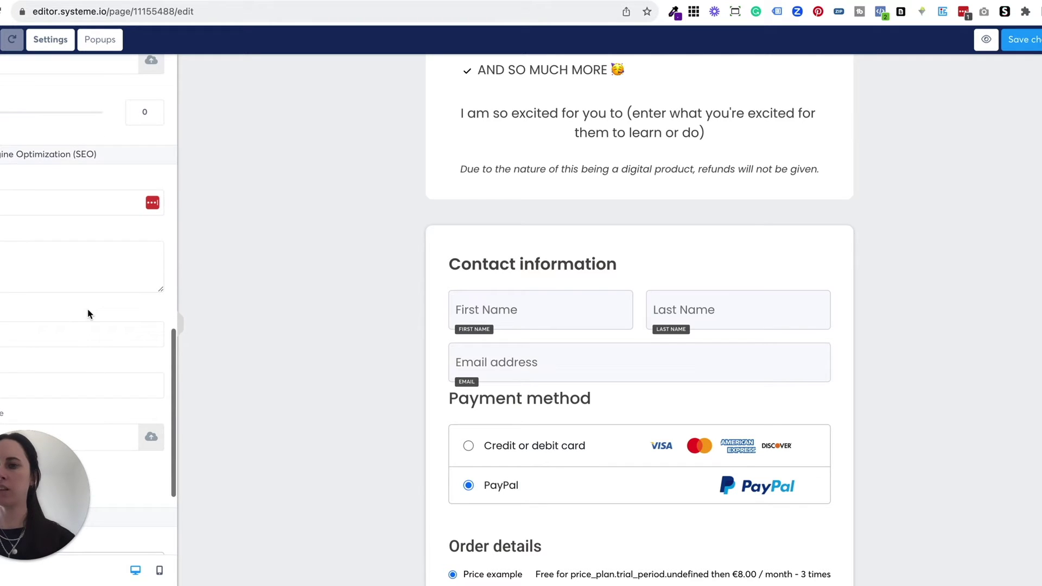
{"action": "scroll", "coordinate": [88, 390], "scroll_direction": "down", "scroll_amount": 3}
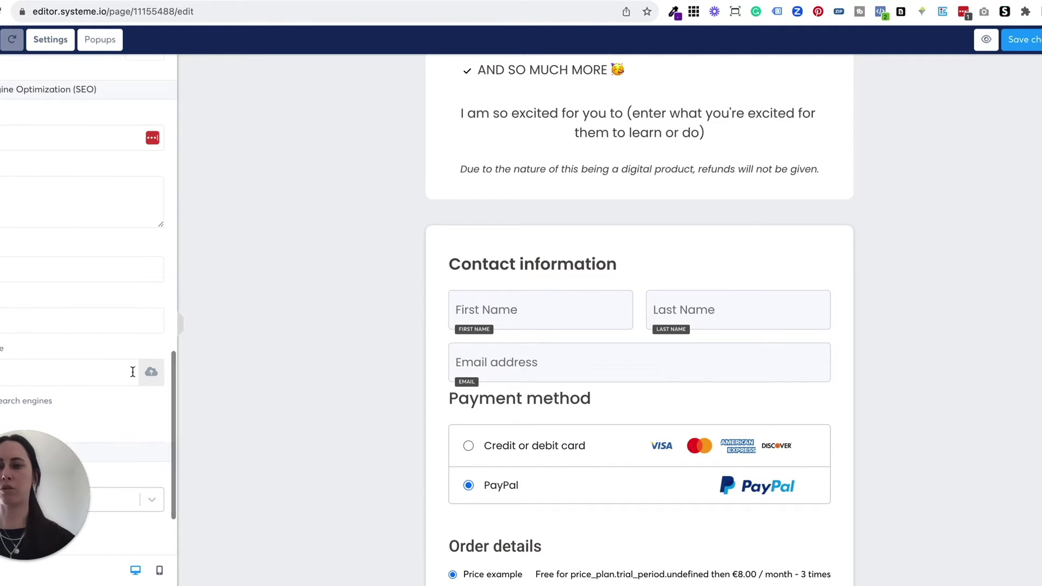
{"action": "scroll", "coordinate": [152, 368], "scroll_direction": "up", "scroll_amount": 1}
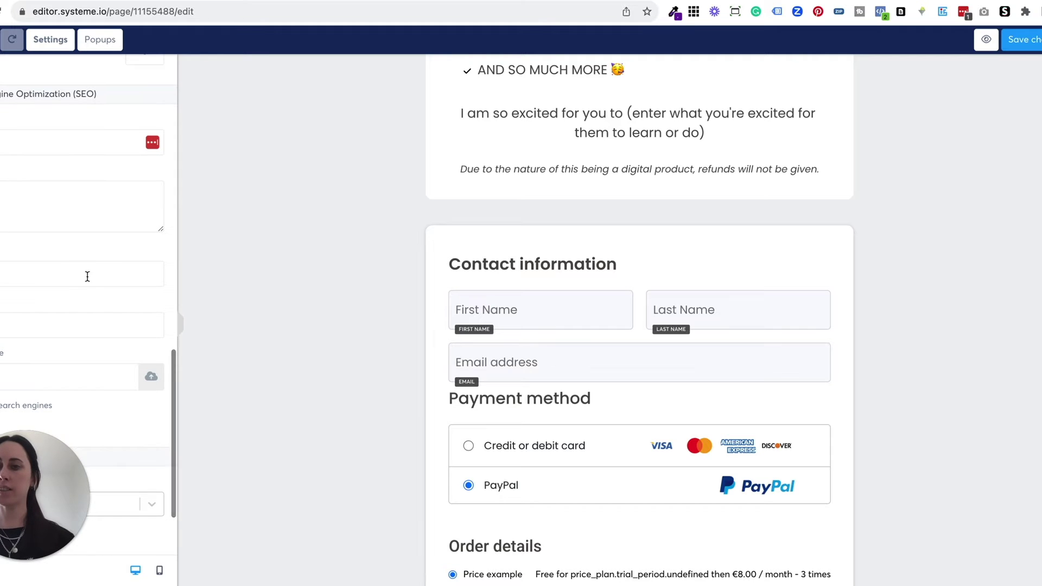
{"action": "scroll", "coordinate": [81, 335], "scroll_direction": "up", "scroll_amount": 10}
{"action": "scroll", "coordinate": [84, 339], "scroll_direction": "up", "scroll_amount": 5}
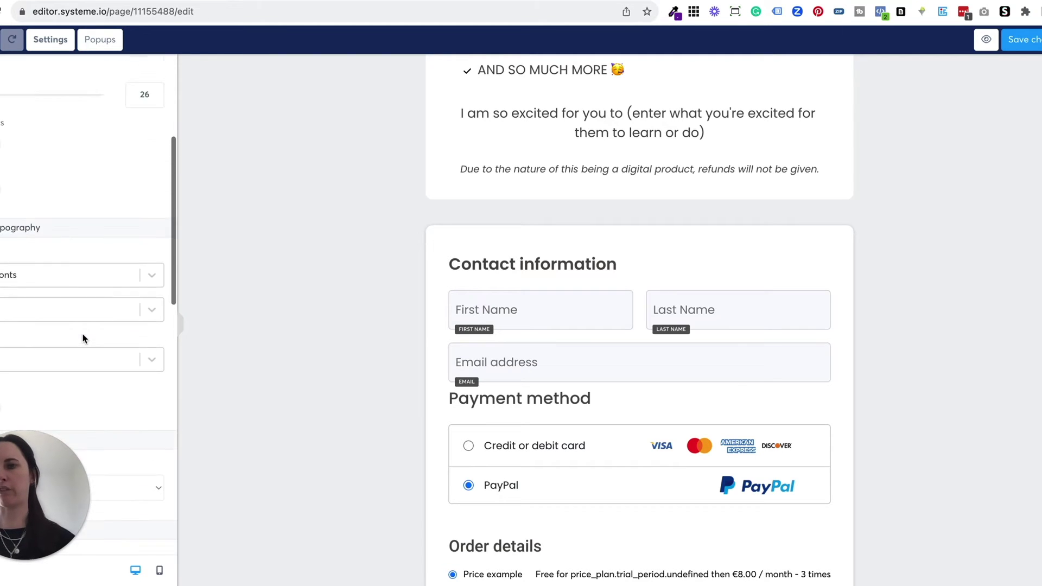
{"action": "left_click", "coordinate": [536, 265]}
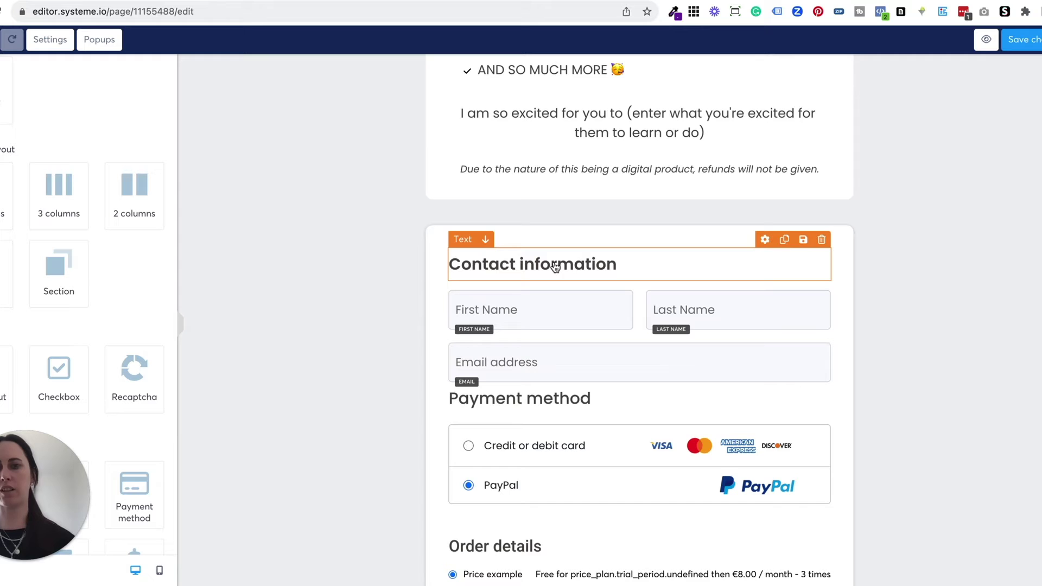
{"action": "left_click", "coordinate": [553, 263]}
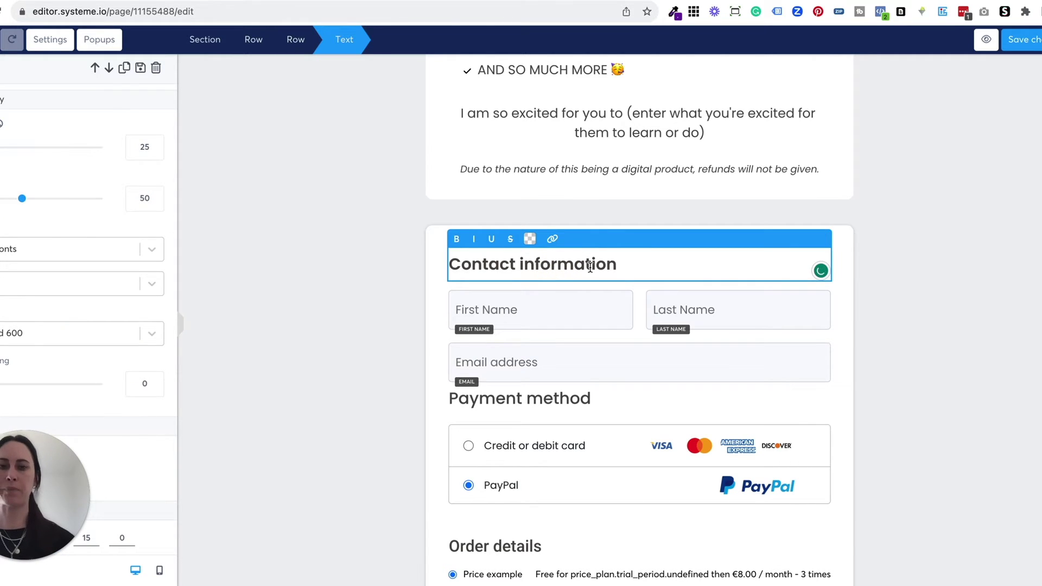
{"action": "left_click_drag", "start_coordinate": [619, 265], "coordinate": [457, 257]}
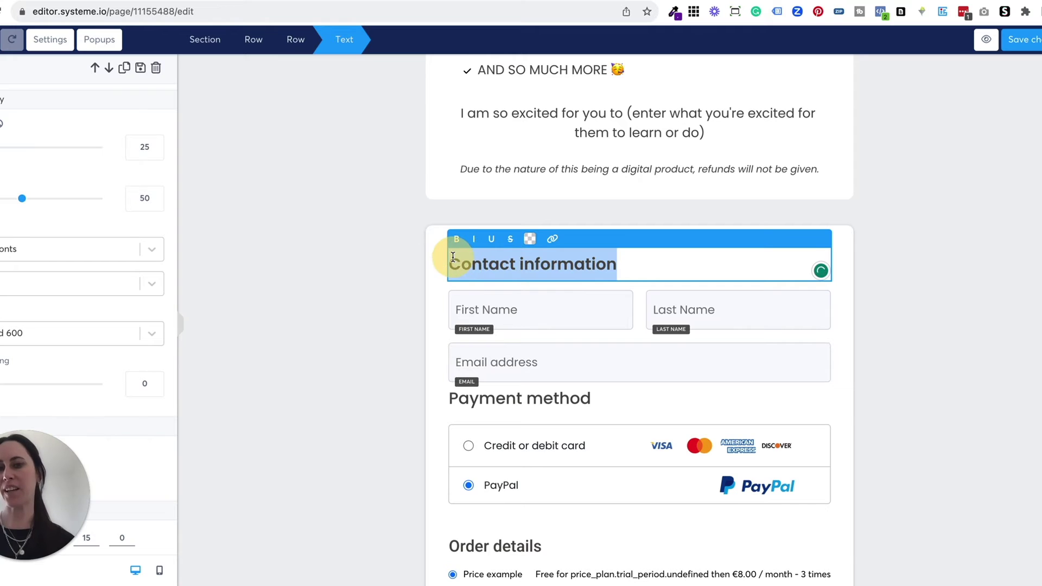
{"action": "left_click", "coordinate": [525, 244]}
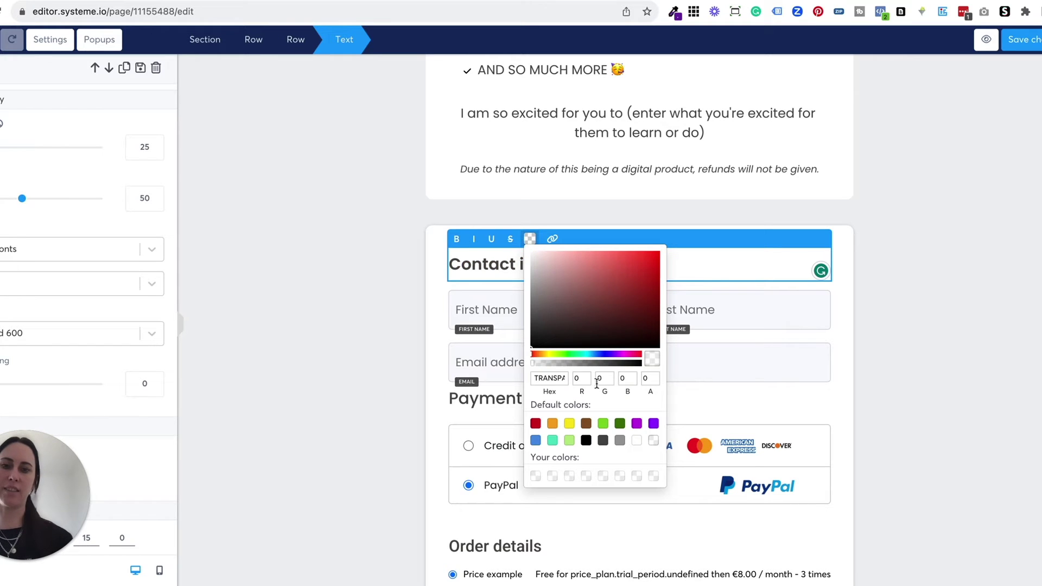
{"action": "left_click", "coordinate": [559, 378]}
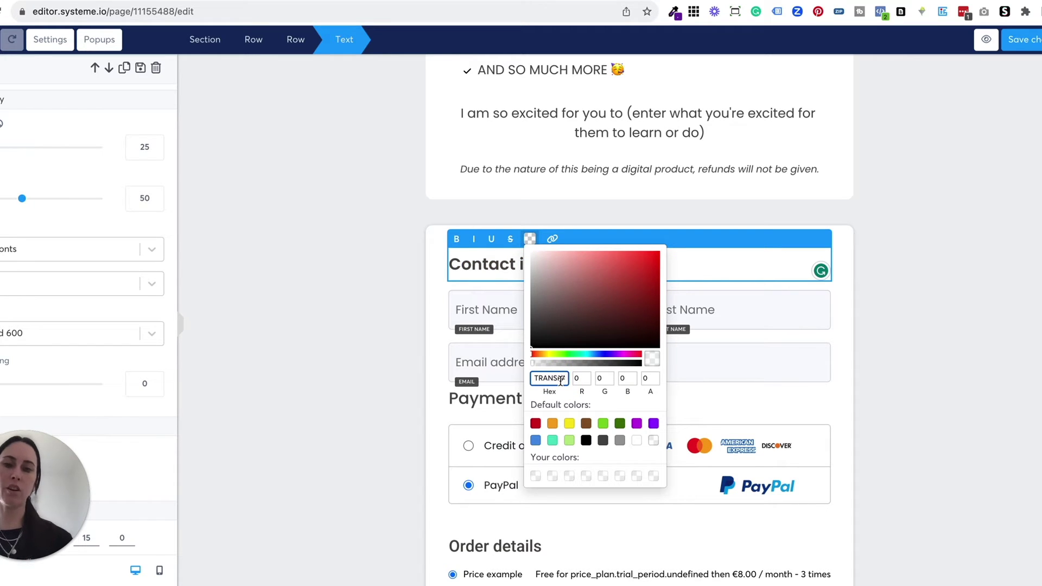
{"action": "left_click_drag", "start_coordinate": [560, 380], "coordinate": [534, 378]}
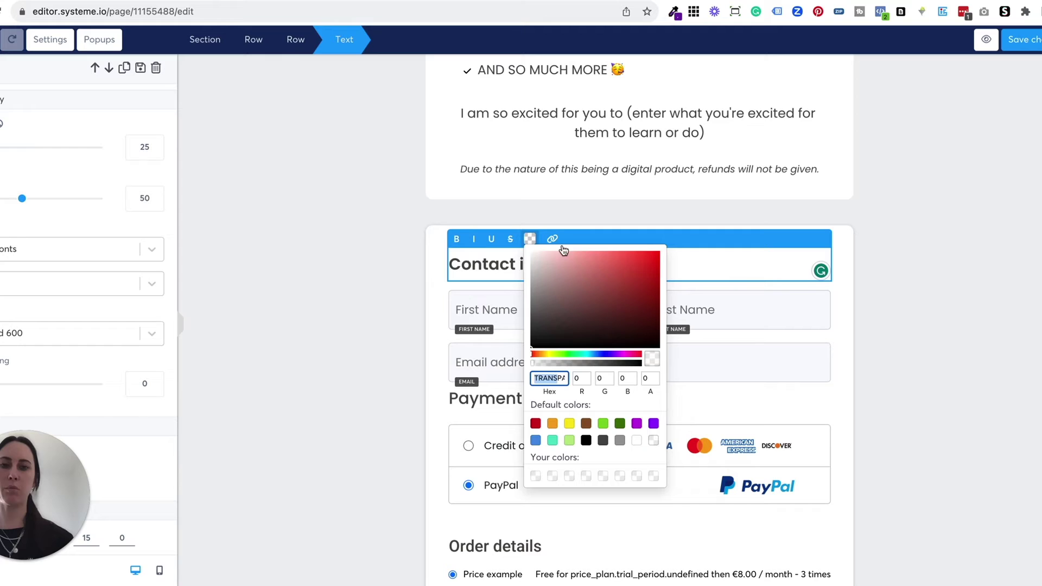
{"action": "left_click", "coordinate": [690, 255]}
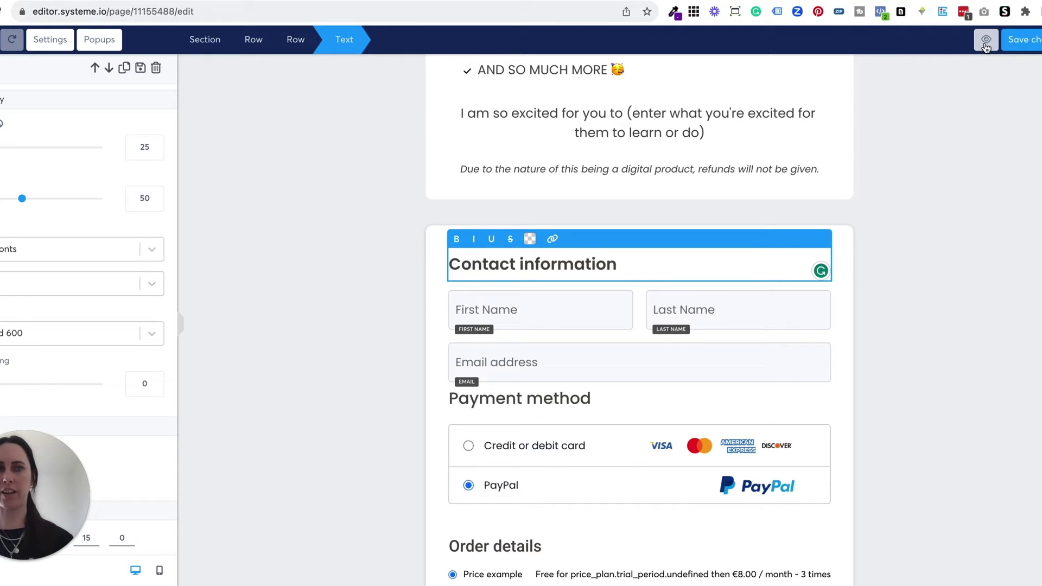
{"action": "left_click", "coordinate": [1004, 85]}
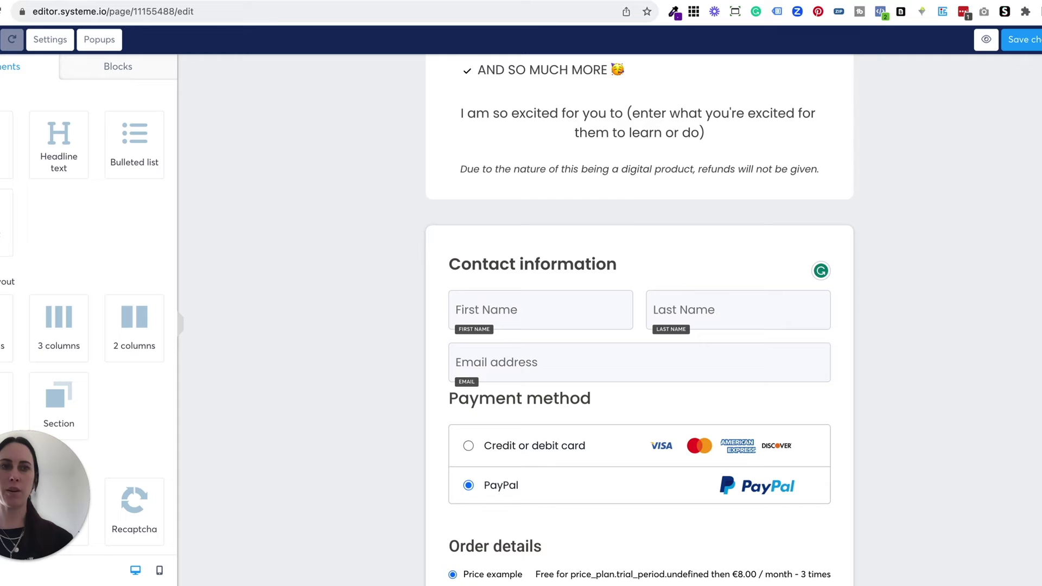
Leave the order form editor, open the Thank You Page in the editor, and select its DOWNLOAD button
{"action": "key", "text": "super+w"}
{"action": "left_click", "coordinate": [568, 209]}
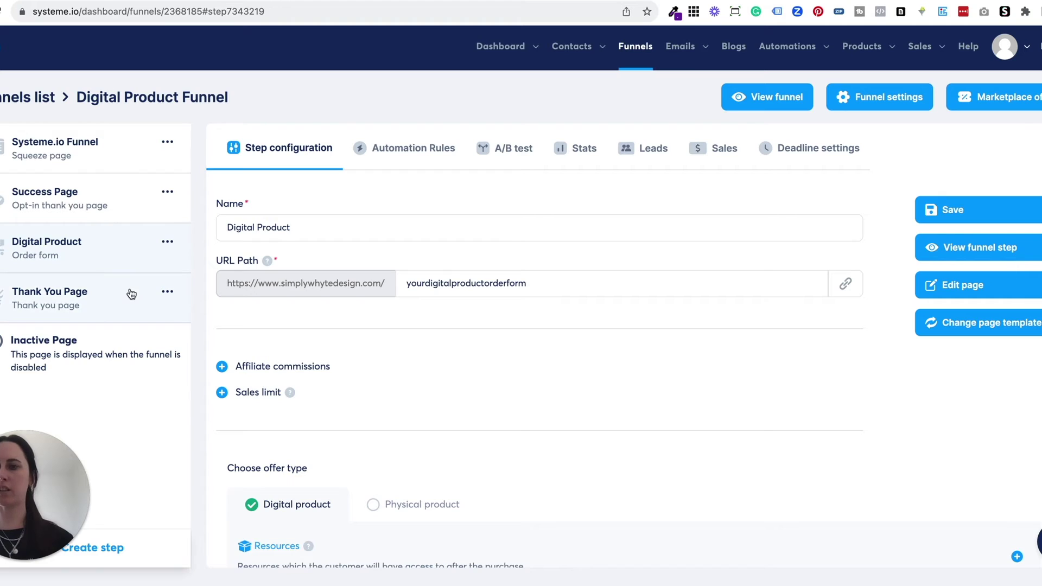
{"action": "left_click", "coordinate": [131, 293]}
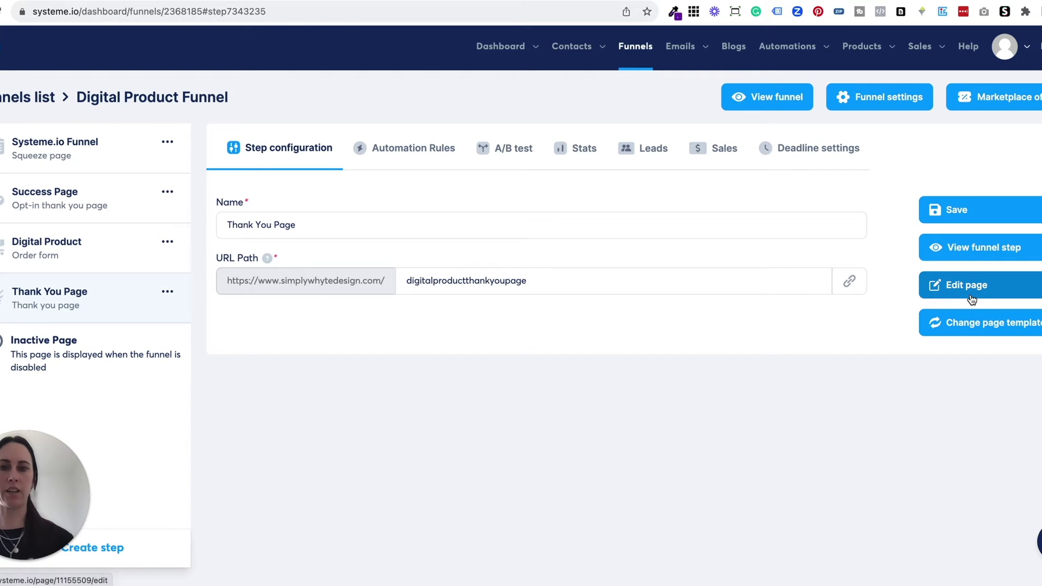
{"action": "left_click", "coordinate": [966, 285]}
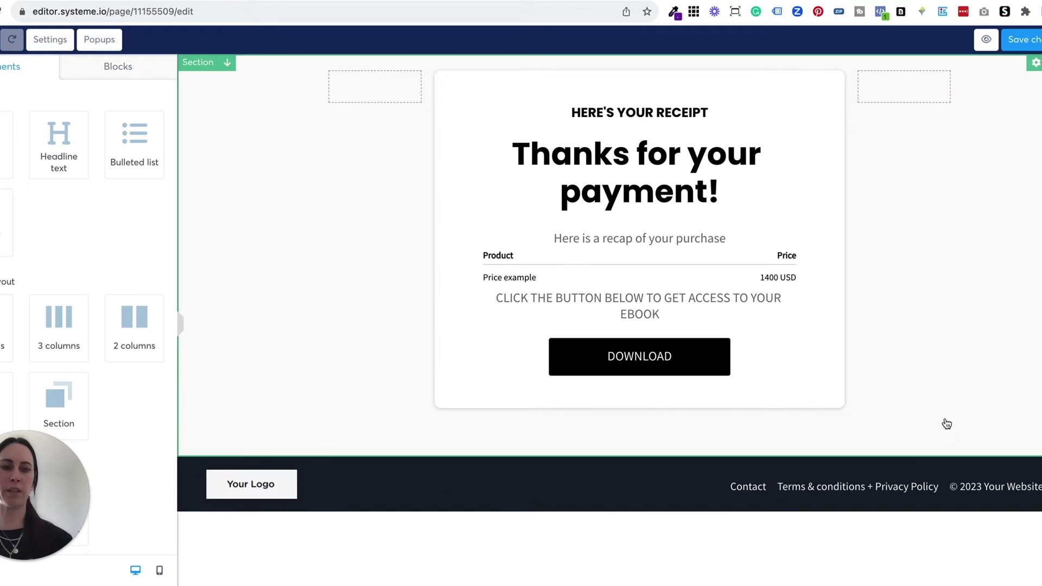
{"action": "left_click", "coordinate": [748, 361]}
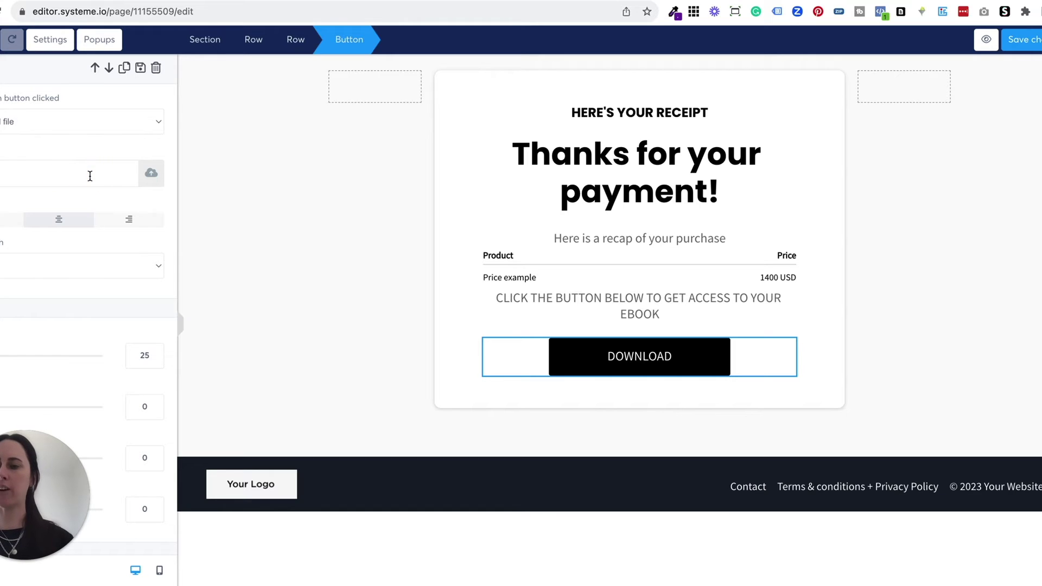
Keep the DOWNLOAD button's action as Download file and save the thank-you page
{"action": "left_click", "coordinate": [131, 116]}
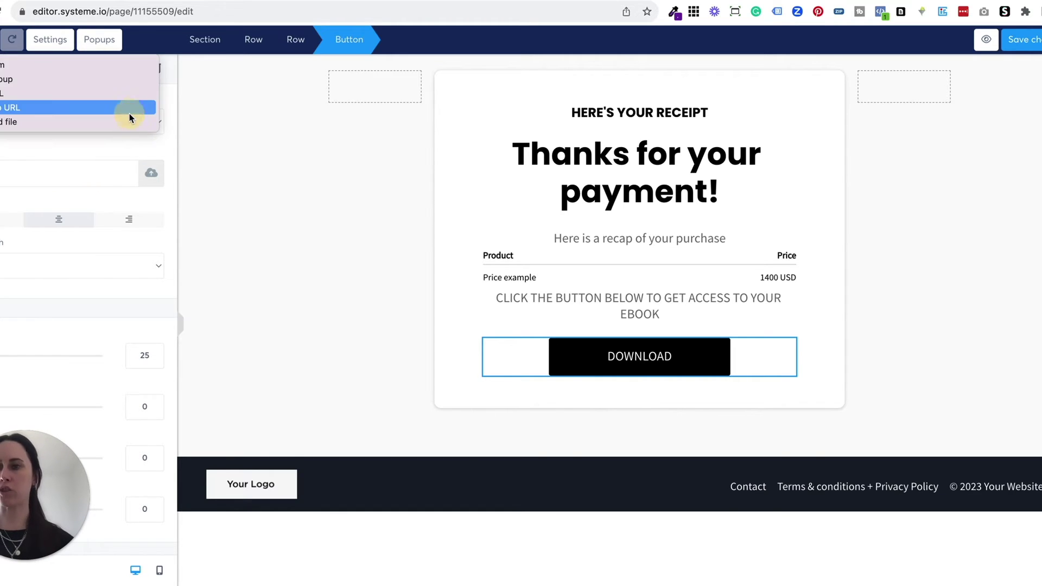
{"action": "left_click", "coordinate": [105, 145]}
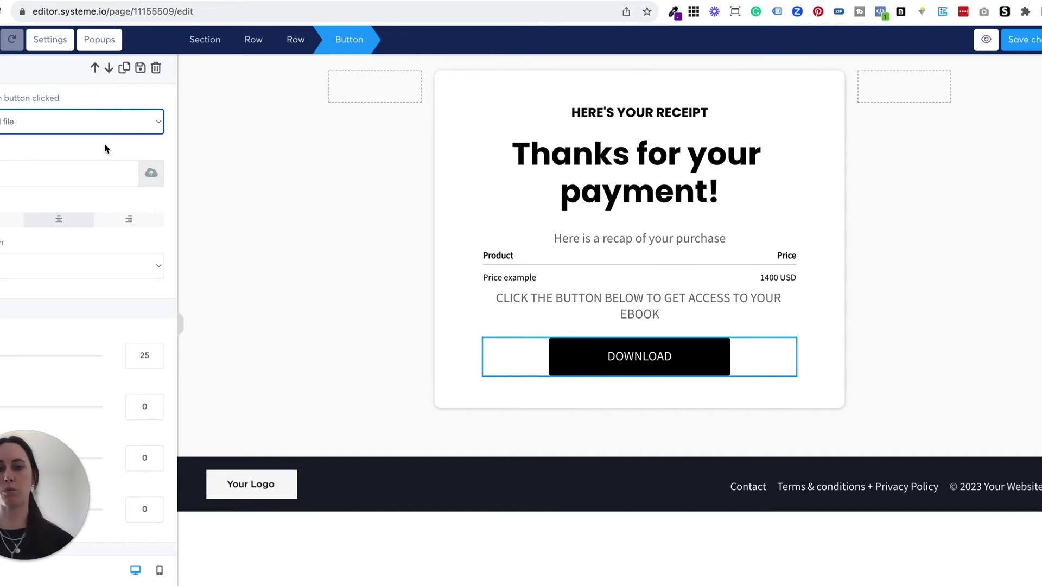
{"action": "left_click", "coordinate": [156, 5]}
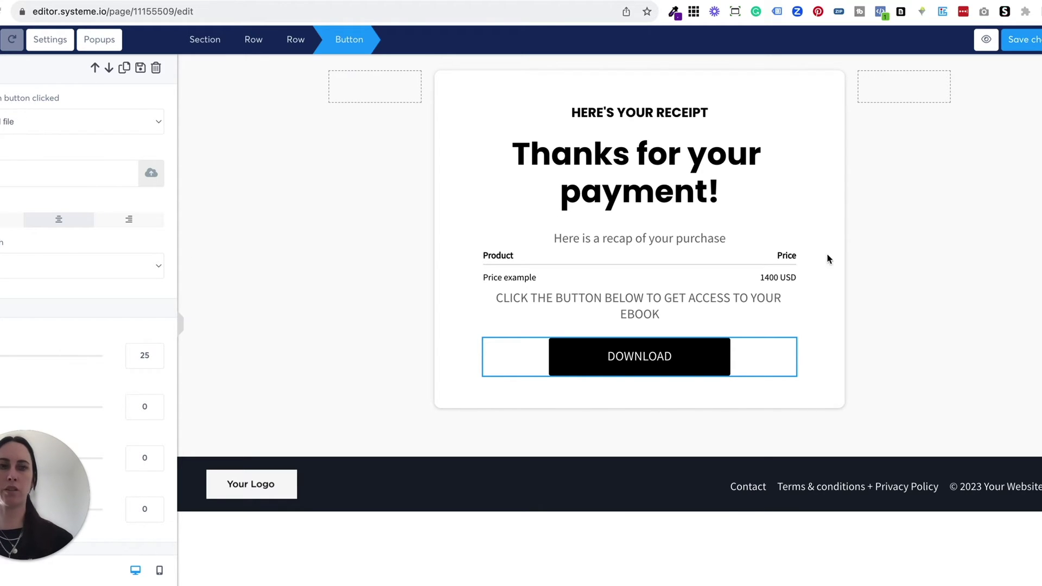
{"action": "left_click", "coordinate": [1037, 43]}
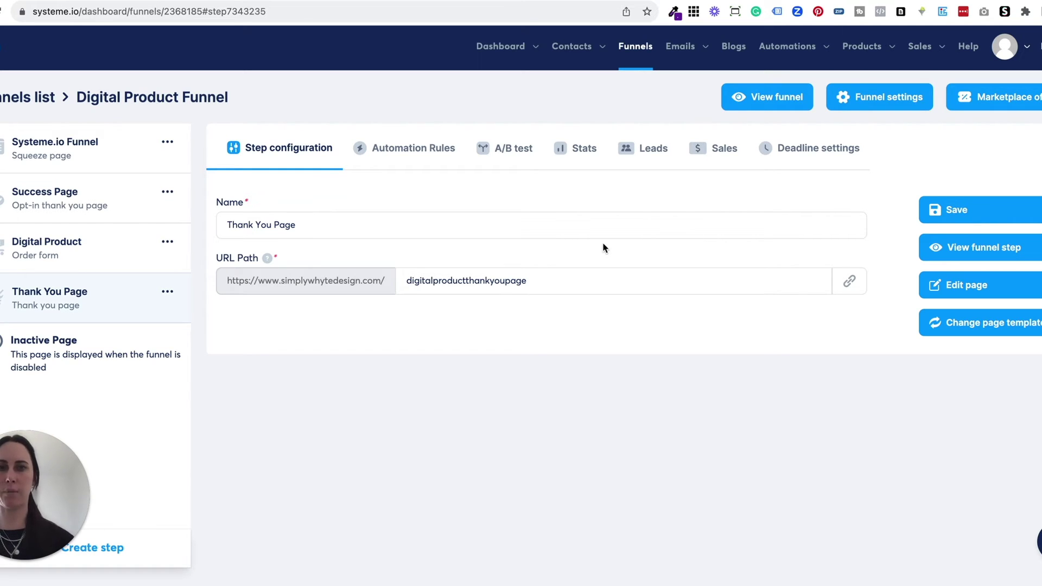
Open the Tags page under Contacts
{"action": "mouse_move", "coordinate": [584, 53]}
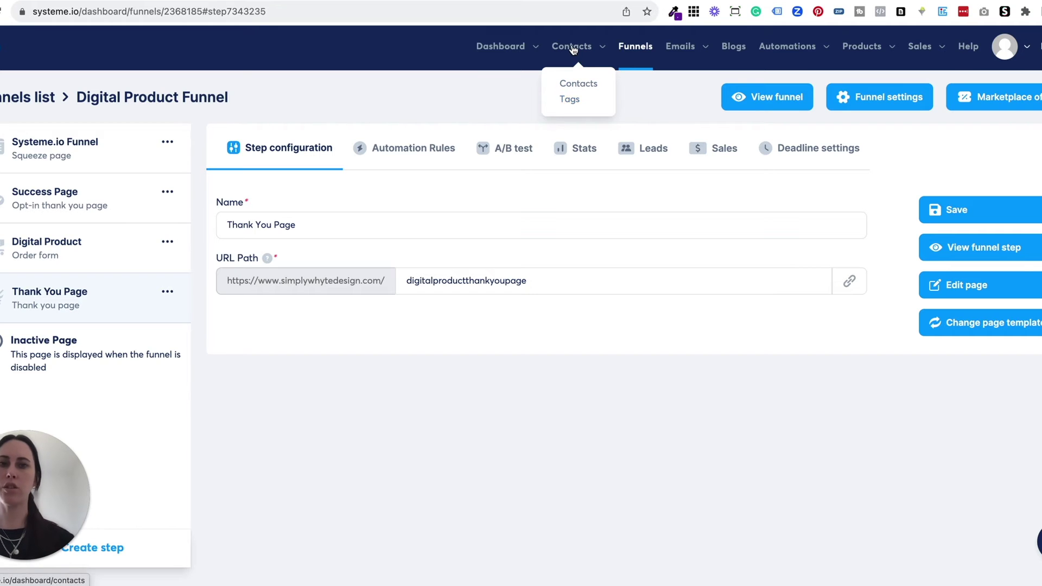
{"action": "left_click", "coordinate": [570, 100]}
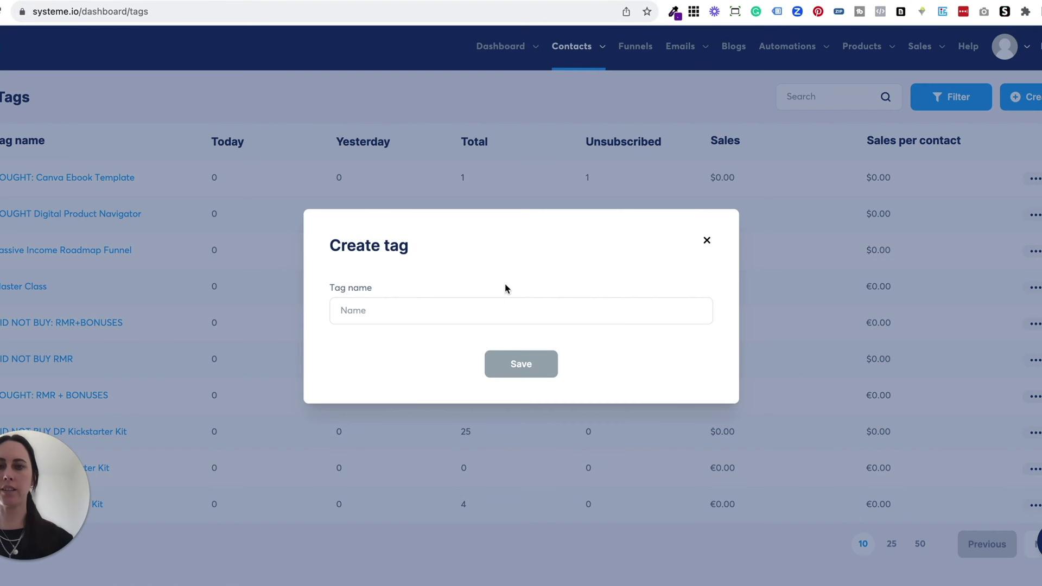
Create and save a new contact tag named 'Digita Product Test'
{"action": "left_click", "coordinate": [467, 309]}
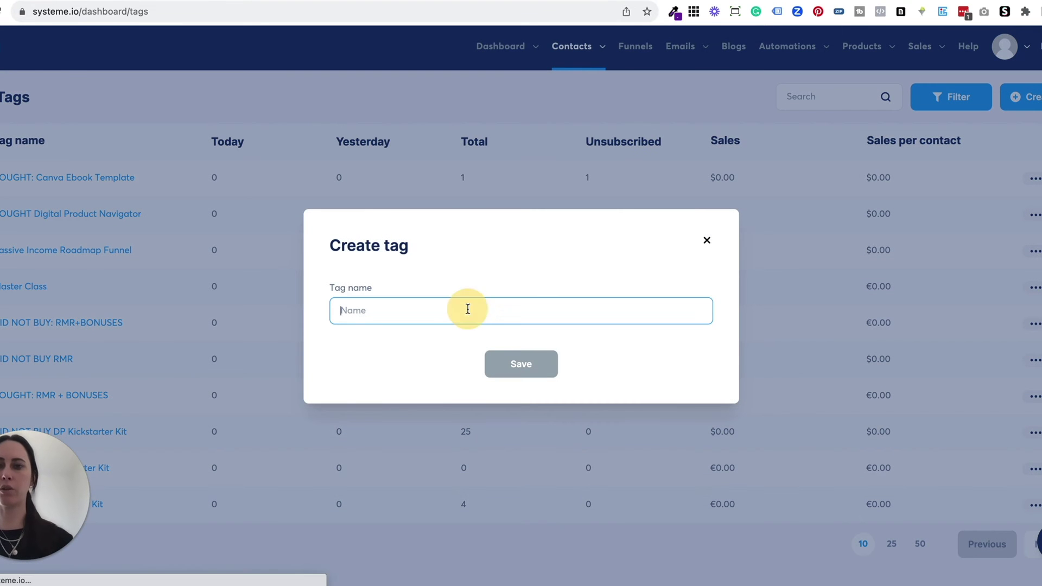
{"action": "type", "text": "D"}
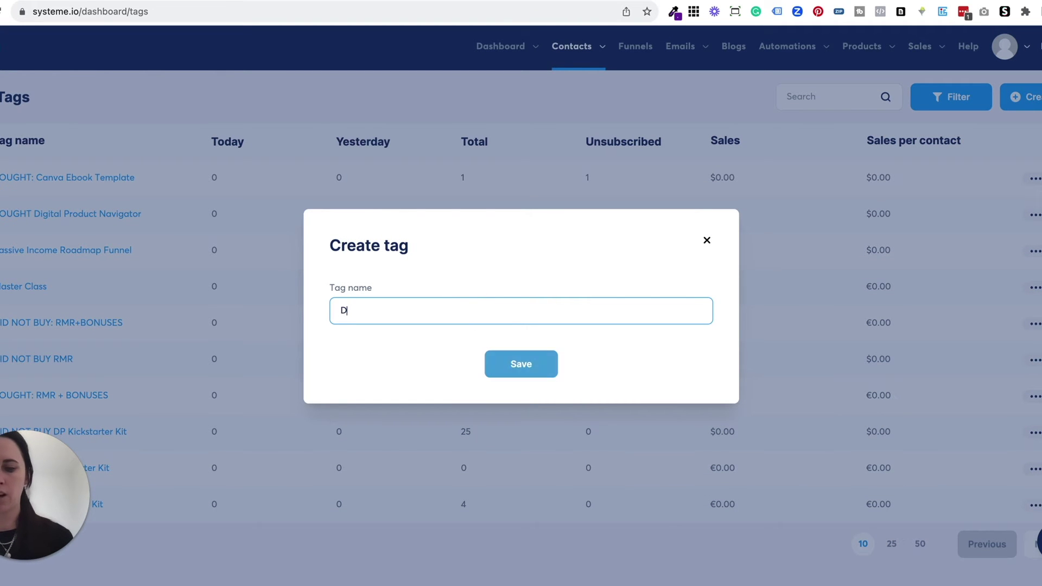
{"action": "type", "text": "igita Pro"}
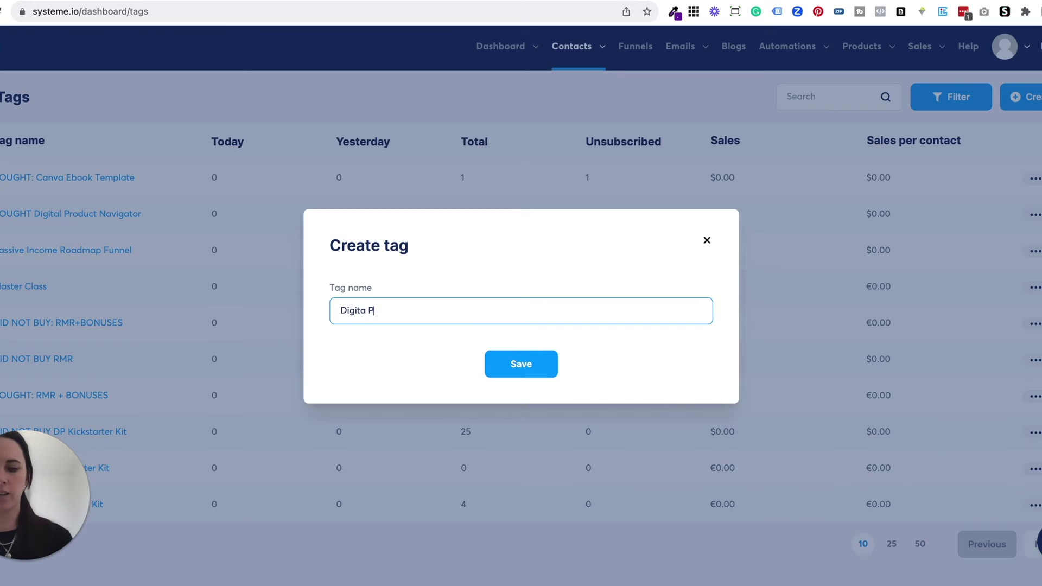
{"action": "key", "text": "BackSpace"}
{"action": "key", "text": "BackSpace"}
{"action": "type", "text": "ro"}
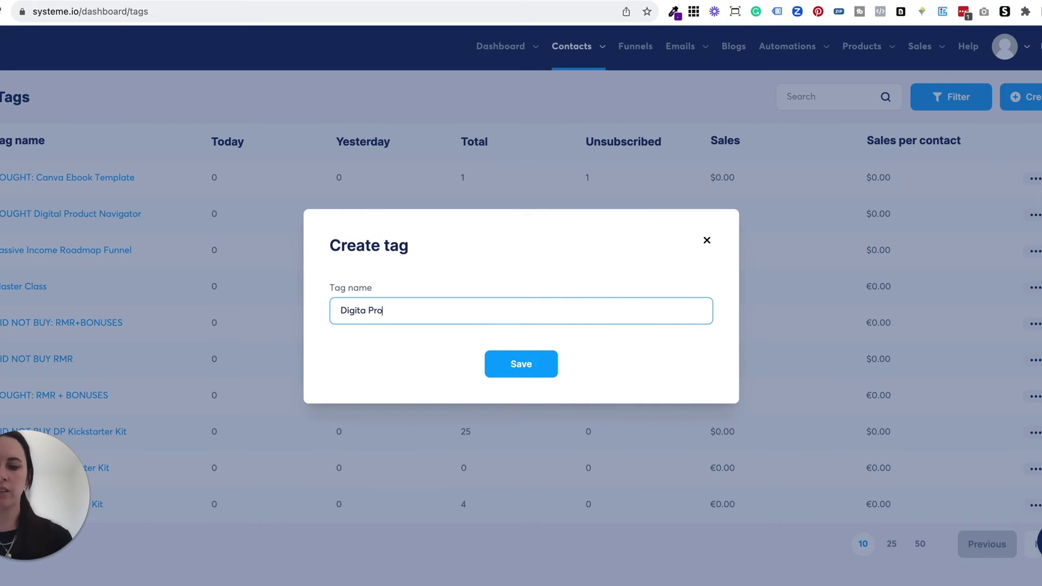
{"action": "type", "text": "duct Test"}
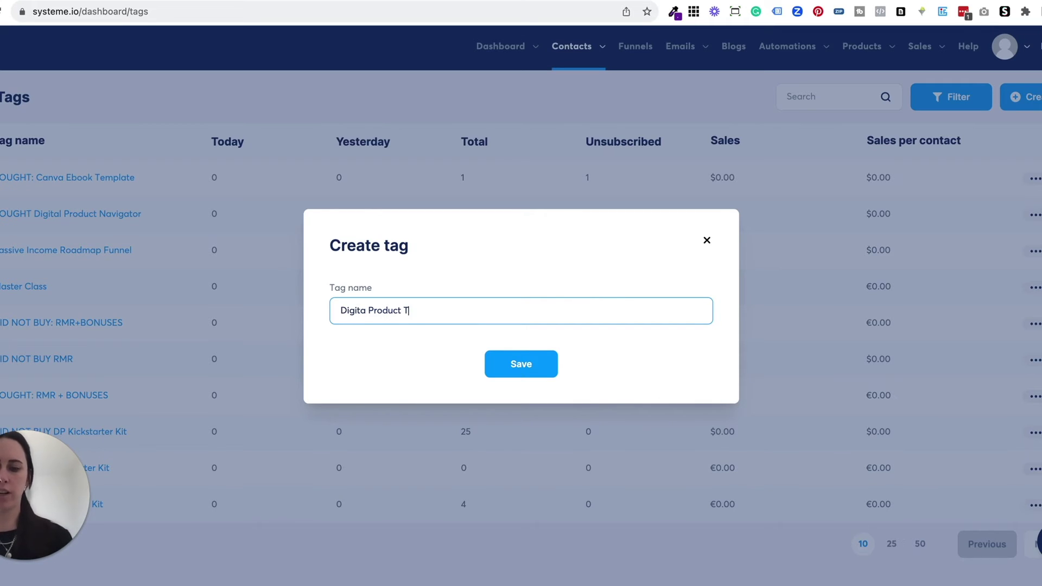
{"action": "left_click", "coordinate": [539, 370]}
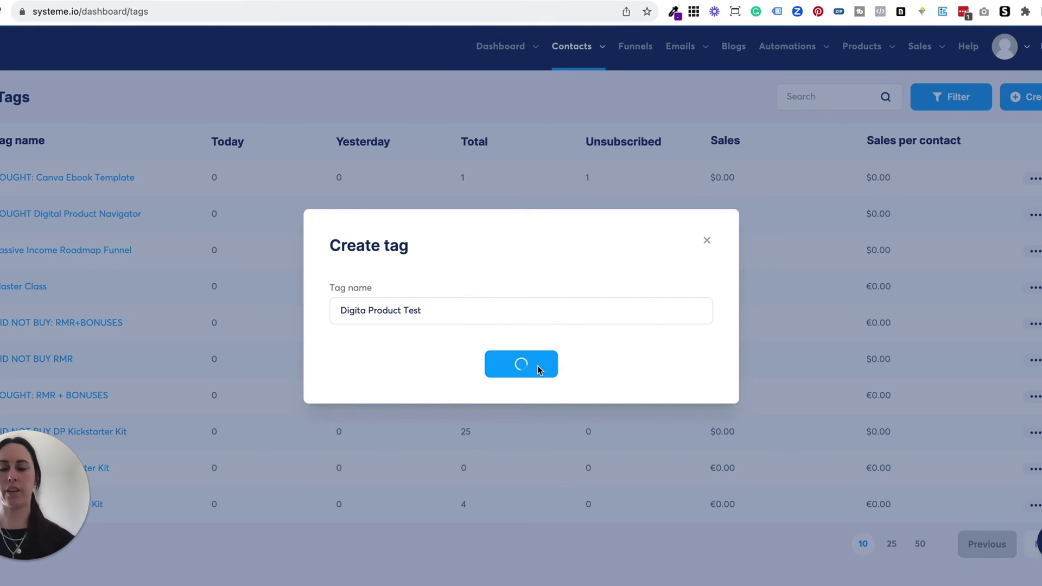
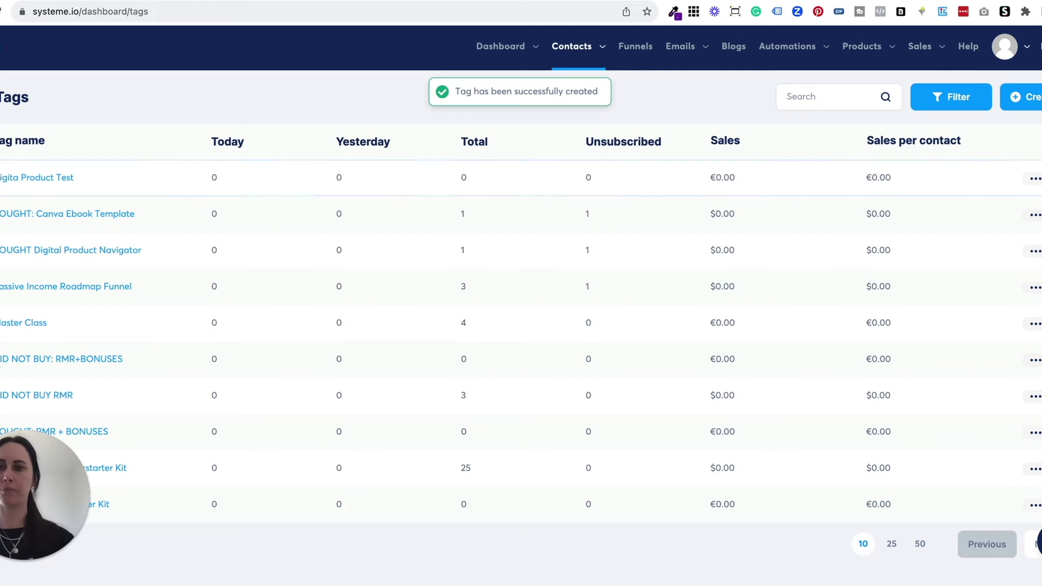
Open the Digital Product Funnel's Digital Product order-form step and scroll to its price plans
{"action": "left_click", "coordinate": [635, 45]}
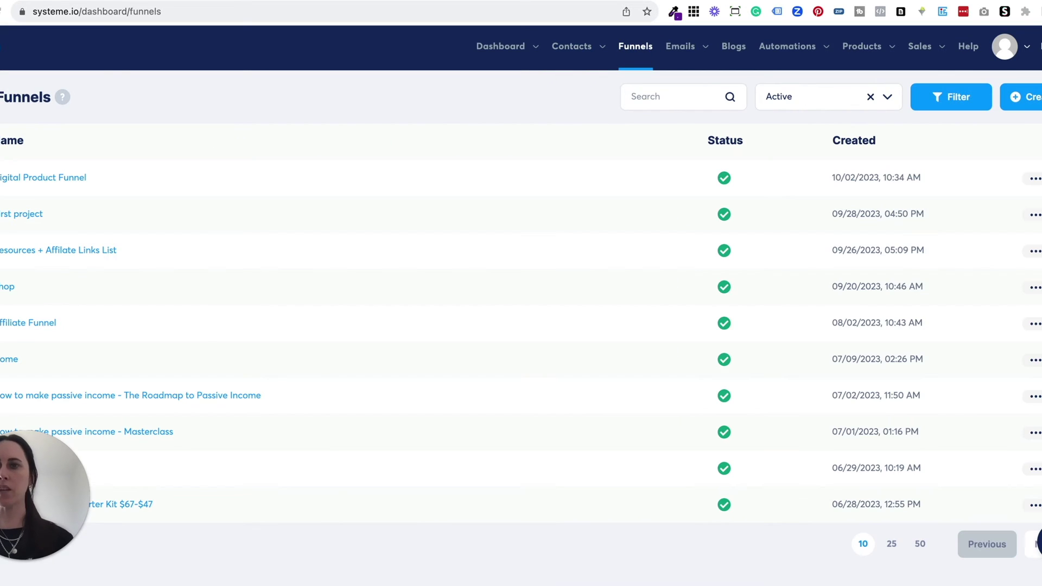
{"action": "left_click", "coordinate": [75, 179]}
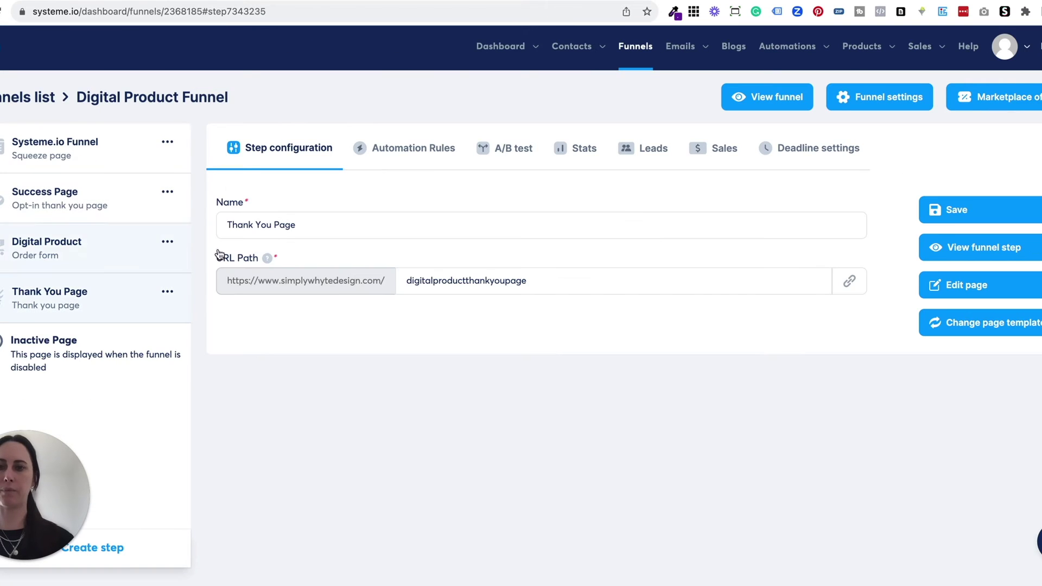
{"action": "left_click", "coordinate": [87, 246]}
{"action": "scroll", "coordinate": [701, 329], "scroll_direction": "down", "scroll_amount": 1}
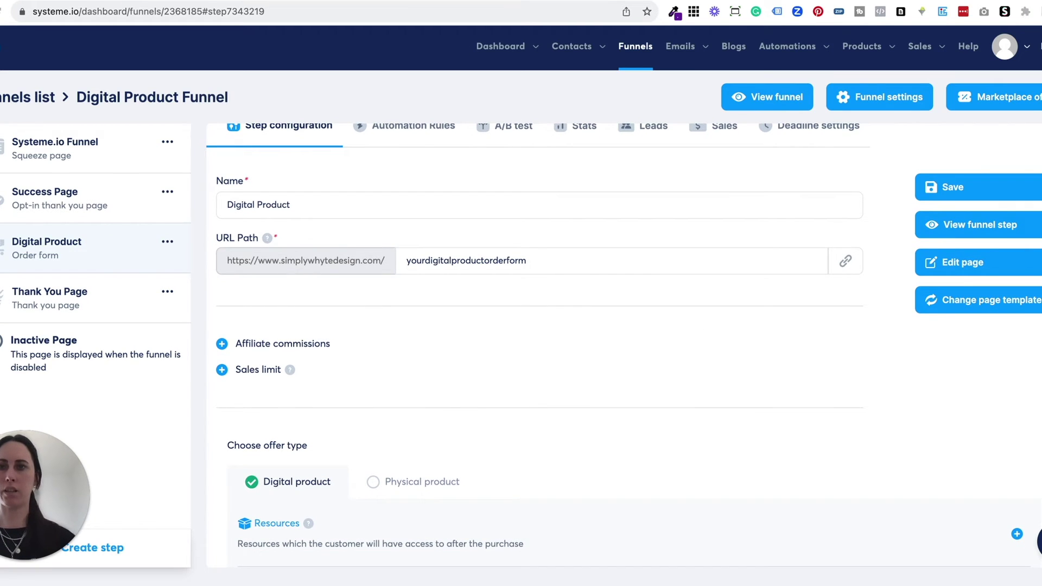
{"action": "scroll", "coordinate": [670, 246], "scroll_direction": "down", "scroll_amount": 3}
{"action": "scroll", "coordinate": [665, 257], "scroll_direction": "down", "scroll_amount": 6}
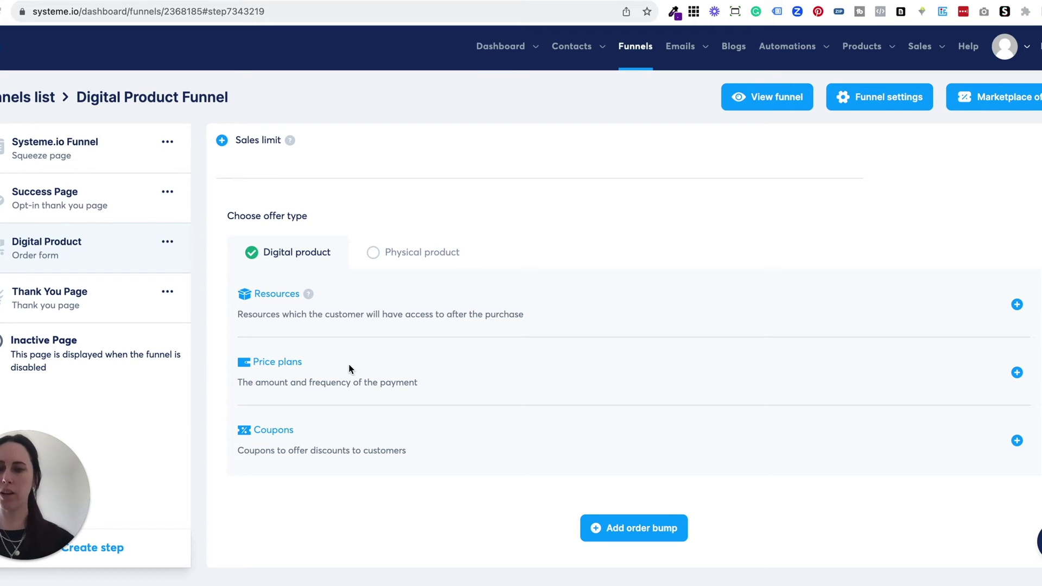
Add a one-time payment price plan to the order form, choosing to create a new plan
{"action": "left_click", "coordinate": [1018, 373]}
{"action": "scroll", "coordinate": [639, 355], "scroll_direction": "down", "scroll_amount": 2}
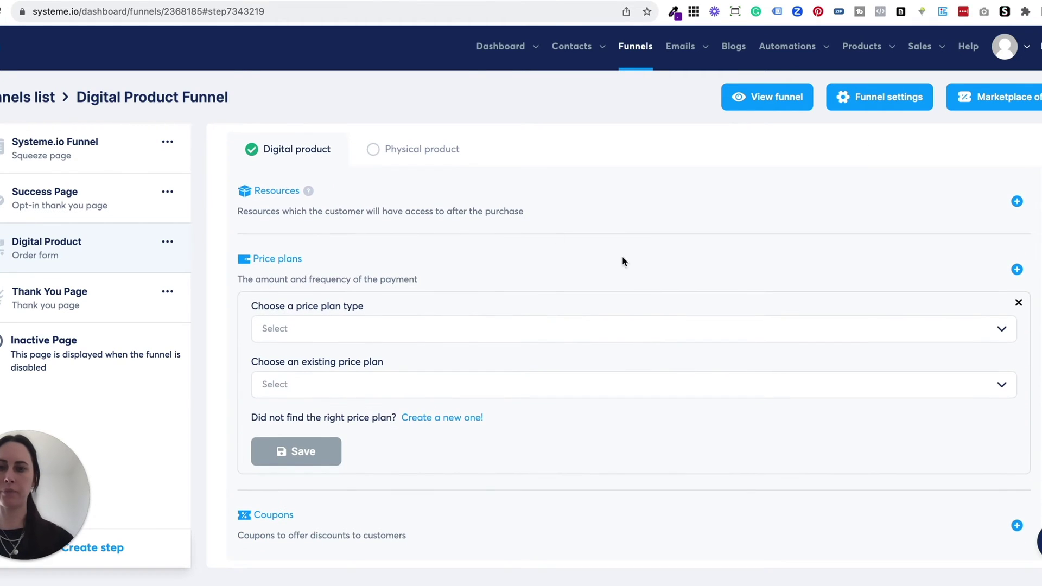
{"action": "left_click", "coordinate": [428, 325]}
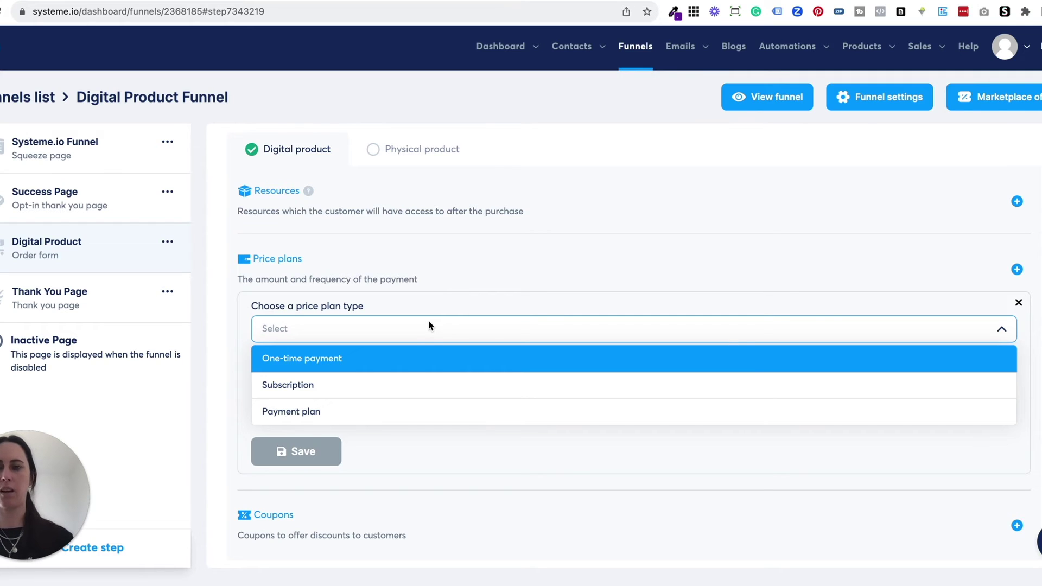
{"action": "left_click", "coordinate": [414, 362]}
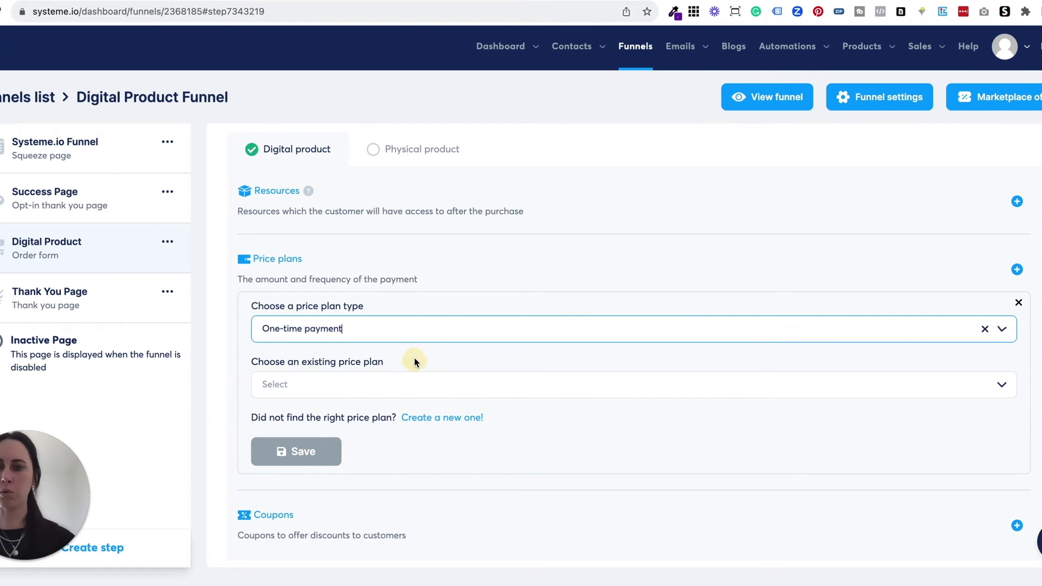
{"action": "scroll", "coordinate": [414, 362], "scroll_direction": "down", "scroll_amount": 2}
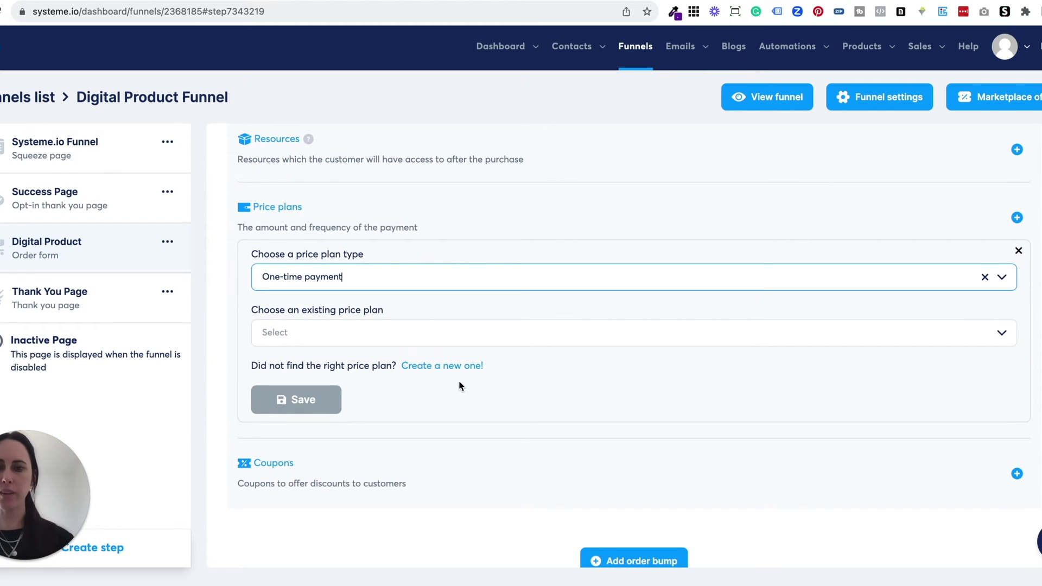
{"action": "left_click", "coordinate": [452, 365]}
Name the new plan 'Digital Product Test' for order form and dashboard, with descriptor 'PDF Download' plus that name
{"action": "left_click", "coordinate": [408, 277]}
{"action": "type", "text": "Digital P"}
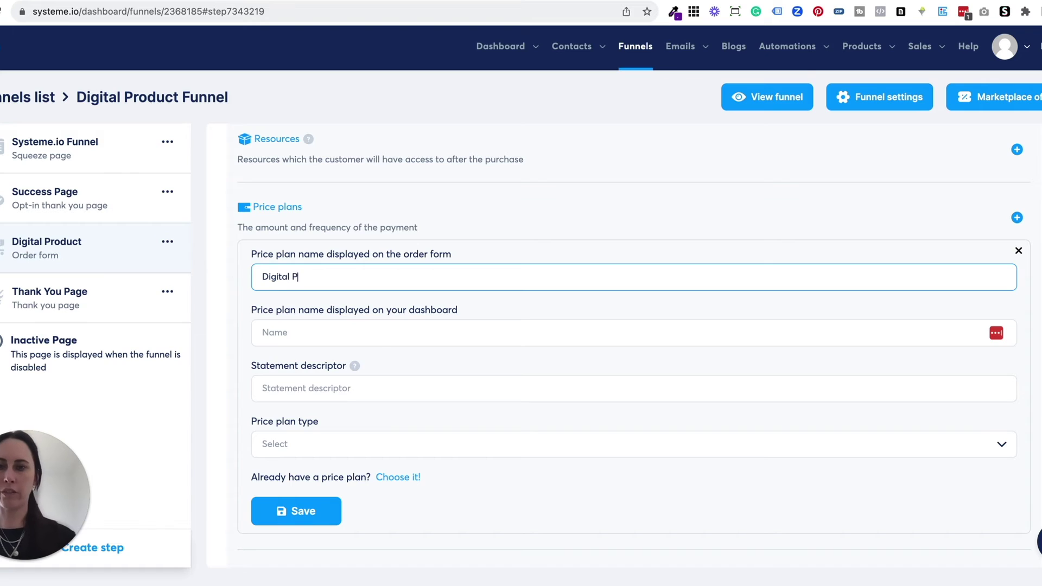
{"action": "type", "text": "roduct Test"}
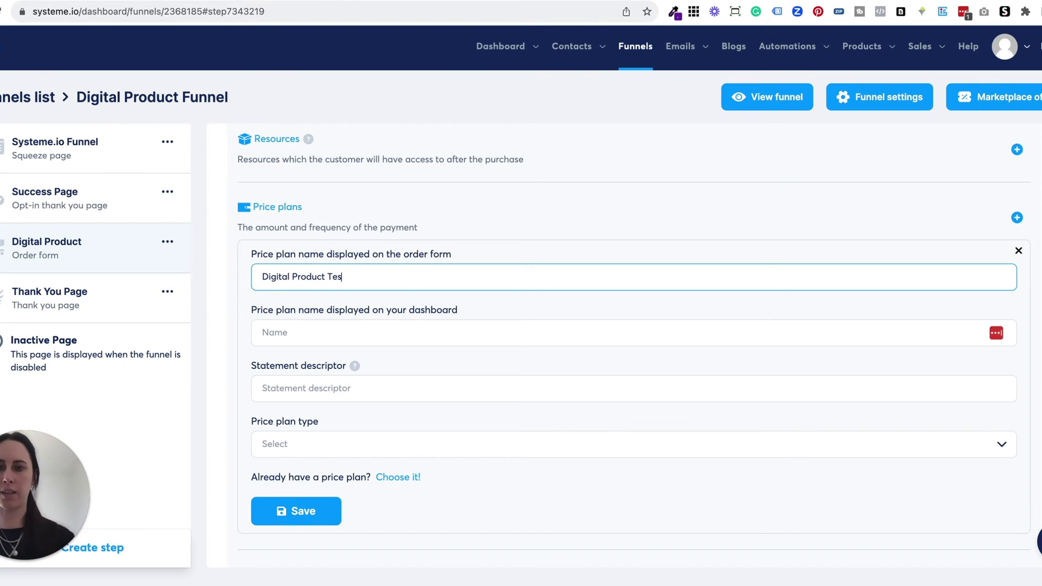
{"action": "key", "text": "super+a"}
{"action": "key", "text": "super+c"}
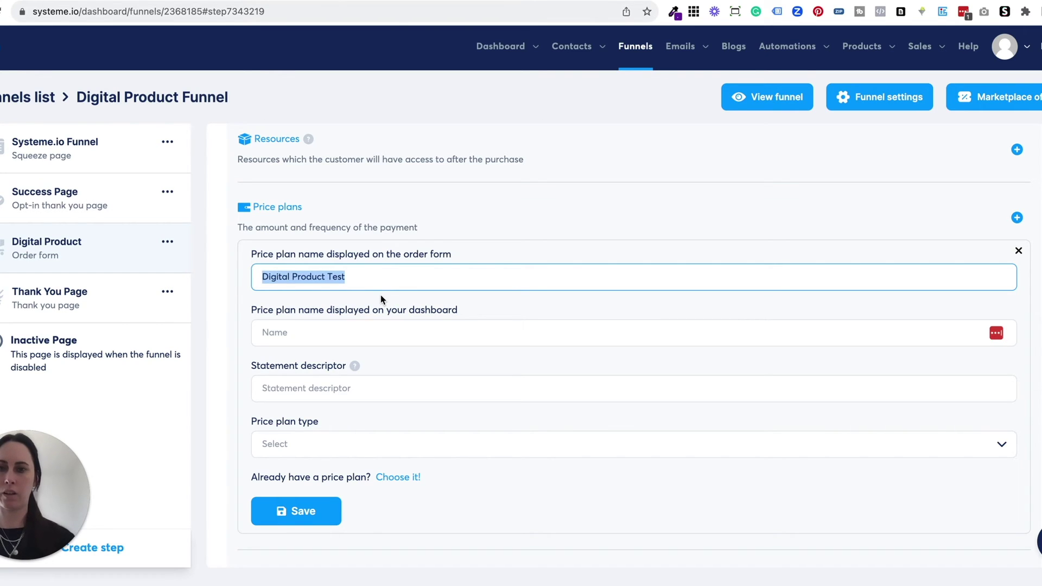
{"action": "left_click", "coordinate": [385, 329]}
{"action": "key", "text": "super+v"}
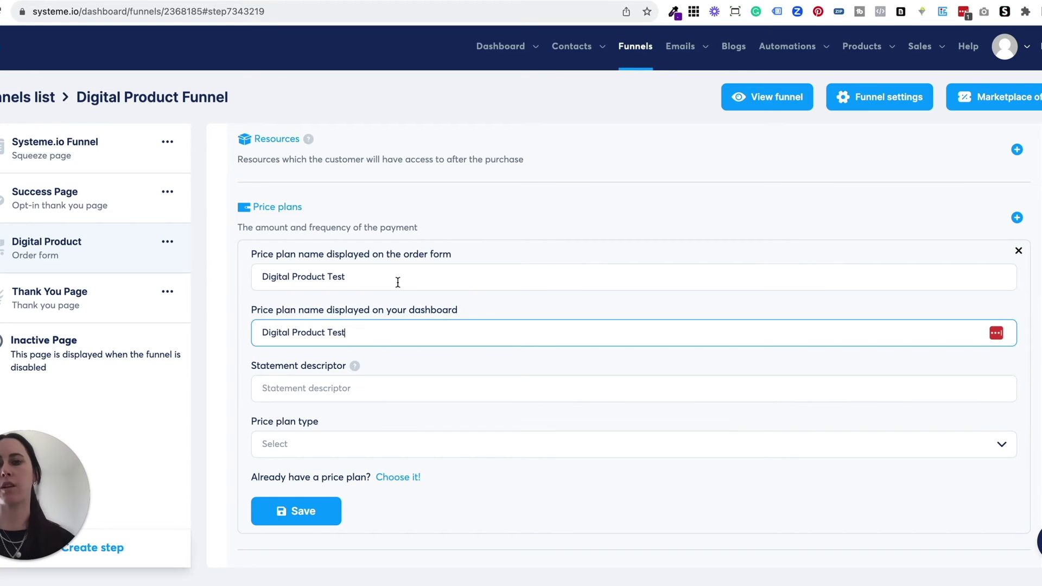
{"action": "left_click", "coordinate": [356, 388]}
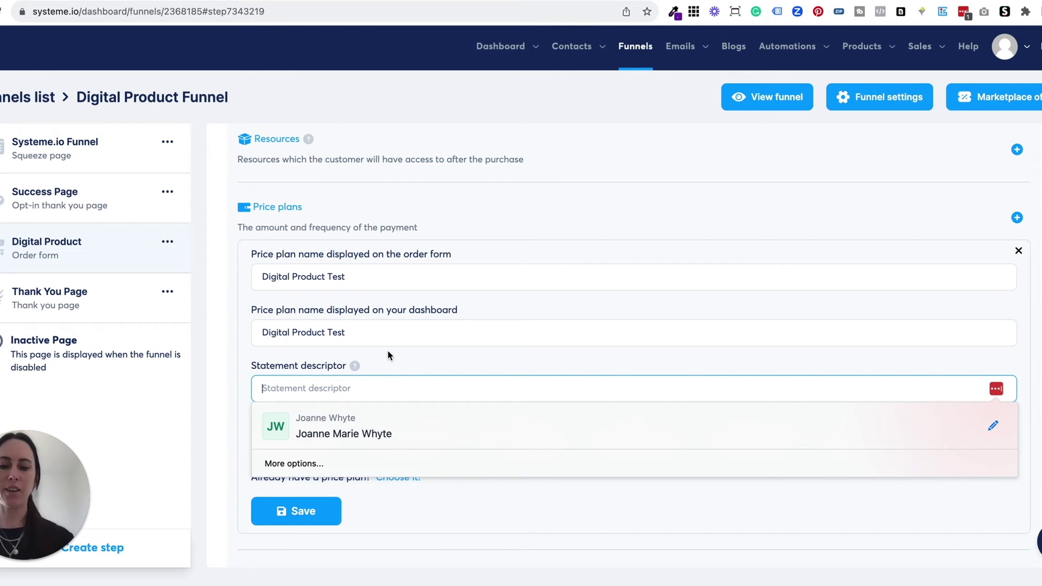
{"action": "type", "text": "PDF Download"}
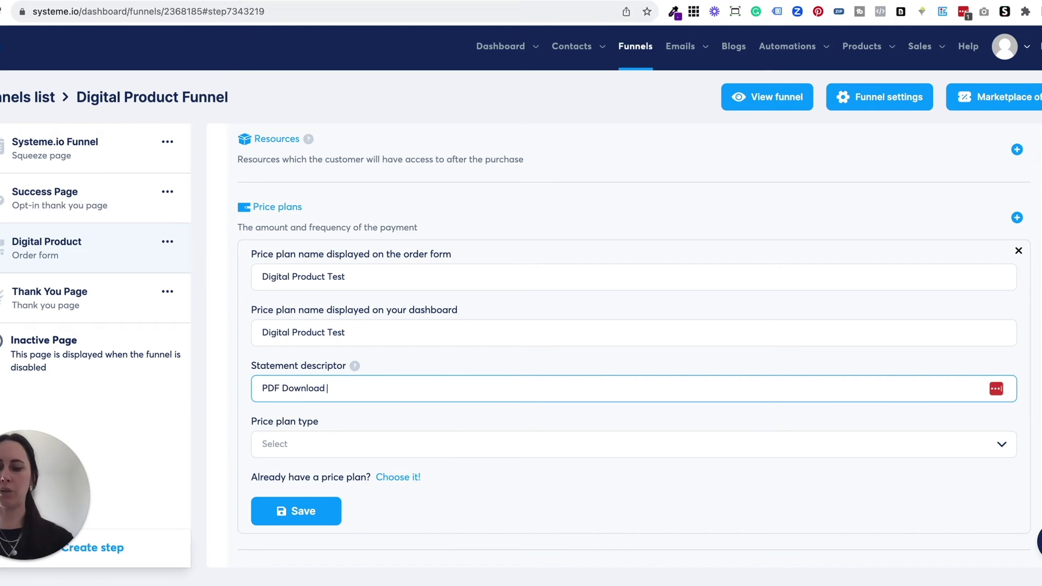
{"action": "key", "text": "super+v"}
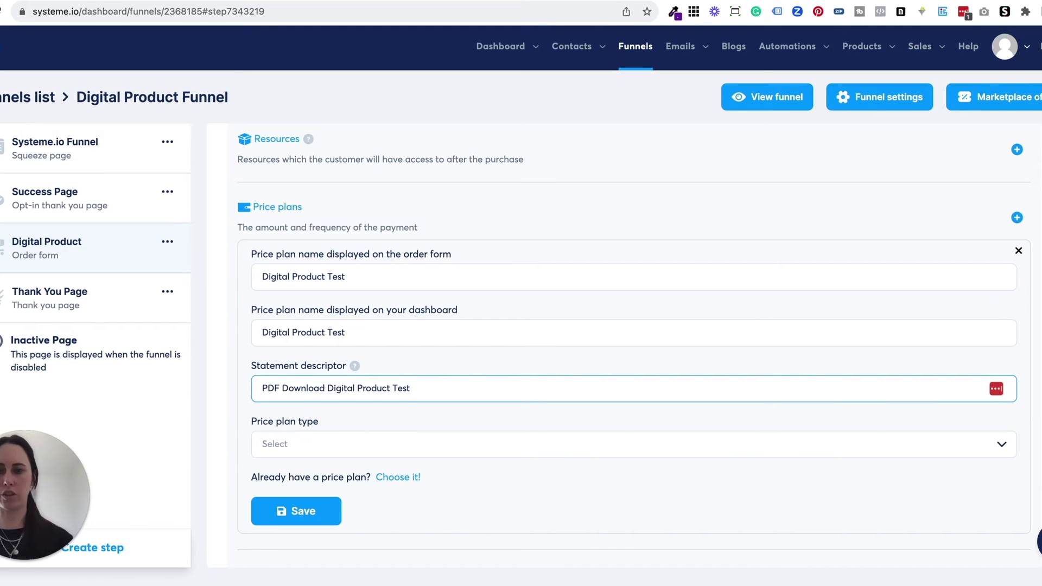
Make it a one-time payment of 67, then pick the existing Digital Product Kickstarter Kit $67 plan
{"action": "left_click", "coordinate": [388, 446]}
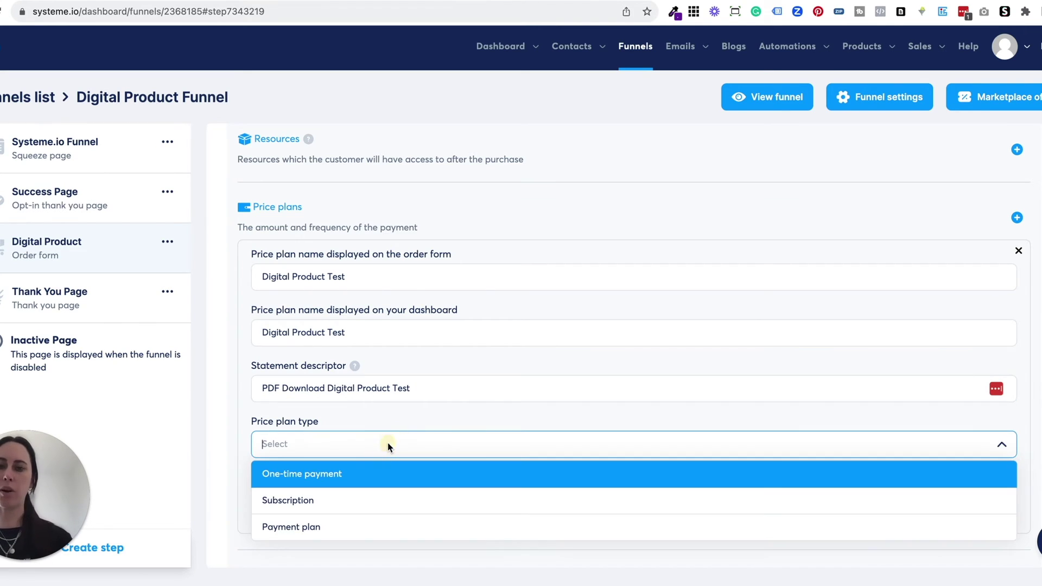
{"action": "left_click", "coordinate": [379, 475]}
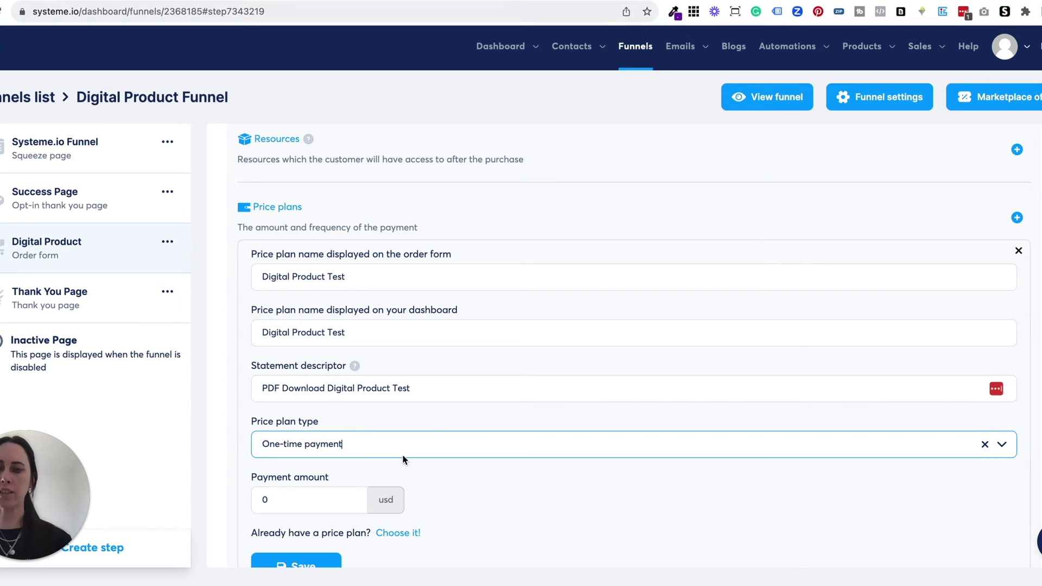
{"action": "scroll", "coordinate": [412, 456], "scroll_direction": "down", "scroll_amount": 3}
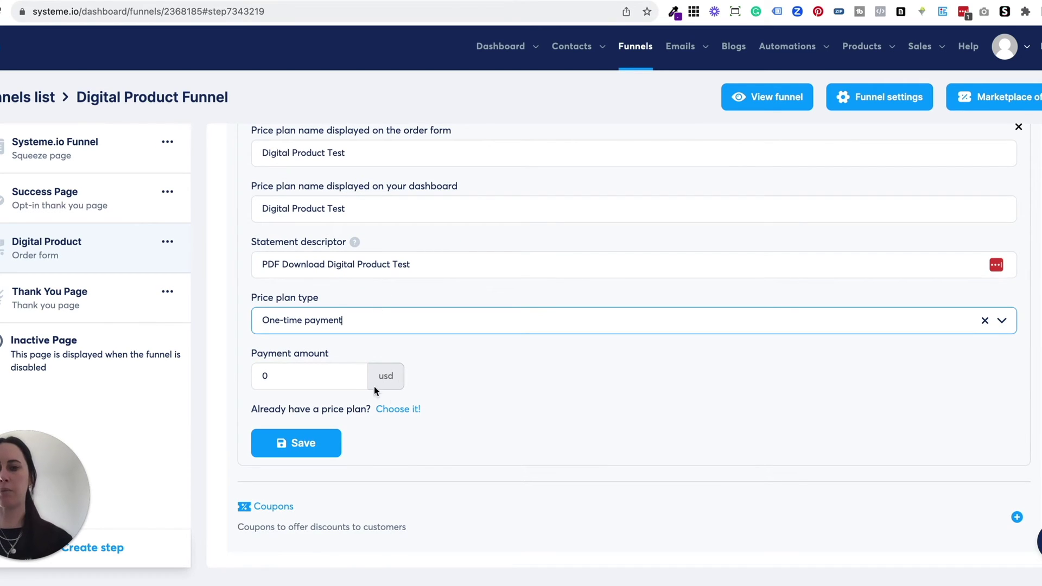
{"action": "left_click", "coordinate": [279, 374]}
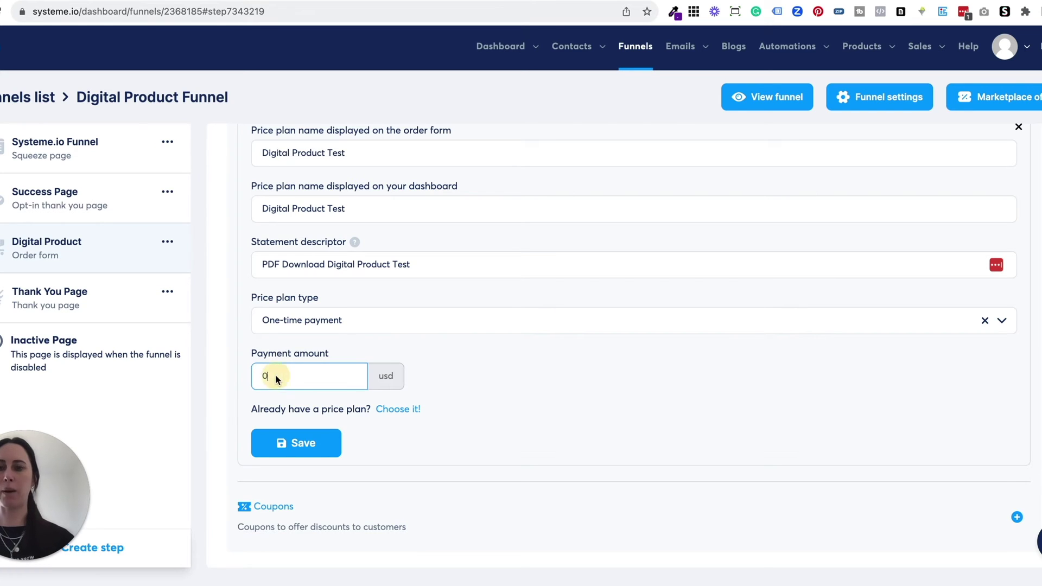
{"action": "double_click", "coordinate": [259, 373]}
{"action": "type", "text": "67"}
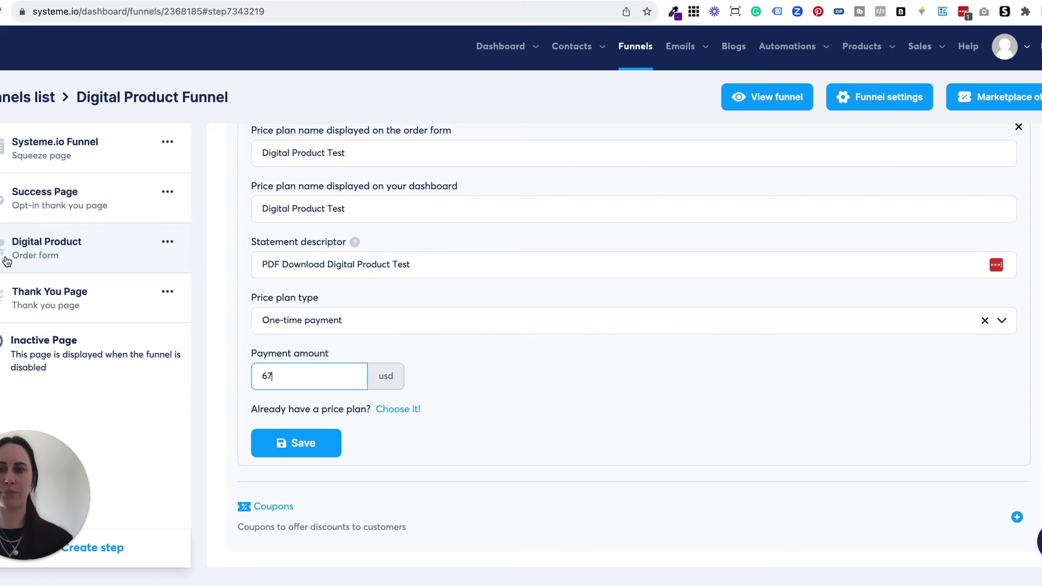
{"action": "left_click", "coordinate": [397, 409]}
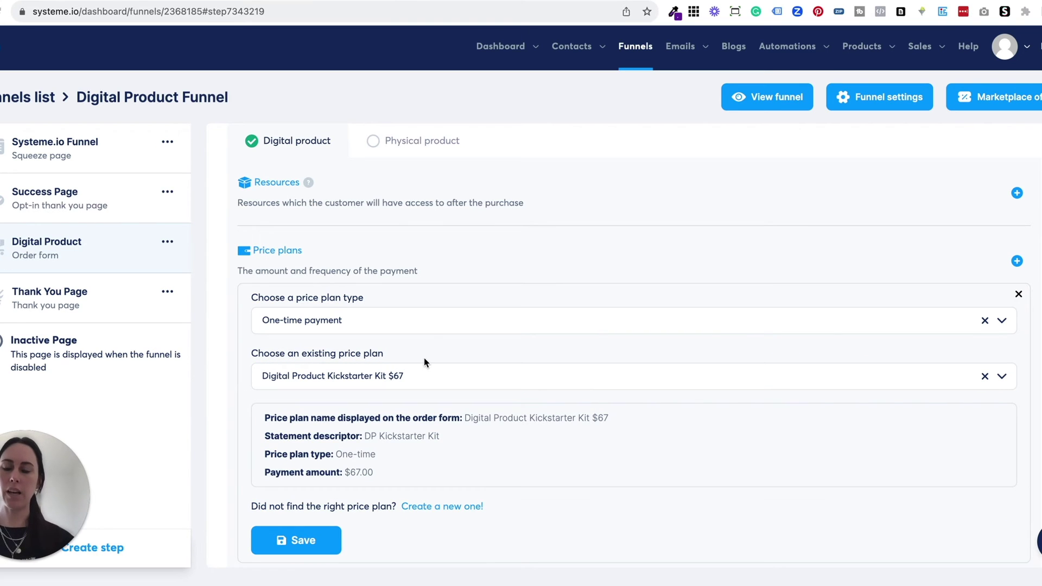
Add the Digital Product Kickstarter Kit $67 plan to the order form's price plans
{"action": "scroll", "coordinate": [390, 415], "scroll_direction": "down", "scroll_amount": 1}
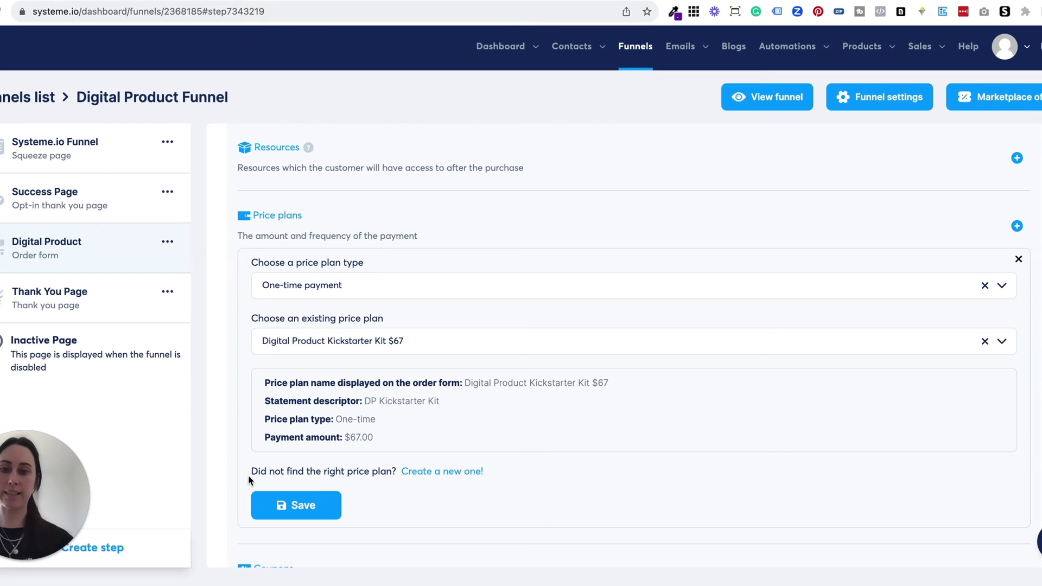
{"action": "left_click", "coordinate": [313, 506]}
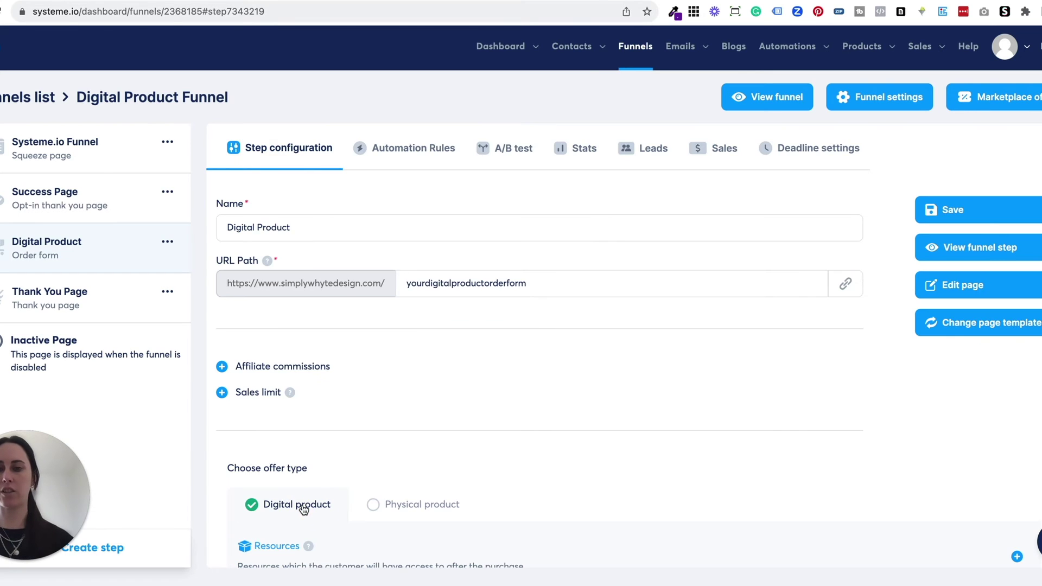
{"action": "scroll", "coordinate": [452, 392], "scroll_direction": "down", "scroll_amount": 2}
{"action": "scroll", "coordinate": [452, 391], "scroll_direction": "down", "scroll_amount": 3}
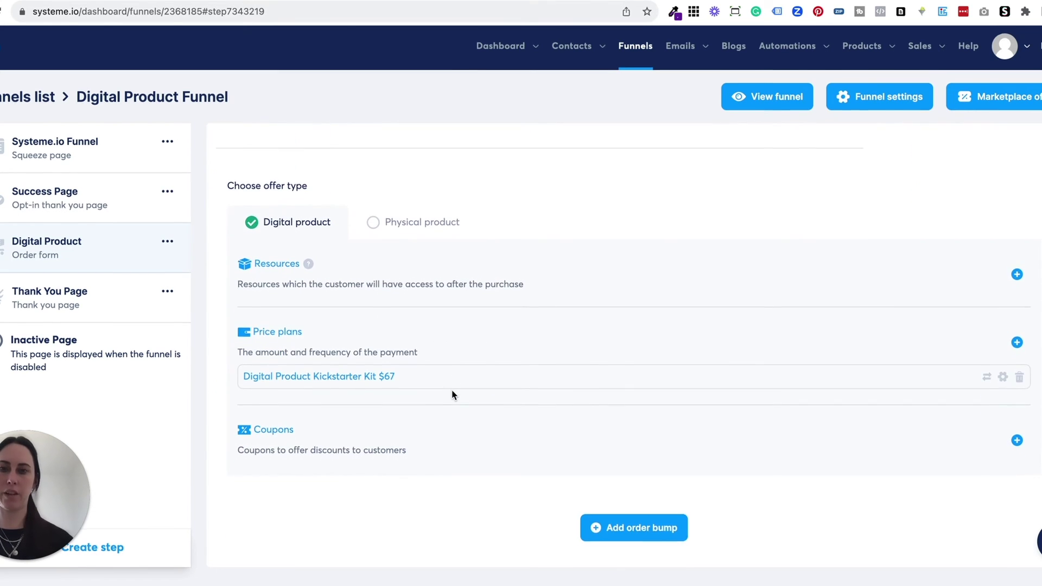
{"action": "mouse_move", "coordinate": [316, 377]}
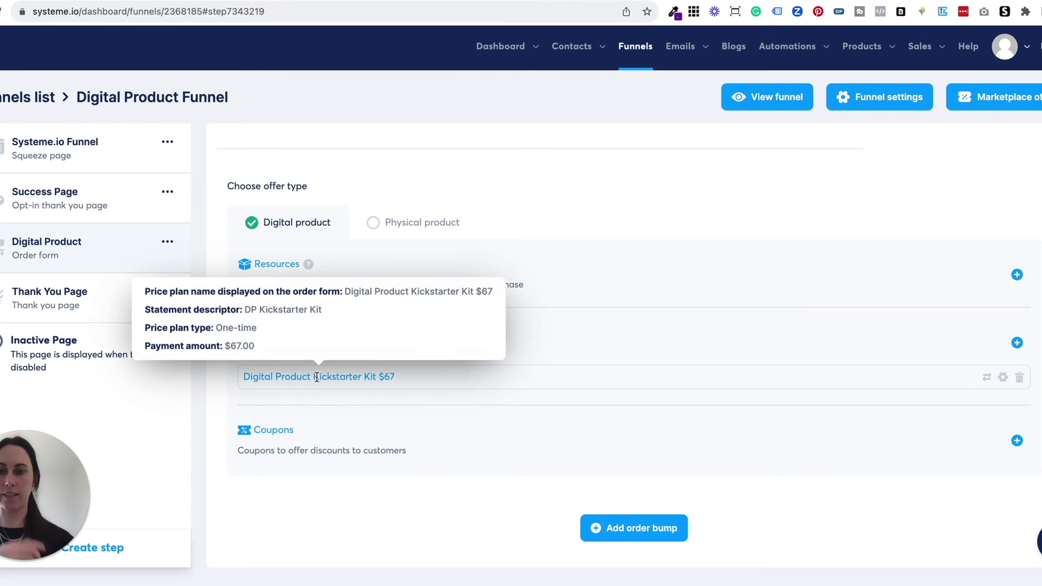
Review the step's offer type and price plan, then save the step configuration
{"action": "scroll", "coordinate": [343, 161], "scroll_direction": "up", "scroll_amount": 4}
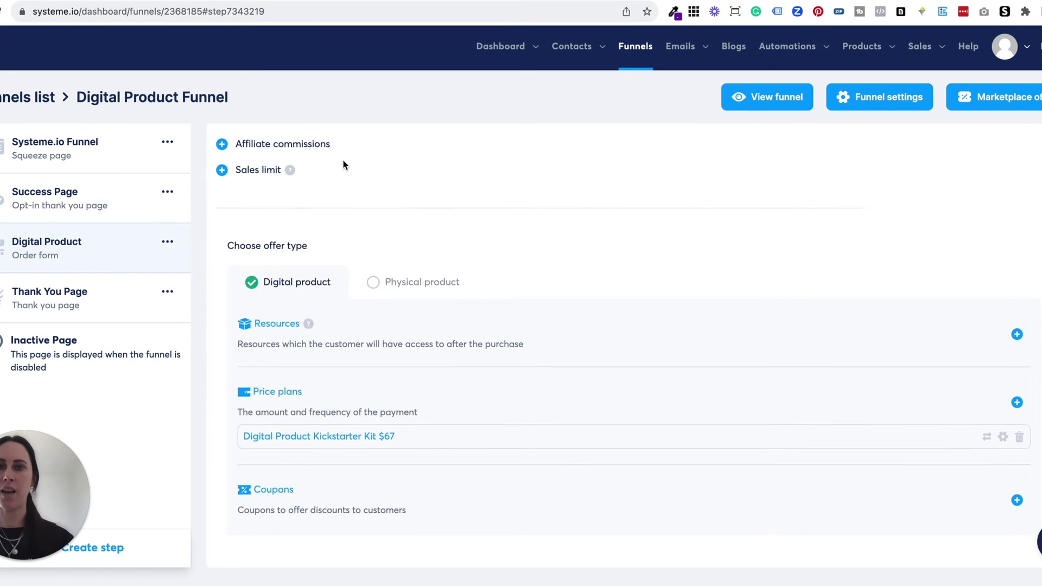
{"action": "scroll", "coordinate": [343, 160], "scroll_direction": "up", "scroll_amount": 2}
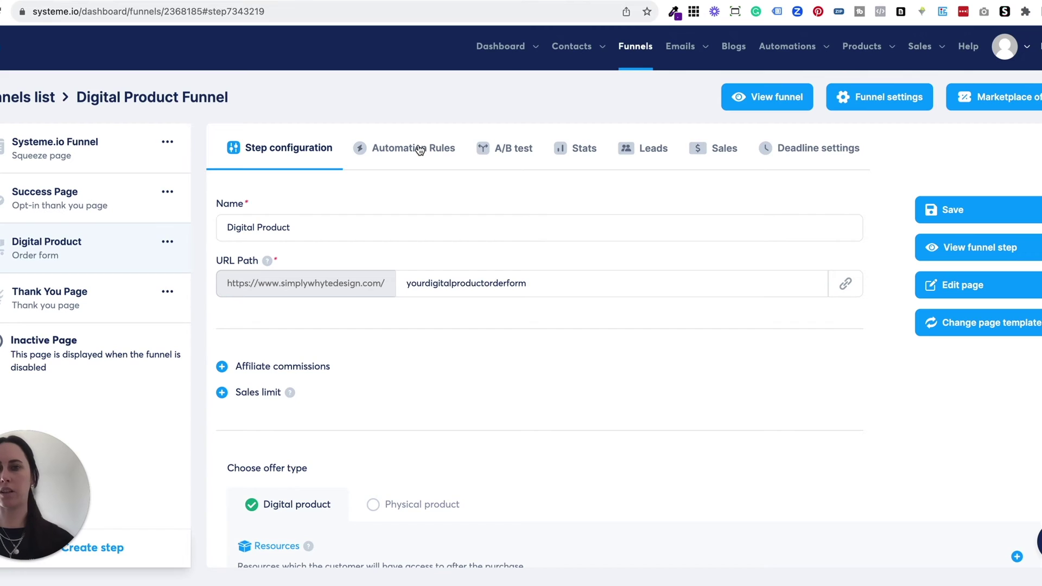
{"action": "scroll", "coordinate": [419, 150], "scroll_direction": "down", "scroll_amount": 5}
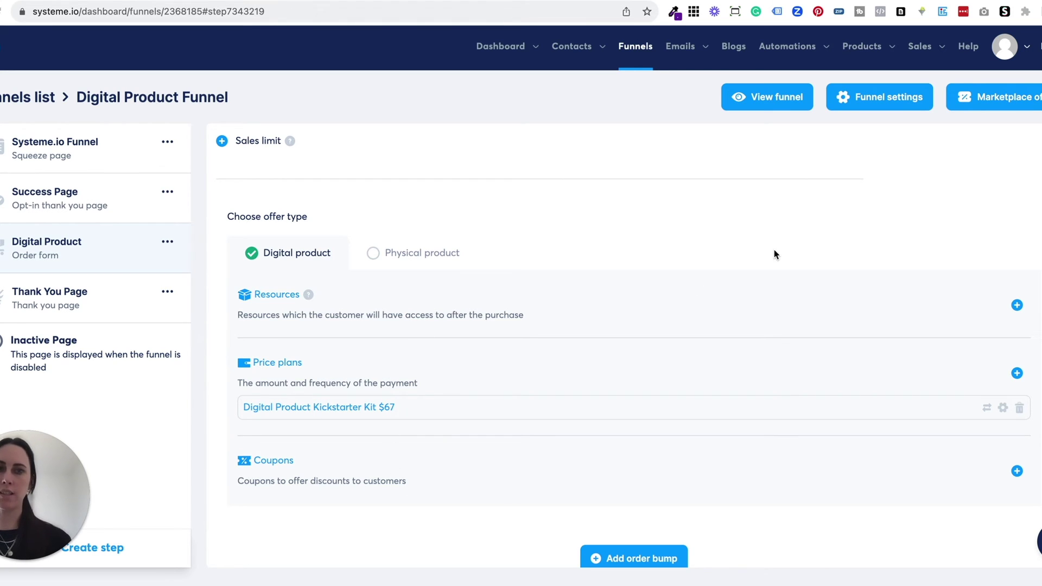
{"action": "scroll", "coordinate": [793, 319], "scroll_direction": "up", "scroll_amount": 3}
{"action": "scroll", "coordinate": [793, 319], "scroll_direction": "up", "scroll_amount": 2}
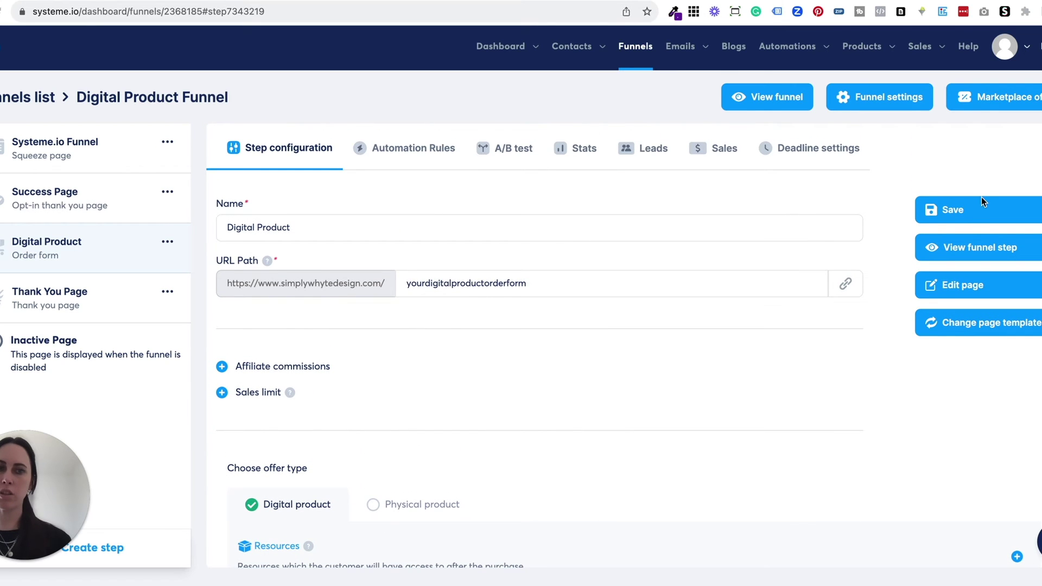
{"action": "left_click", "coordinate": [969, 210]}
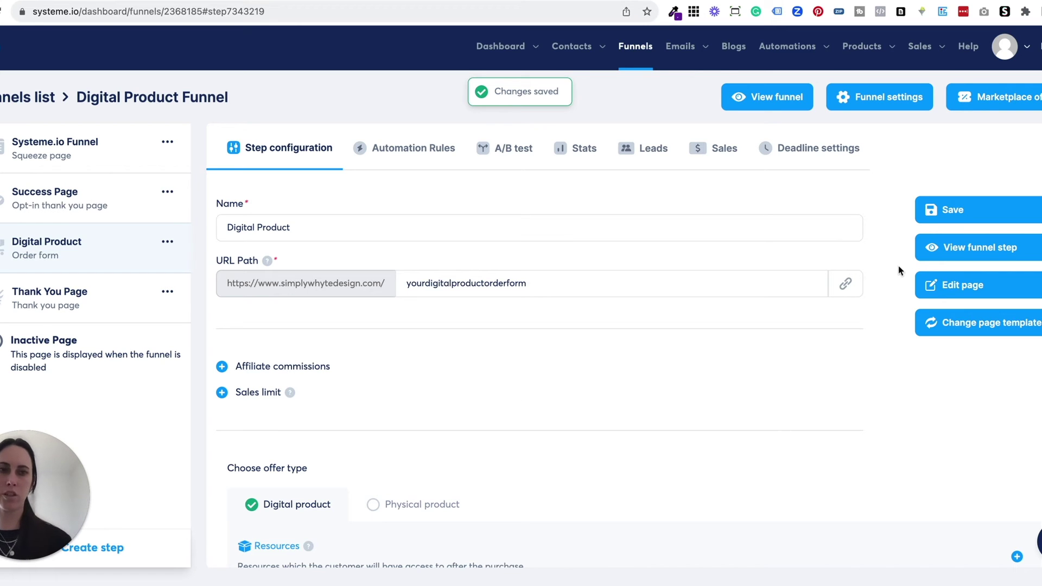
{"action": "left_click", "coordinate": [931, 259]}
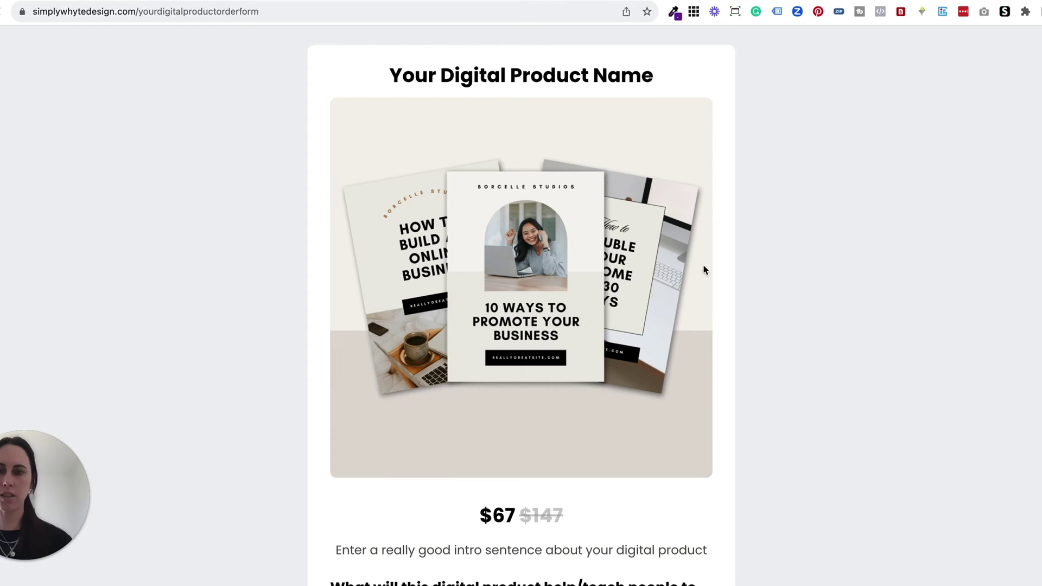
{"action": "scroll", "coordinate": [612, 296], "scroll_direction": "down", "scroll_amount": 5}
{"action": "left_click_drag", "start_coordinate": [481, 291], "coordinate": [567, 292]}
{"action": "scroll", "coordinate": [568, 292], "scroll_direction": "down", "scroll_amount": 10}
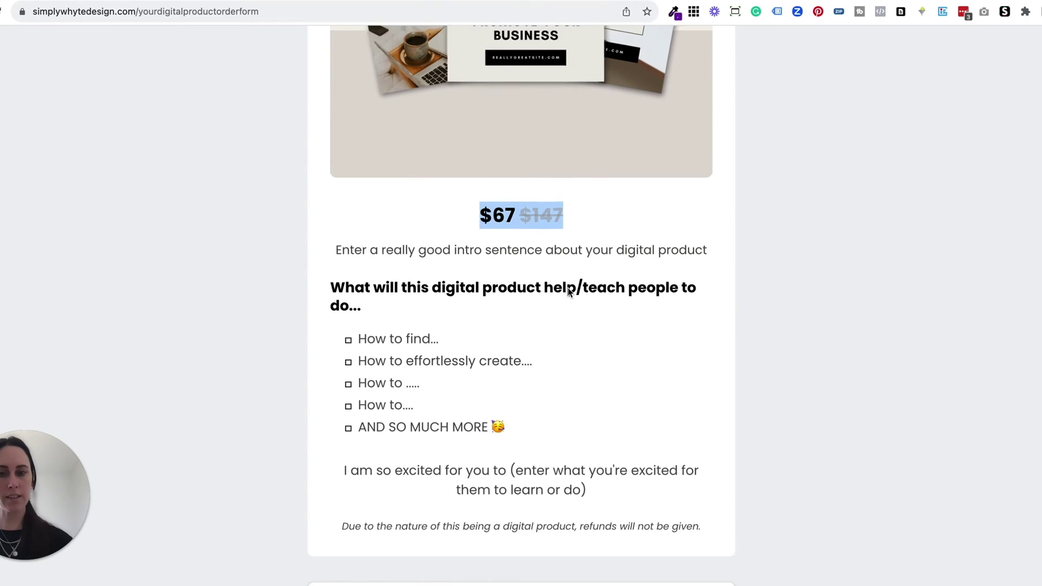
{"action": "scroll", "coordinate": [568, 288], "scroll_direction": "down", "scroll_amount": 5}
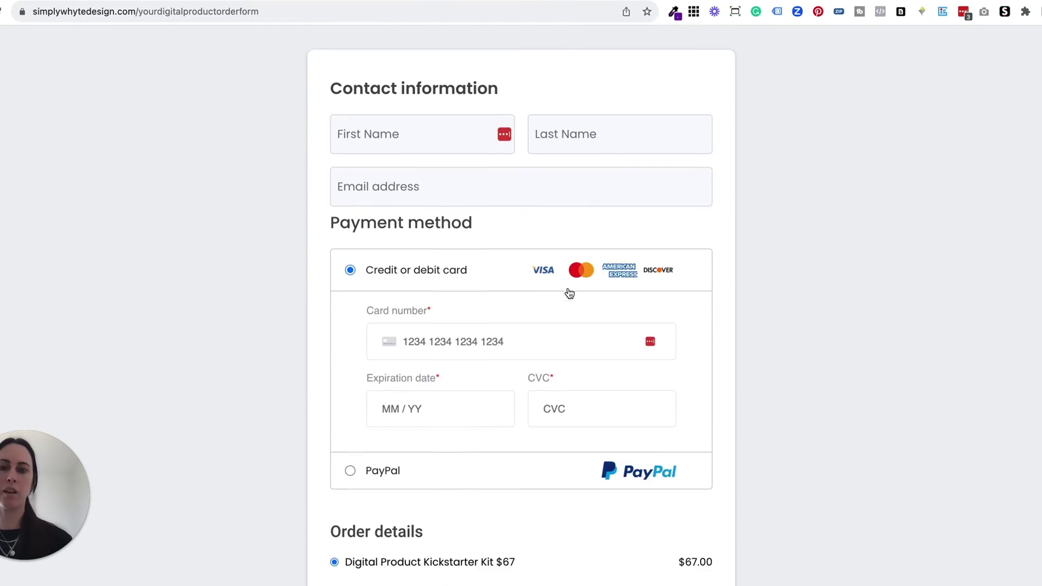
{"action": "left_click_drag", "start_coordinate": [519, 417], "coordinate": [325, 415]}
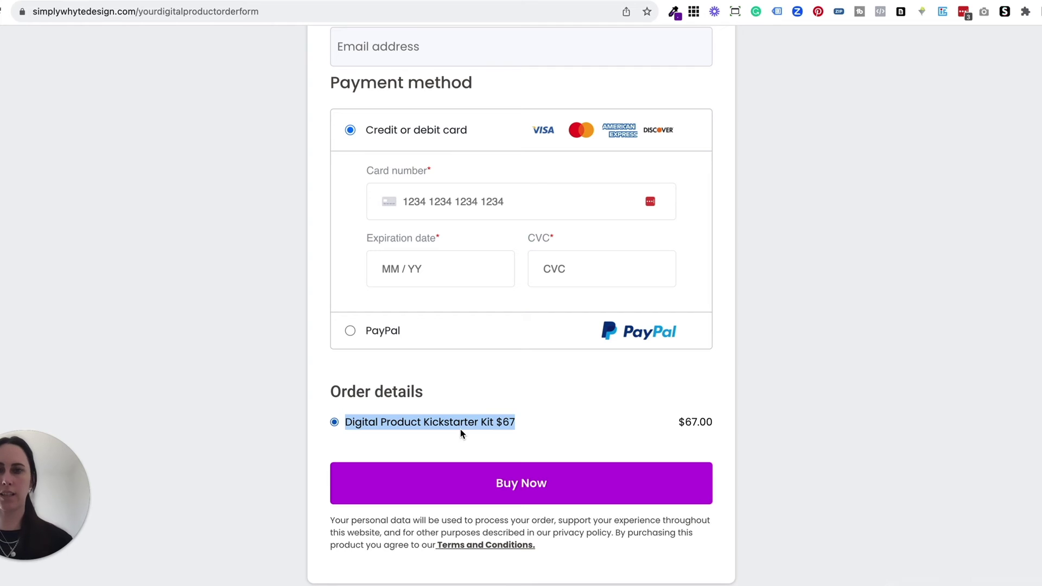
{"action": "key", "text": "Home"}
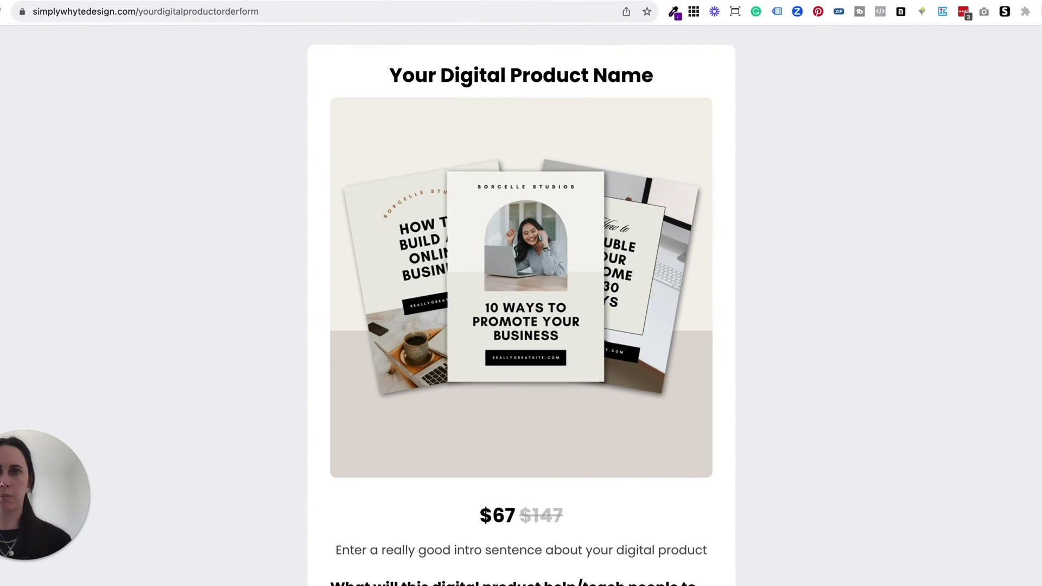
{"action": "left_click", "coordinate": [407, 1]}
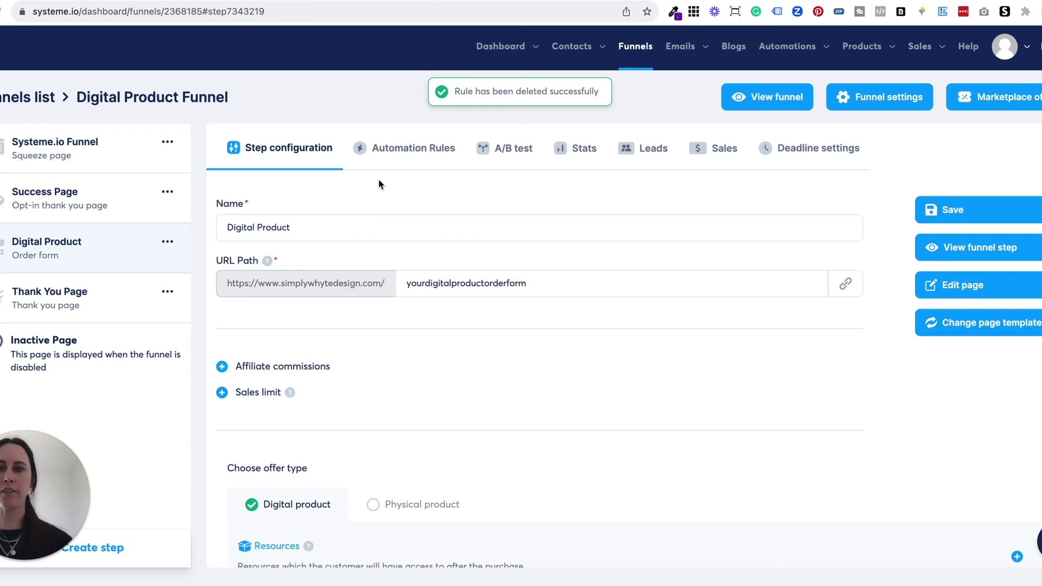
Add a New sale automation rule to the Digital Product step and open it for editing
{"action": "left_click", "coordinate": [409, 147]}
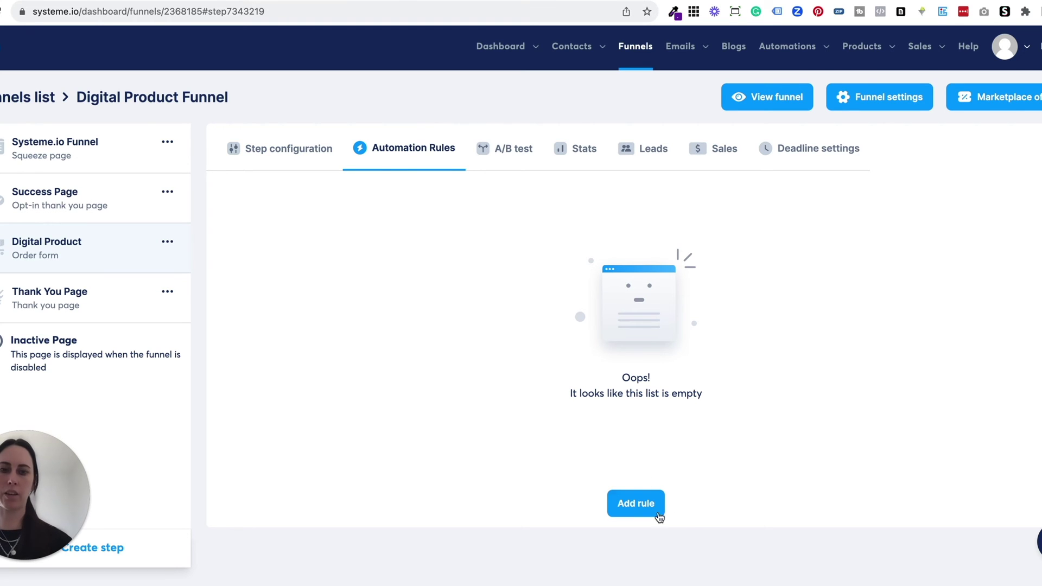
{"action": "left_click", "coordinate": [632, 502]}
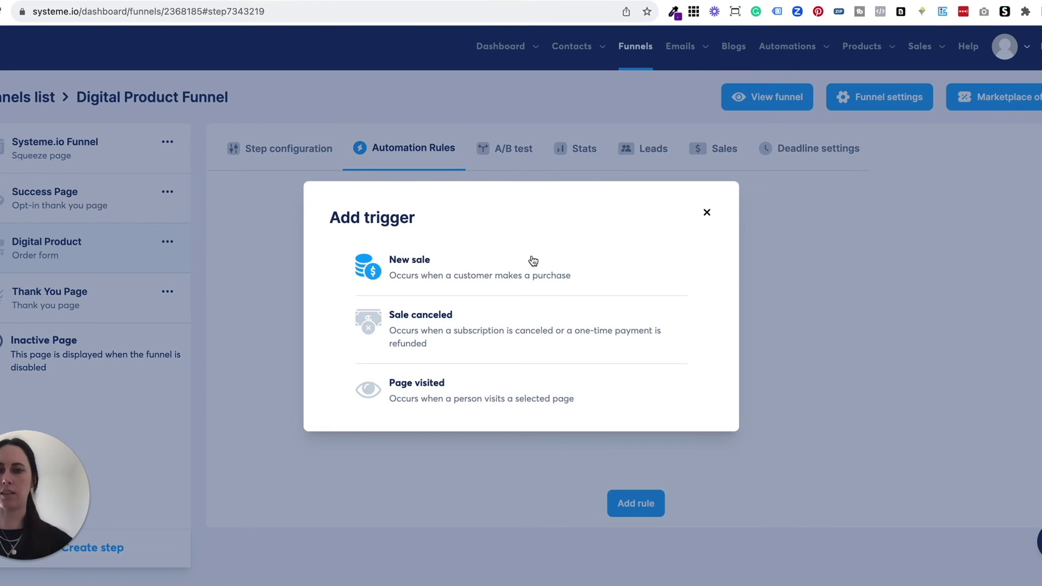
{"action": "left_click", "coordinate": [532, 268]}
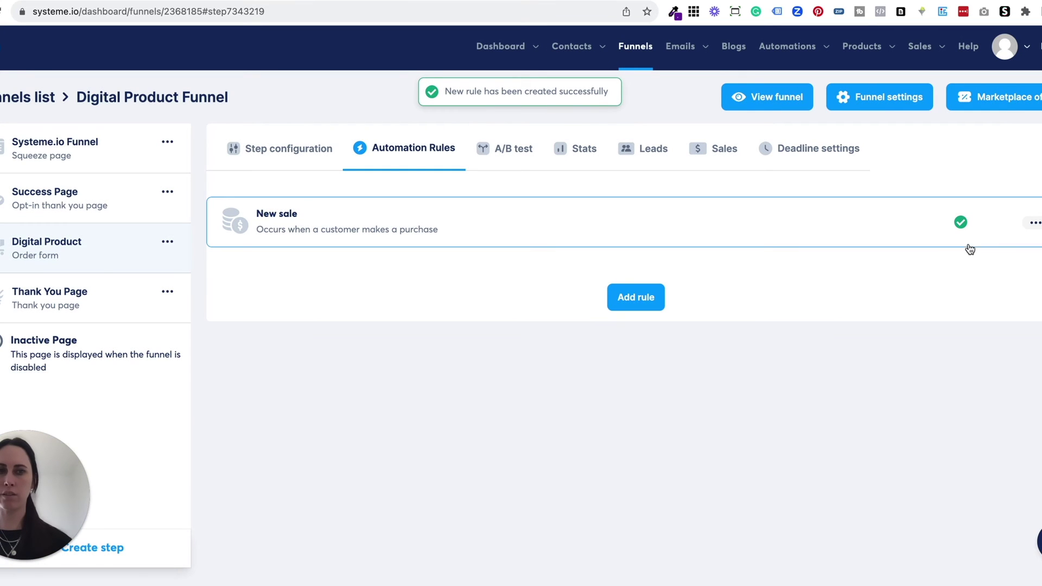
{"action": "left_click", "coordinate": [1032, 223]}
{"action": "left_click", "coordinate": [998, 228]}
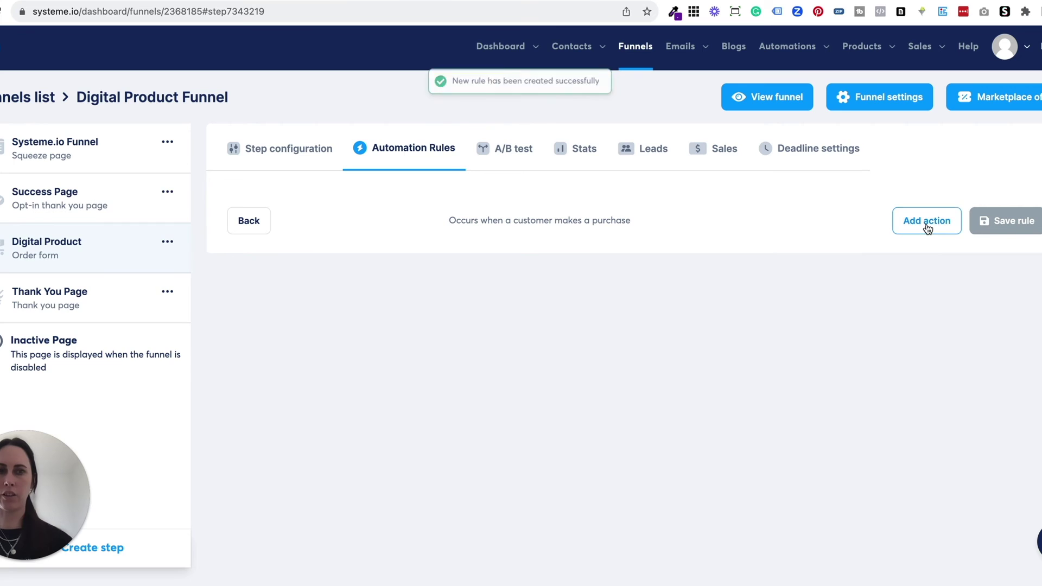
Give the New sale rule an action adding the Digita Product Test tag, and save it
{"action": "left_click", "coordinate": [927, 228]}
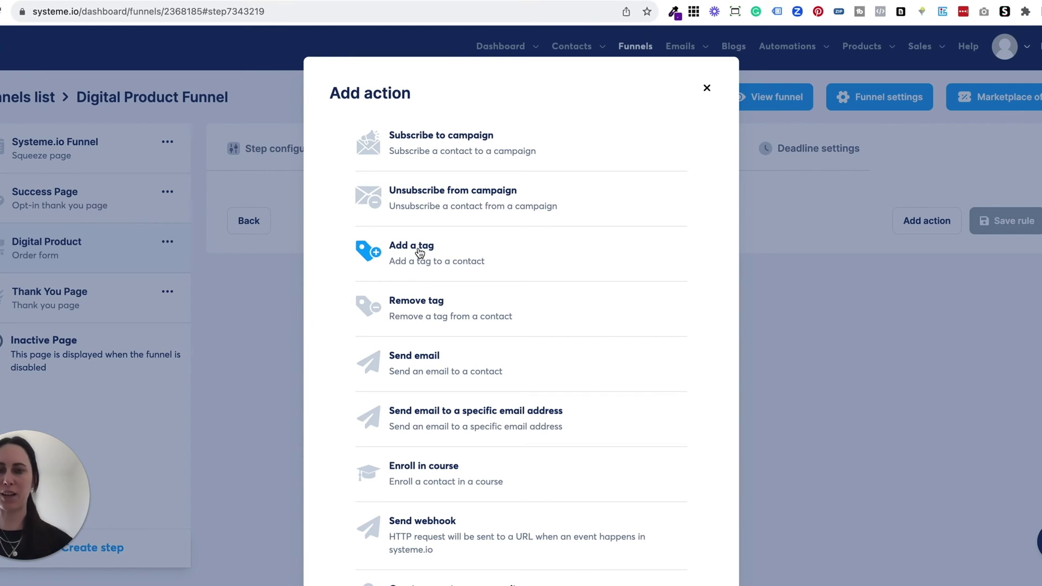
{"action": "left_click", "coordinate": [420, 253]}
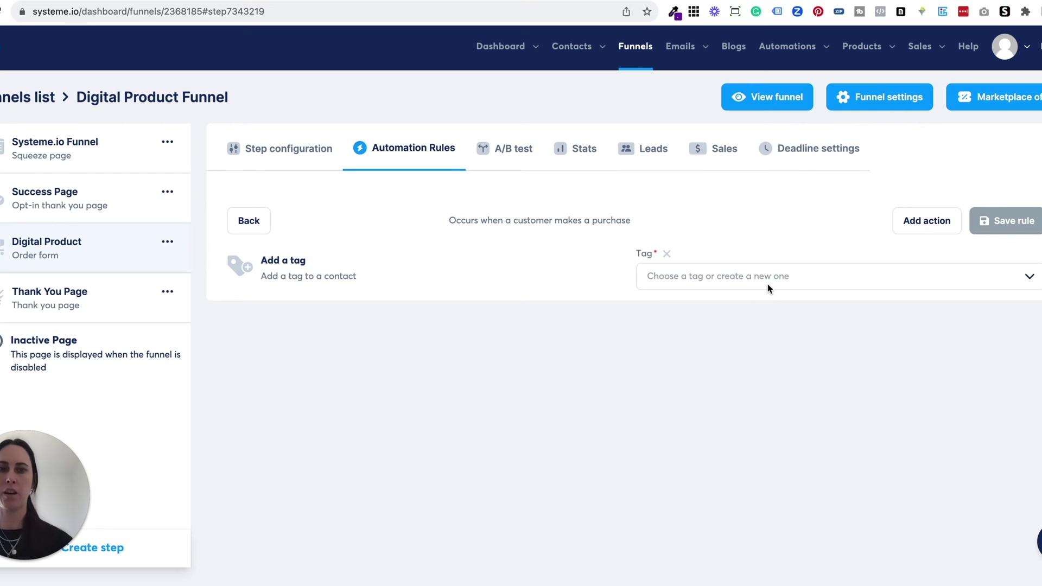
{"action": "left_click", "coordinate": [791, 282]}
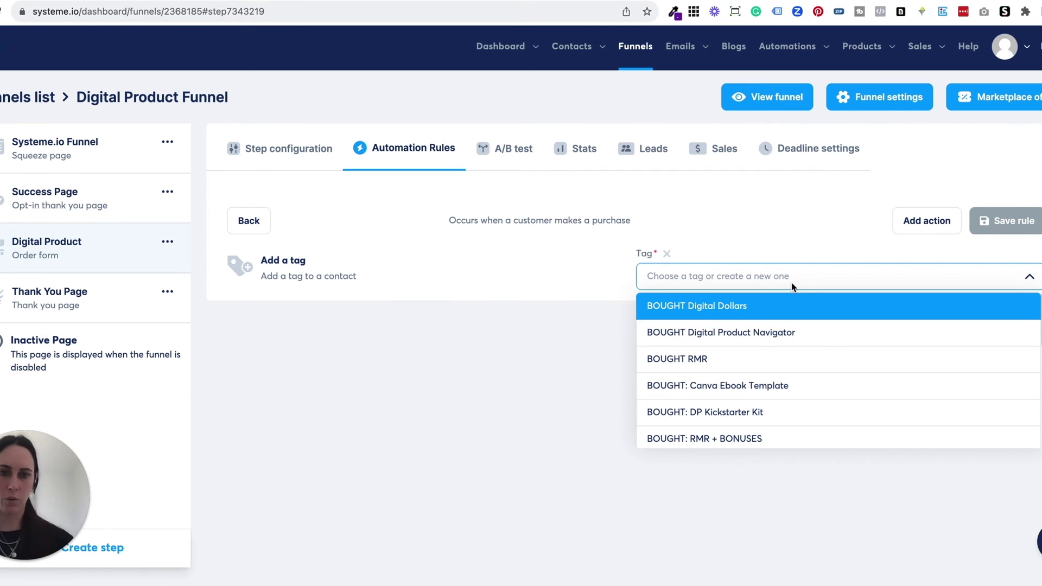
{"action": "type", "text": "dig"}
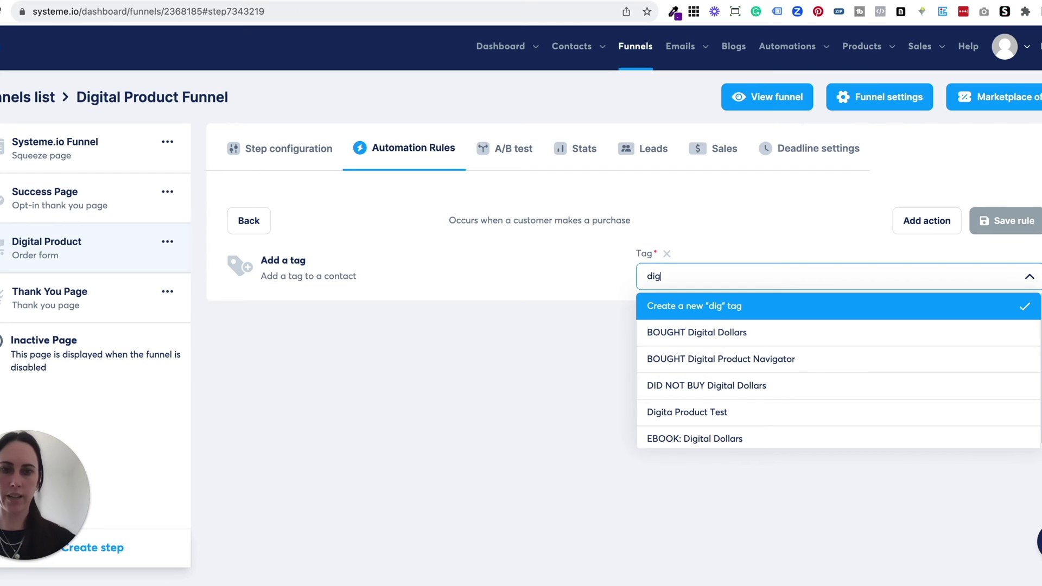
{"action": "left_click", "coordinate": [702, 412]}
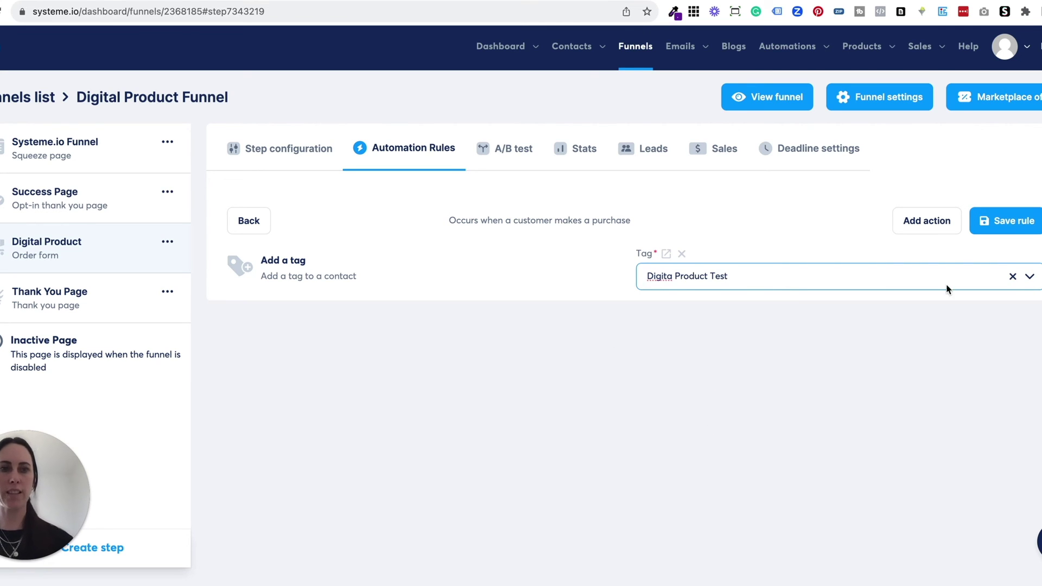
{"action": "left_click", "coordinate": [1006, 225]}
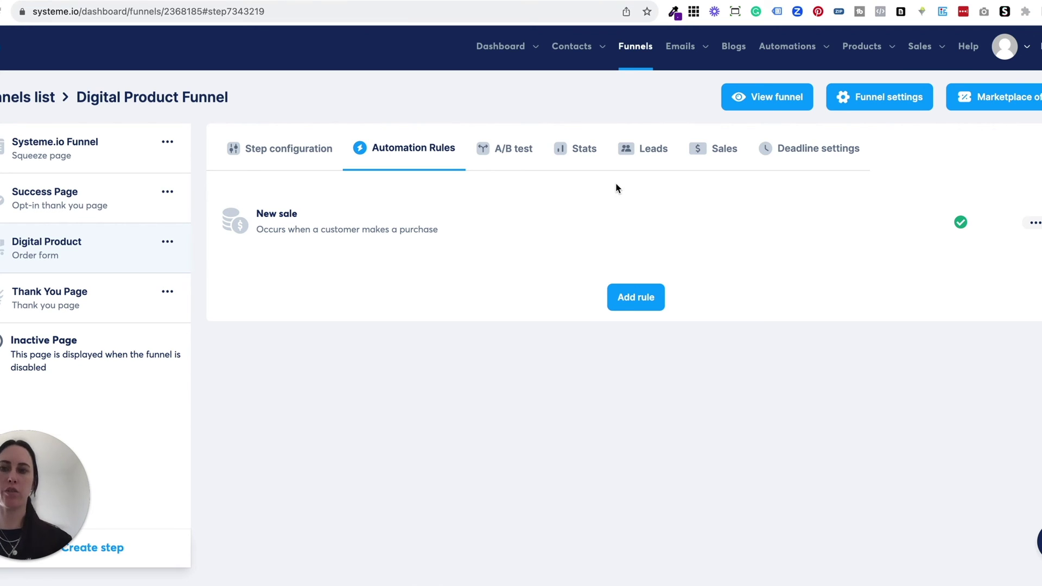
{"action": "left_click", "coordinate": [688, 47]}
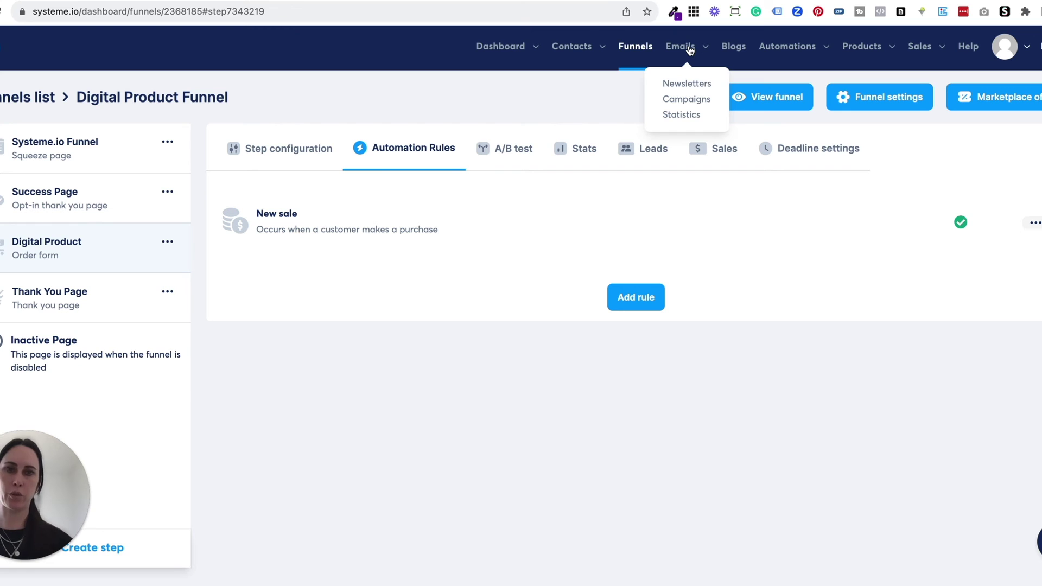
Create a new email campaign named 'Test Digital product' and open it
{"action": "left_click", "coordinate": [688, 102]}
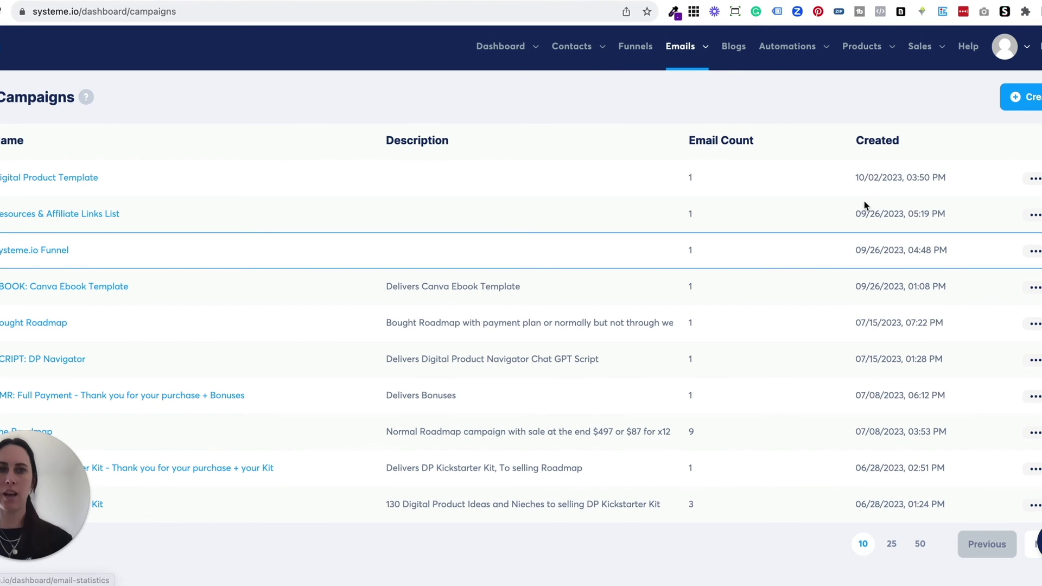
{"action": "left_click", "coordinate": [1027, 97]}
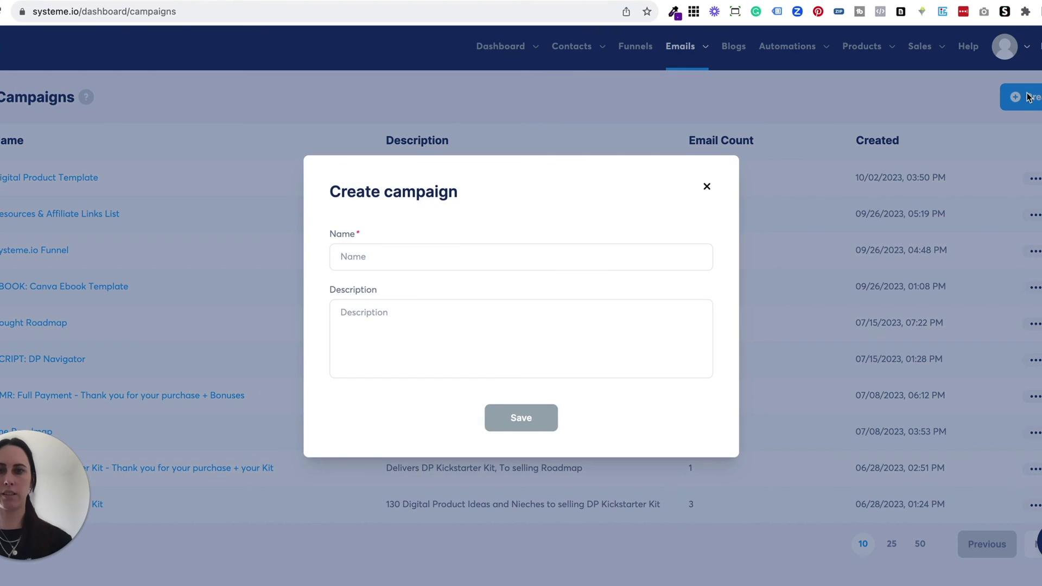
{"action": "left_click", "coordinate": [458, 245]}
{"action": "type", "text": "Test "}
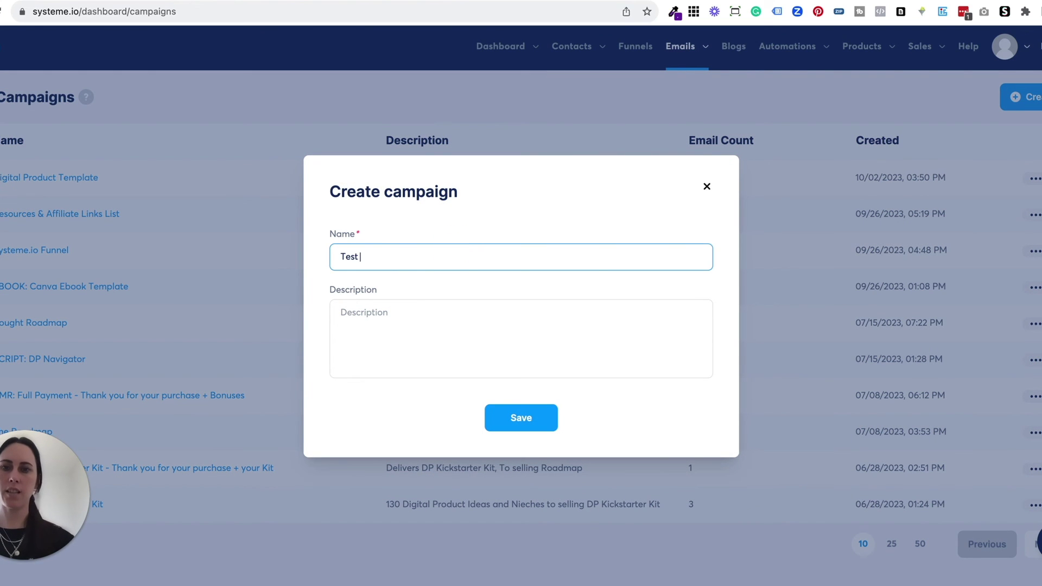
{"action": "type", "text": "Digital produt"}
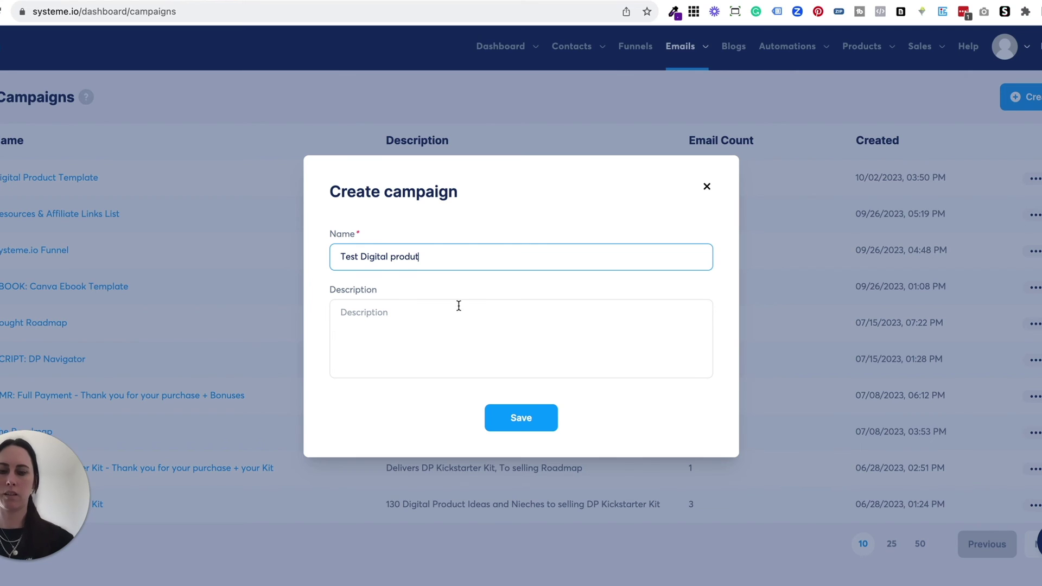
{"action": "key", "text": "BackSpace"}
{"action": "type", "text": "ct"}
{"action": "left_click", "coordinate": [496, 343]}
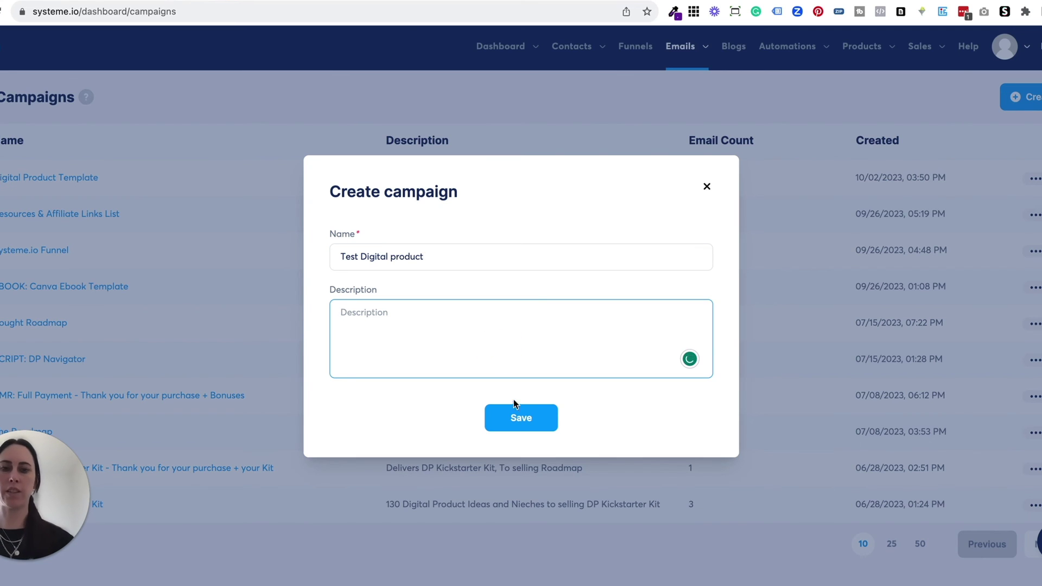
{"action": "left_click", "coordinate": [515, 419]}
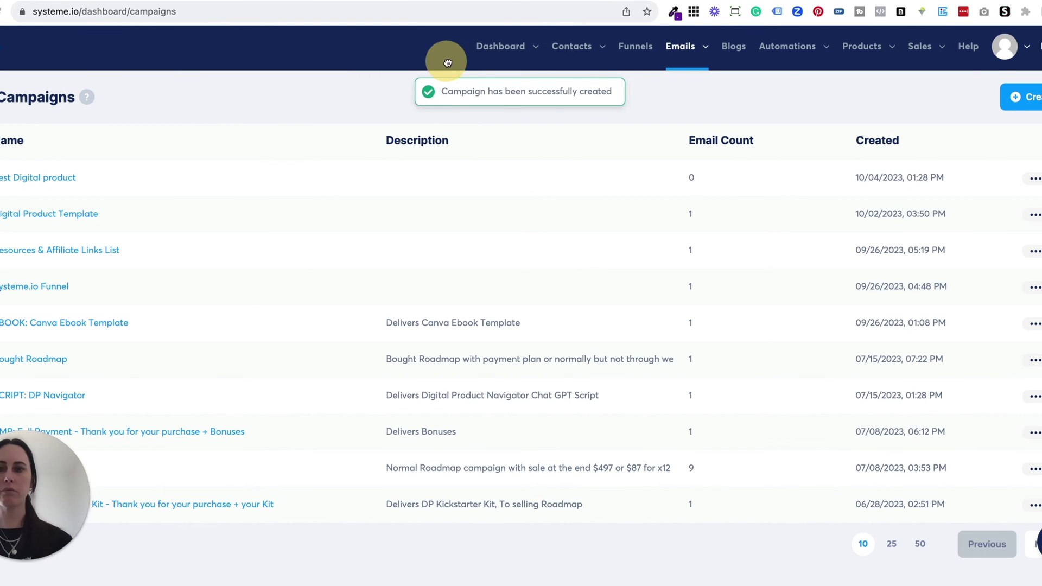
{"action": "left_click", "coordinate": [44, 178]}
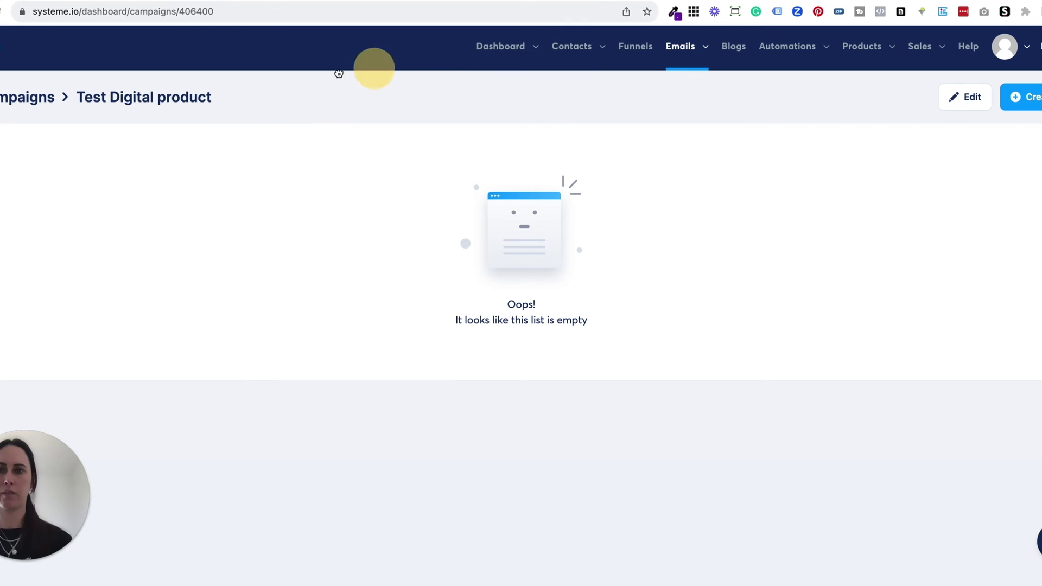
Add a campaign email with subject 'Thank You for Purchasing Digital Product Name' and save it
{"action": "left_click", "coordinate": [1021, 99]}
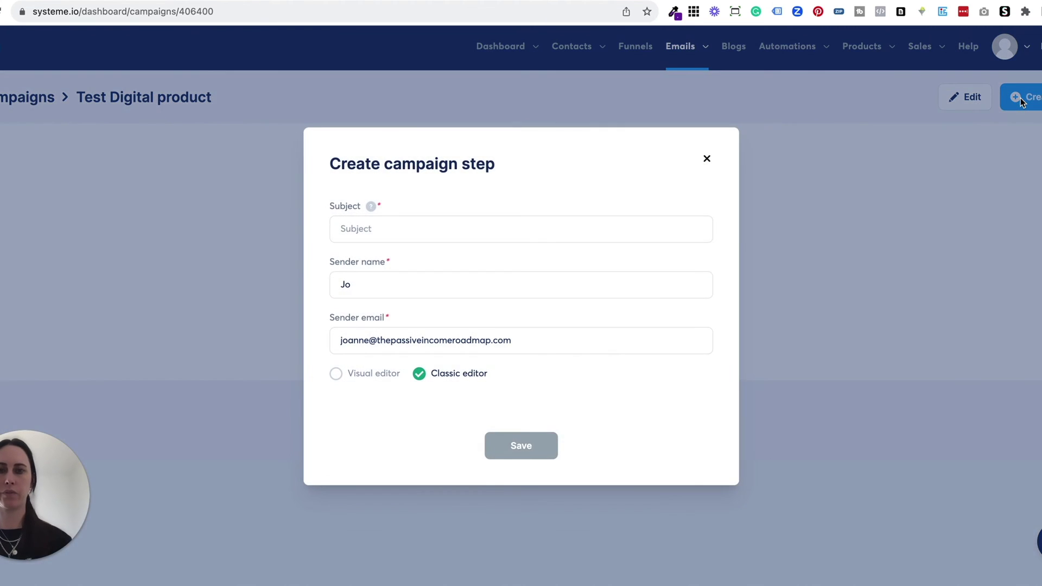
{"action": "left_click", "coordinate": [537, 229]}
{"action": "type", "text": "Thank You for Purchasing Dig"}
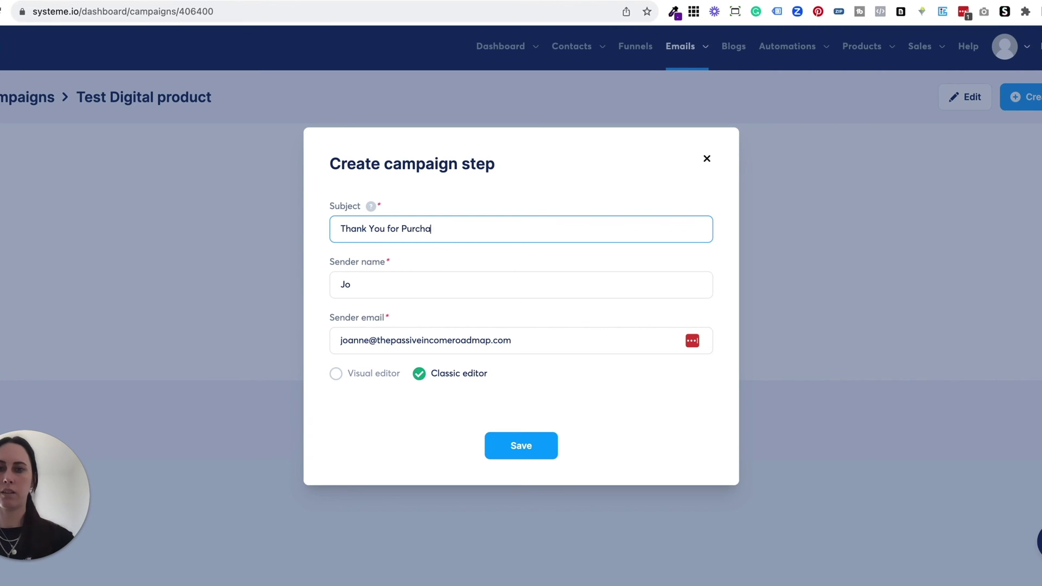
{"action": "type", "text": "ital "}
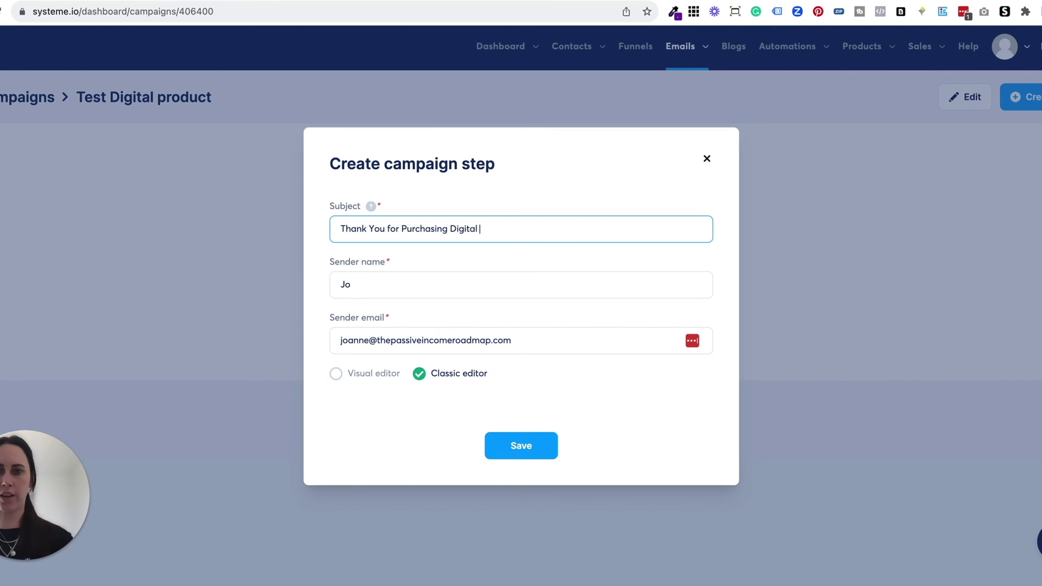
{"action": "type", "text": "Product Name"}
{"action": "key", "text": "BackSpace"}
{"action": "key", "text": "BackSpace"}
{"action": "key", "text": "BackSpace"}
{"action": "key", "text": "BackSpace"}
{"action": "type", "text": "Name"}
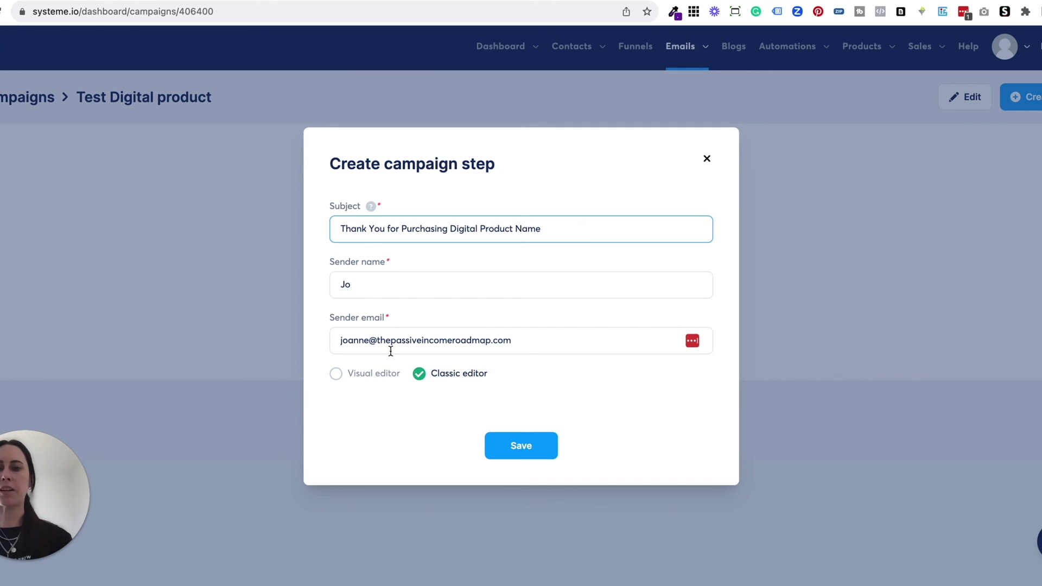
{"action": "left_click", "coordinate": [522, 447]}
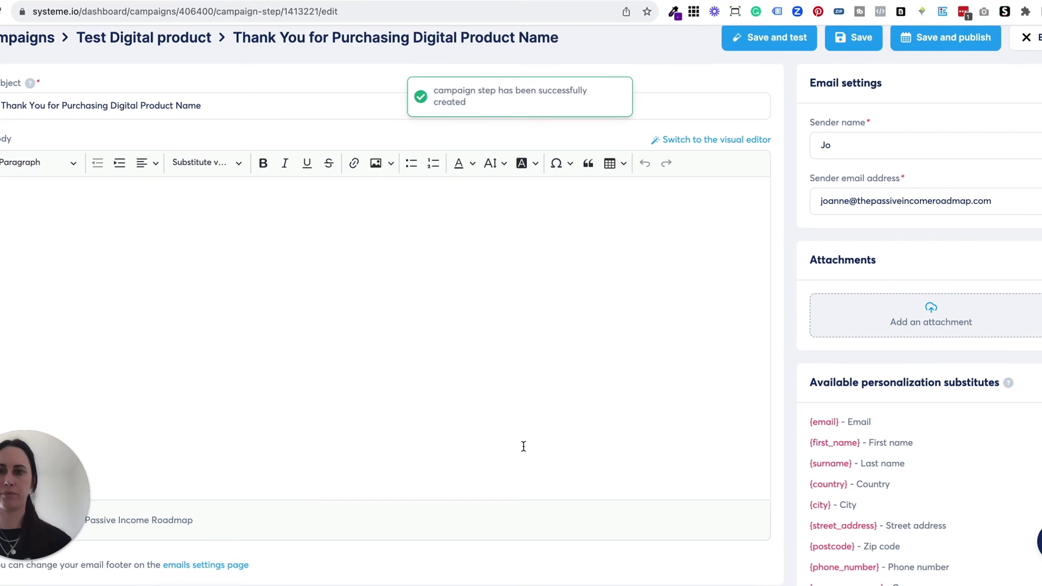
Write 'Download' in the email body, leaving it without a link
{"action": "left_click", "coordinate": [890, 88]}
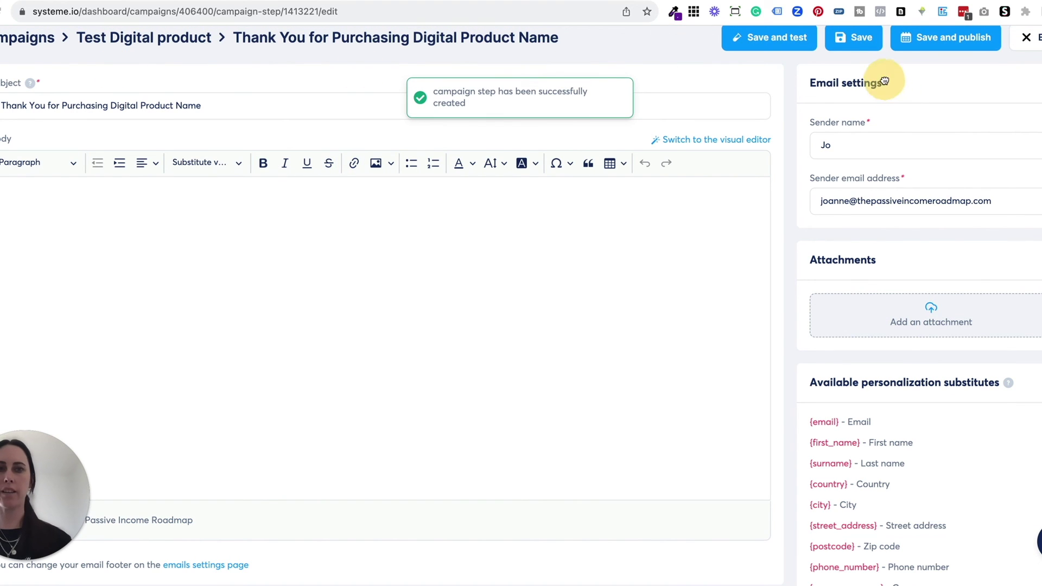
{"action": "left_click", "coordinate": [148, 216]}
{"action": "left_click", "coordinate": [189, 208]}
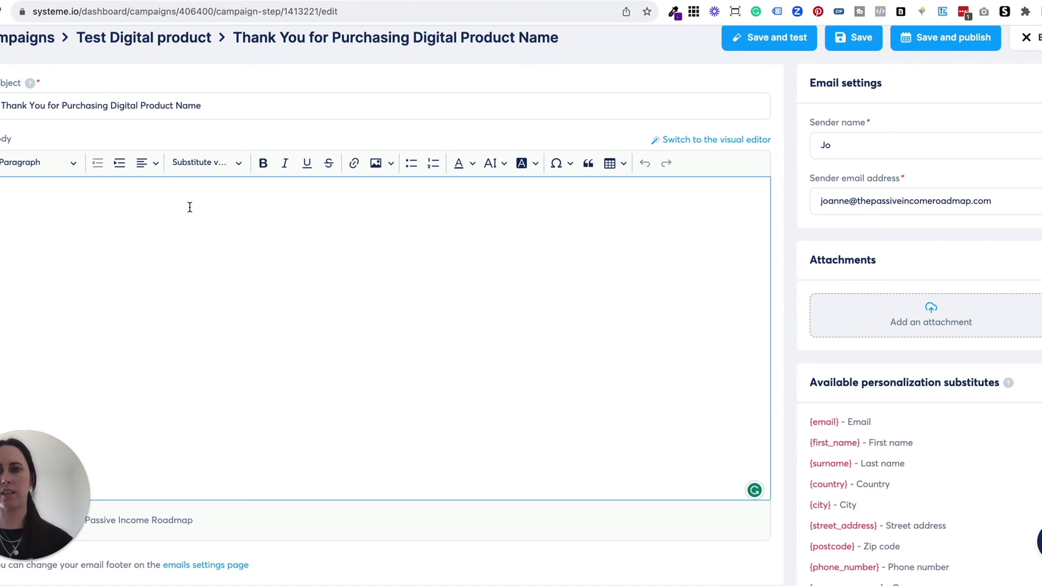
{"action": "type", "text": "Do"}
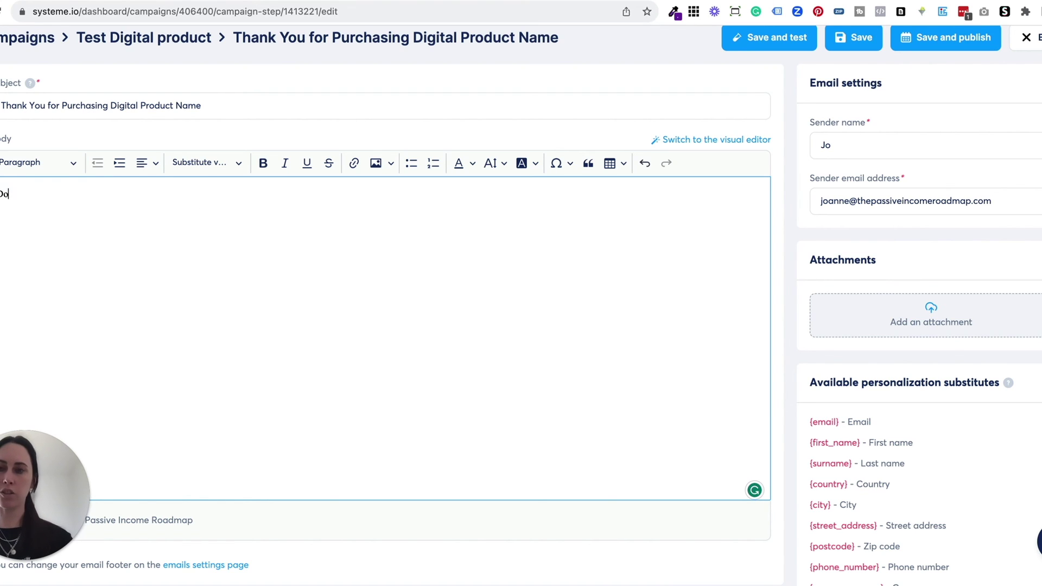
{"action": "type", "text": "wnload"}
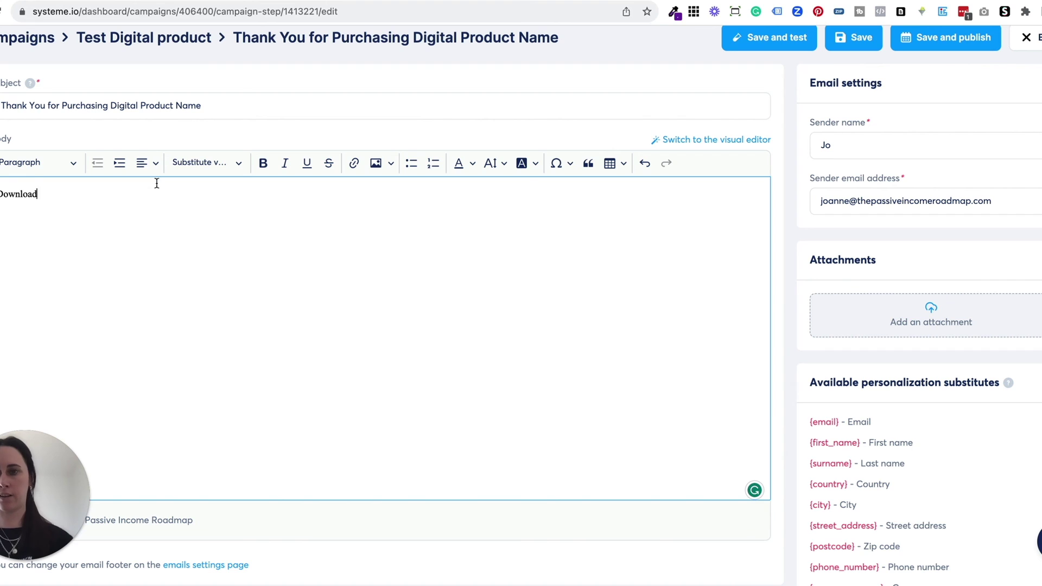
{"action": "left_click_drag", "start_coordinate": [42, 202], "coordinate": [2, 197]}
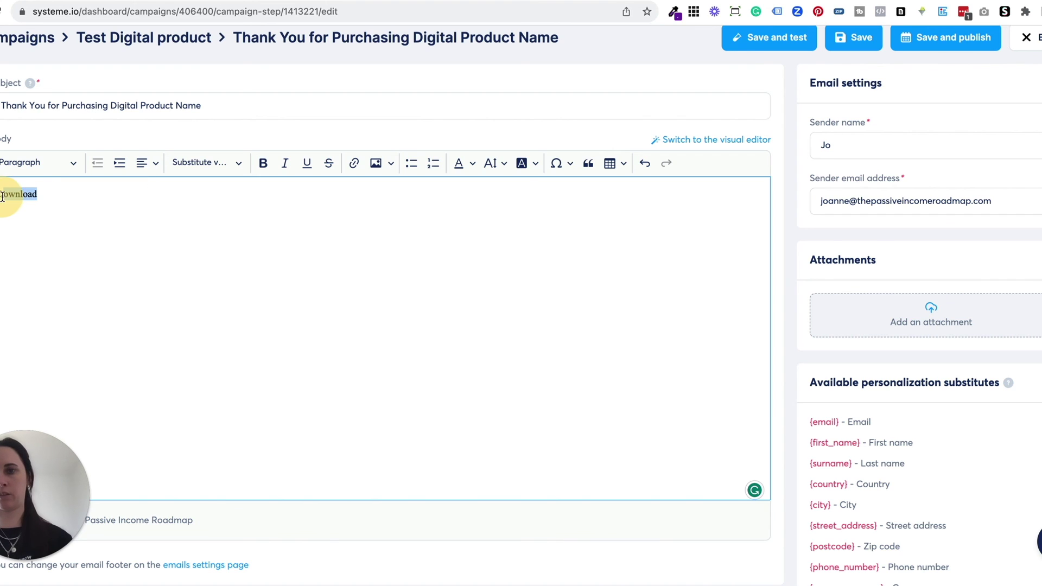
{"action": "left_click", "coordinate": [354, 163]}
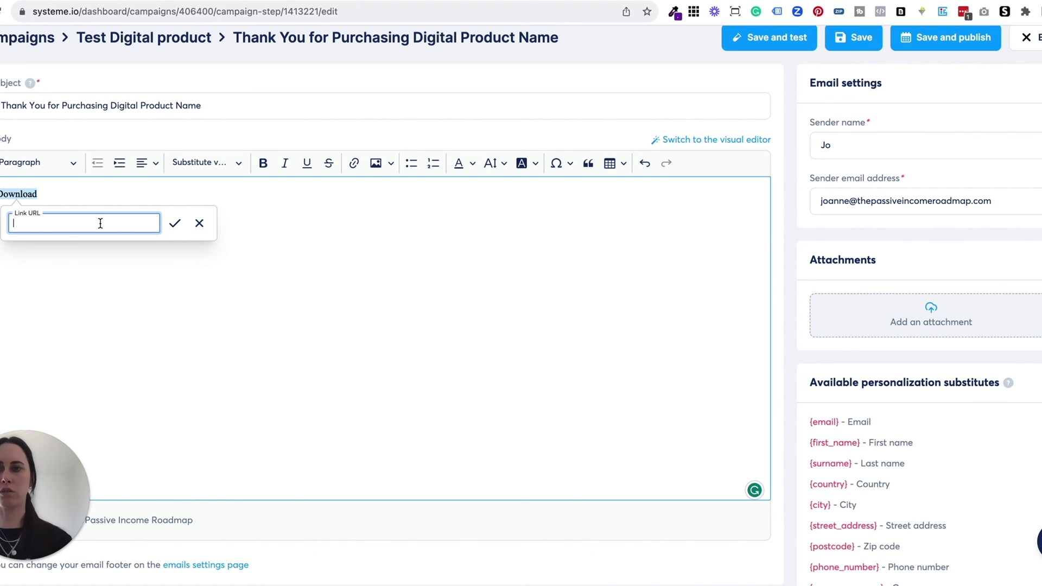
{"action": "left_click", "coordinate": [314, 247]}
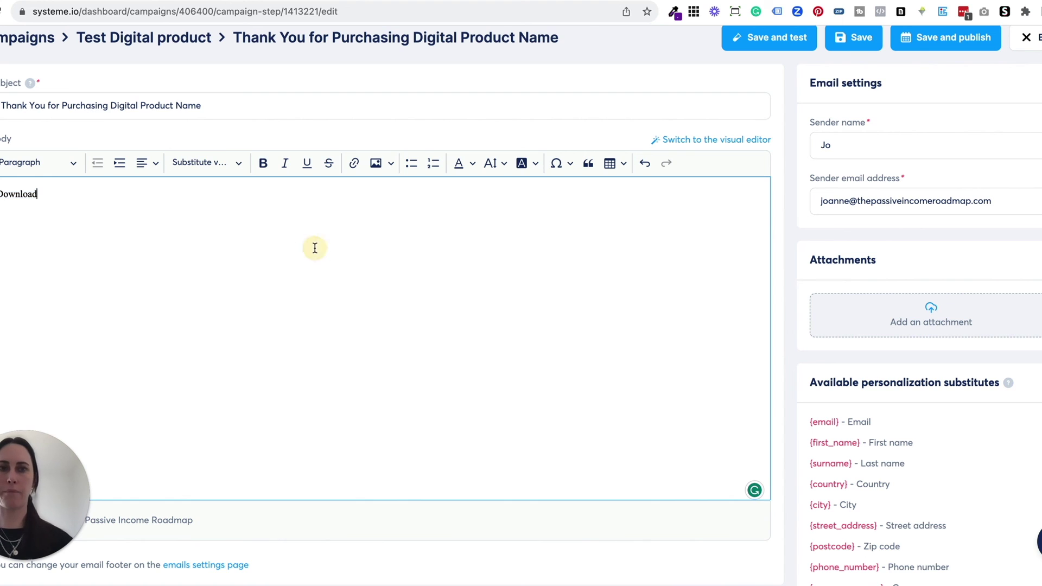
Save and publish the email, activate it in the campaign, and close the editor
{"action": "left_click", "coordinate": [933, 41]}
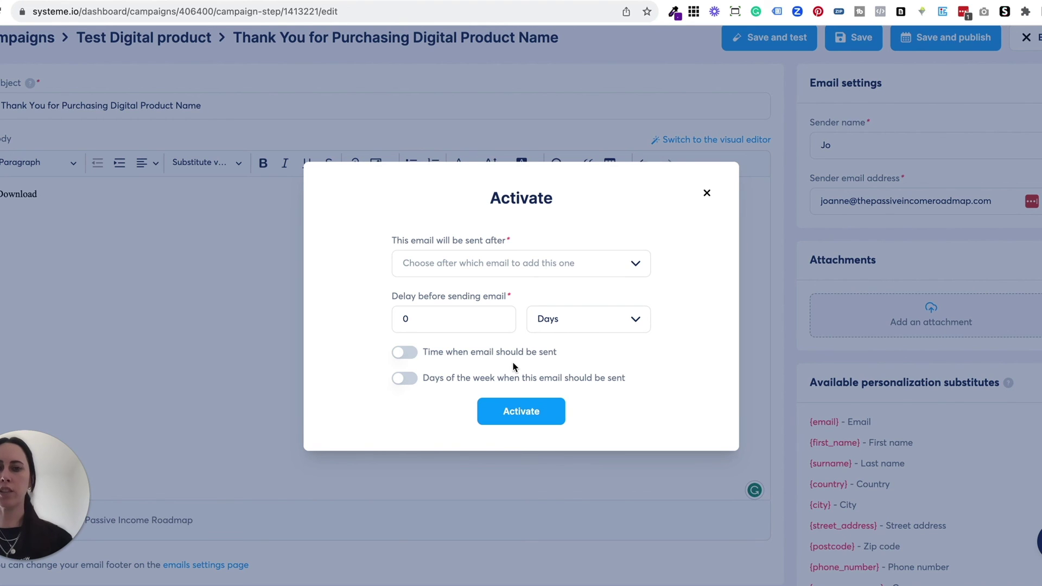
{"action": "left_click", "coordinate": [530, 412]}
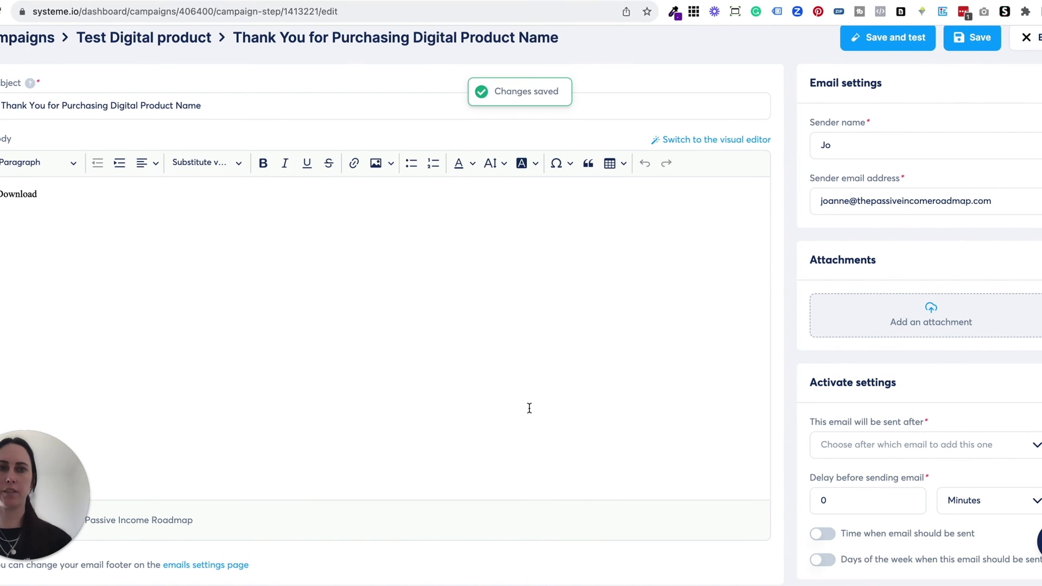
{"action": "left_click", "coordinate": [1025, 37]}
{"action": "mouse_move", "coordinate": [1040, 43]}
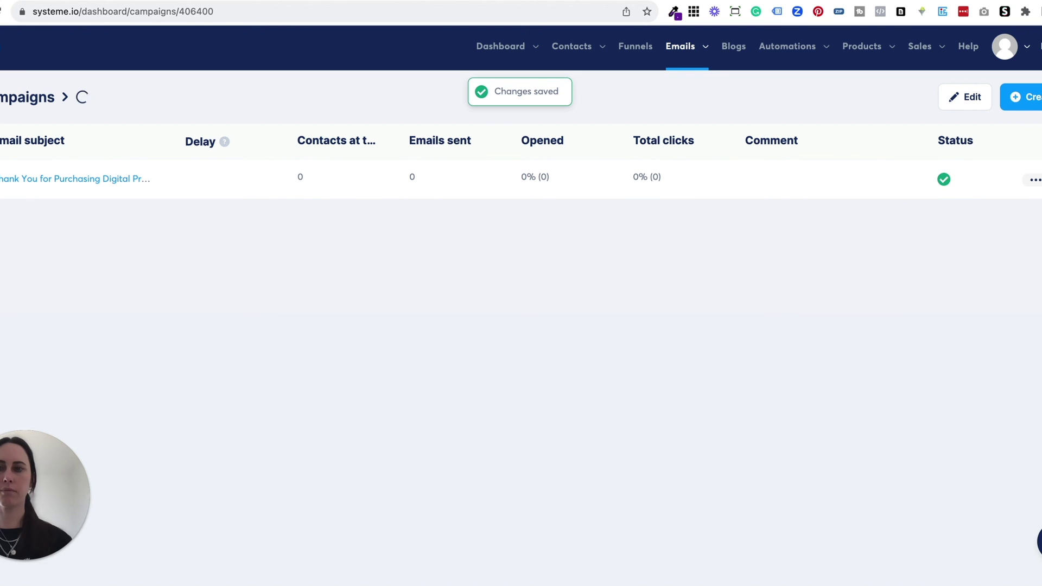
{"action": "left_click", "coordinate": [633, 49]}
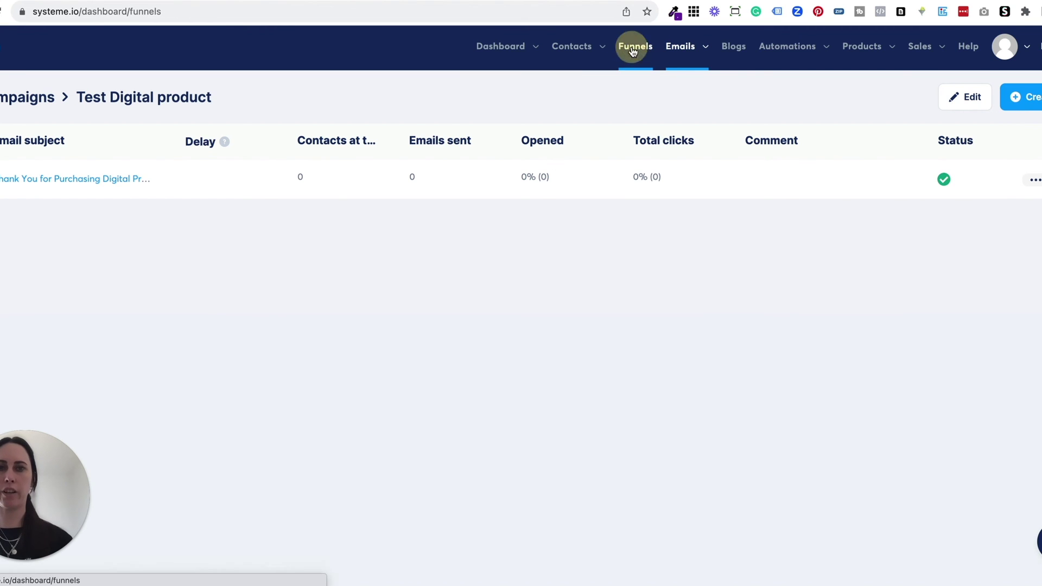
Reopen the Digital Product Funnel's New sale rule and re-save it with its tag action
{"action": "left_click", "coordinate": [70, 179]}
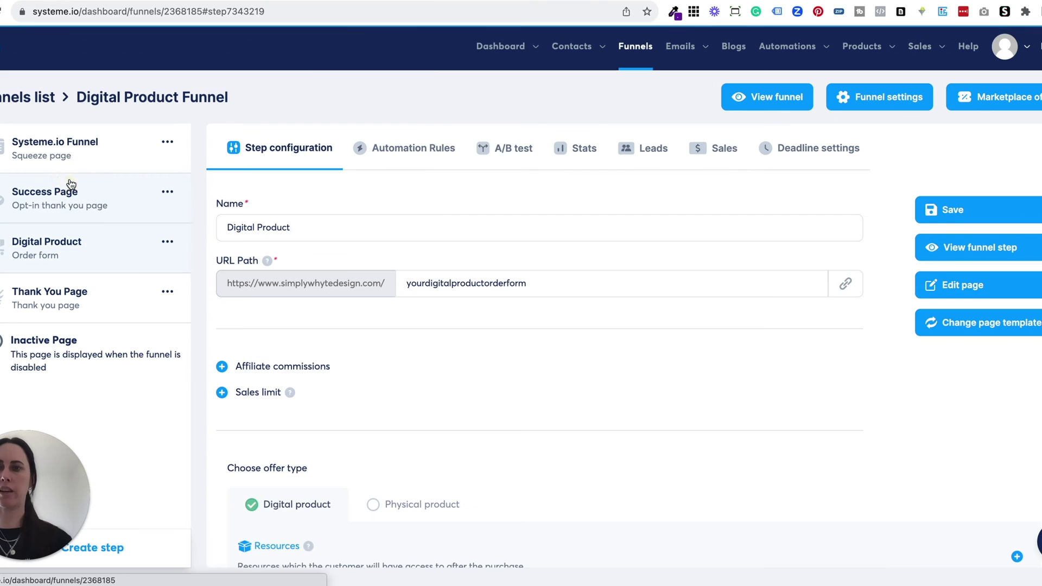
{"action": "left_click", "coordinate": [427, 149]}
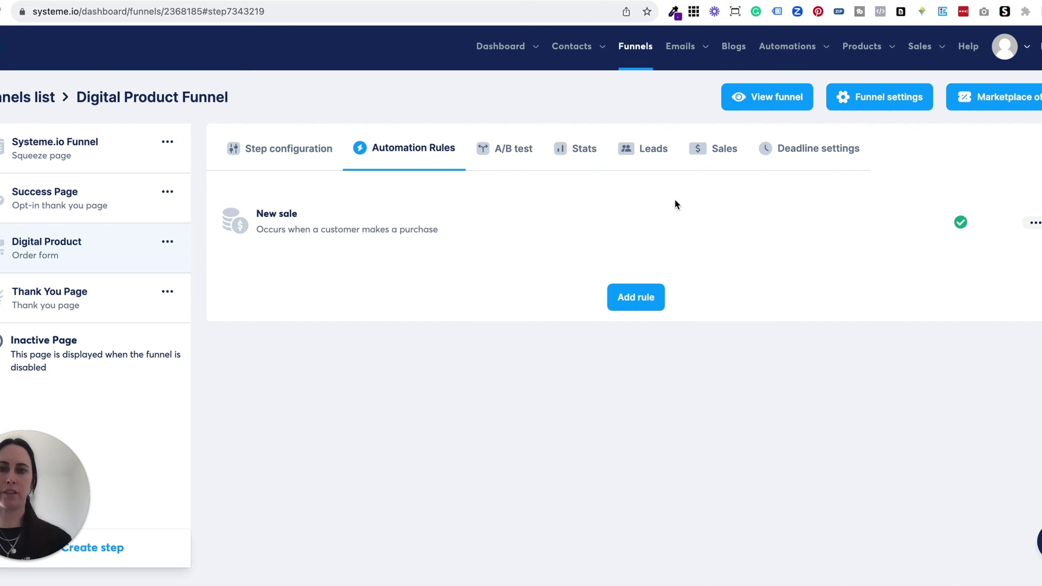
{"action": "left_click", "coordinate": [1033, 222]}
{"action": "left_click", "coordinate": [991, 227]}
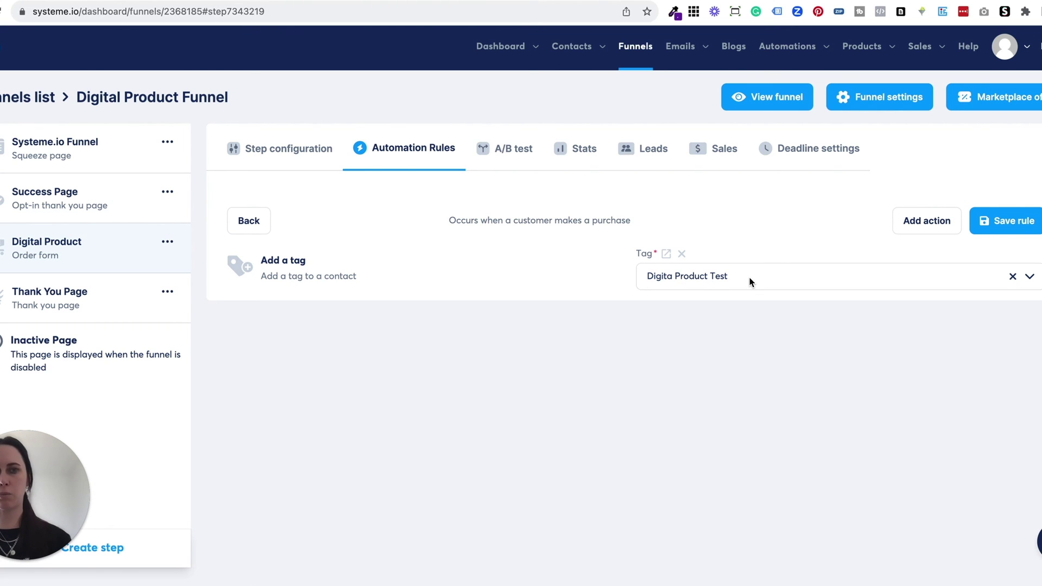
{"action": "left_click", "coordinate": [1009, 221]}
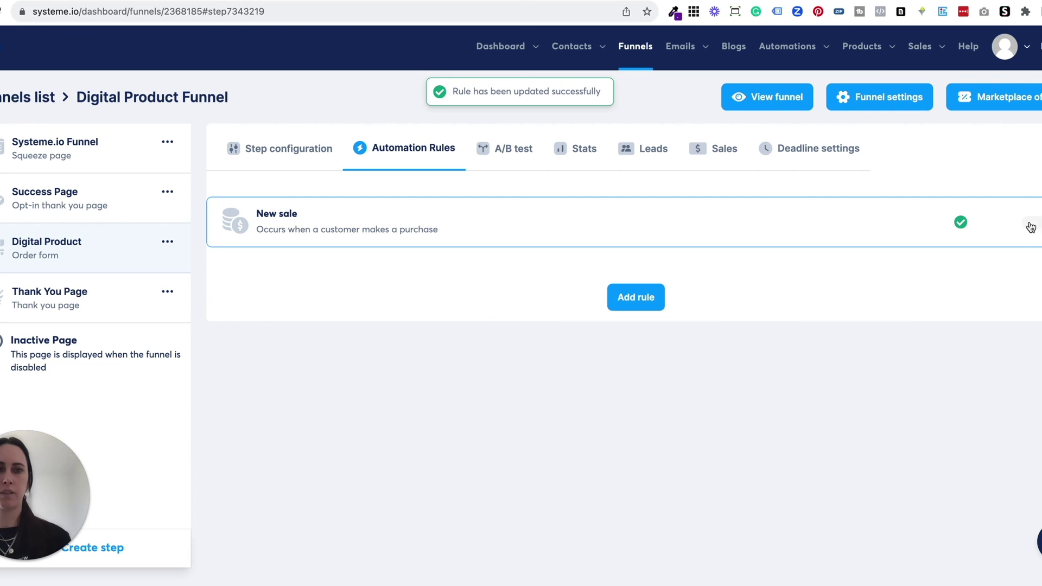
Add a subscribe-to-campaign action for Test Digital product to the New sale rule and save it
{"action": "left_click", "coordinate": [1034, 223]}
{"action": "left_click", "coordinate": [991, 227]}
{"action": "left_click", "coordinate": [917, 226]}
{"action": "left_click", "coordinate": [471, 138]}
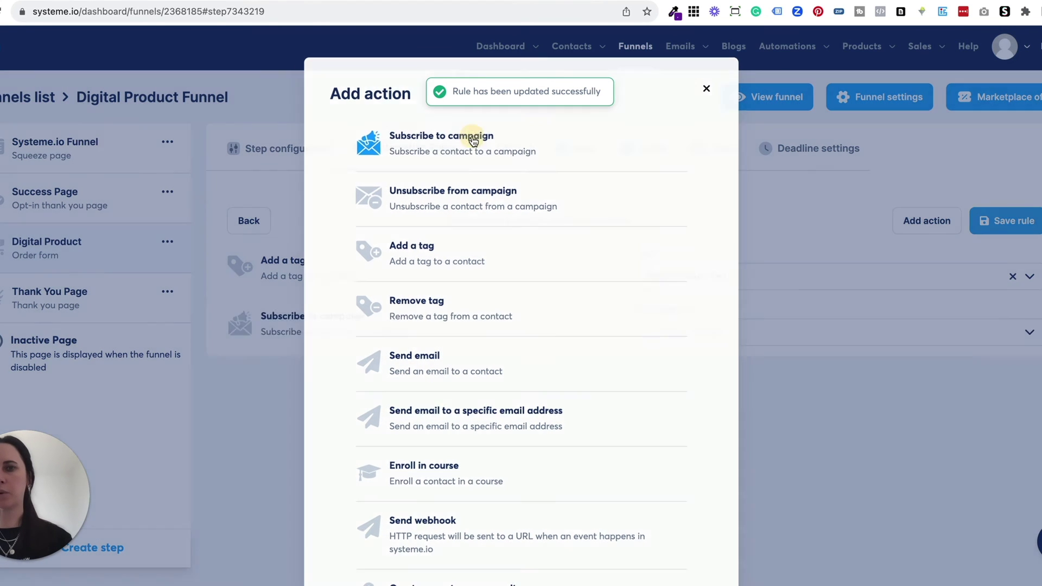
{"action": "left_click", "coordinate": [820, 333]}
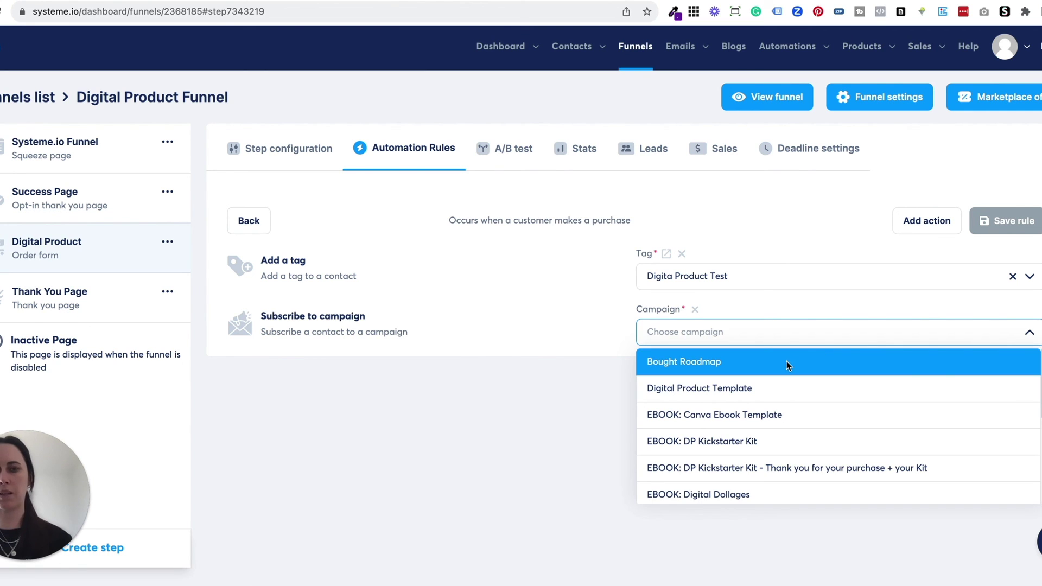
{"action": "type", "text": "digi"}
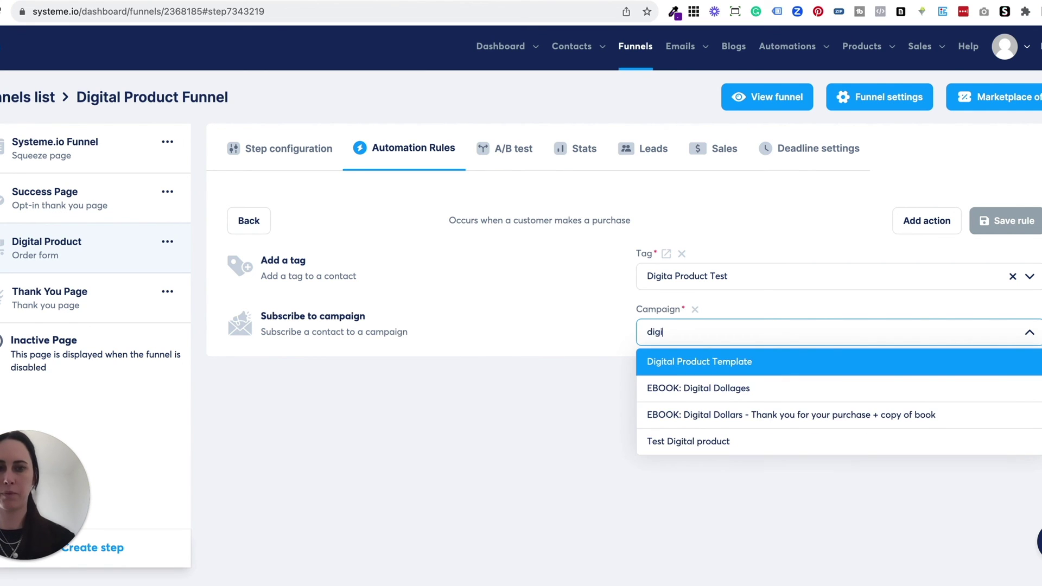
{"action": "left_click", "coordinate": [754, 440]}
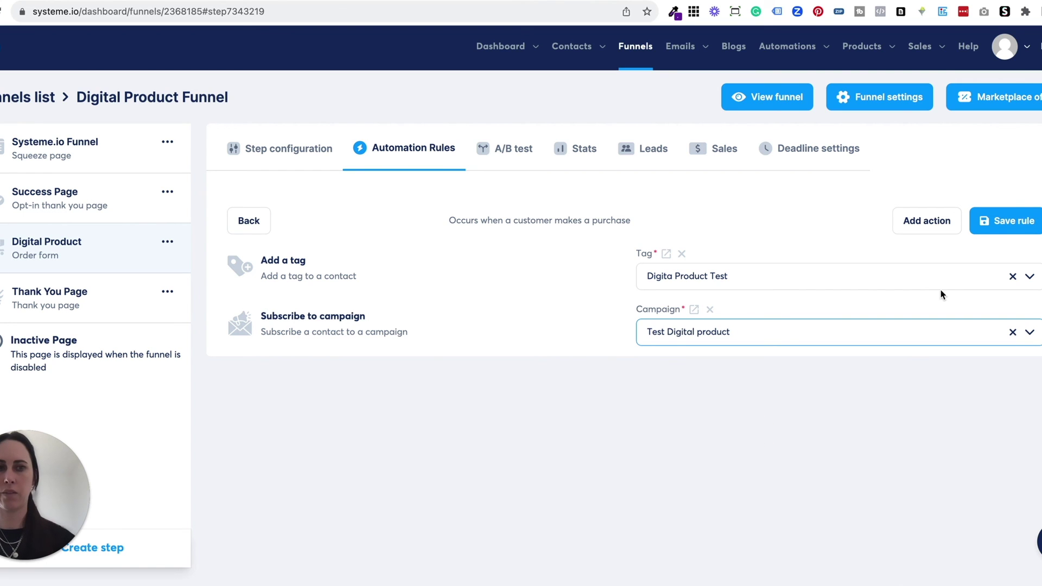
{"action": "left_click", "coordinate": [1006, 235]}
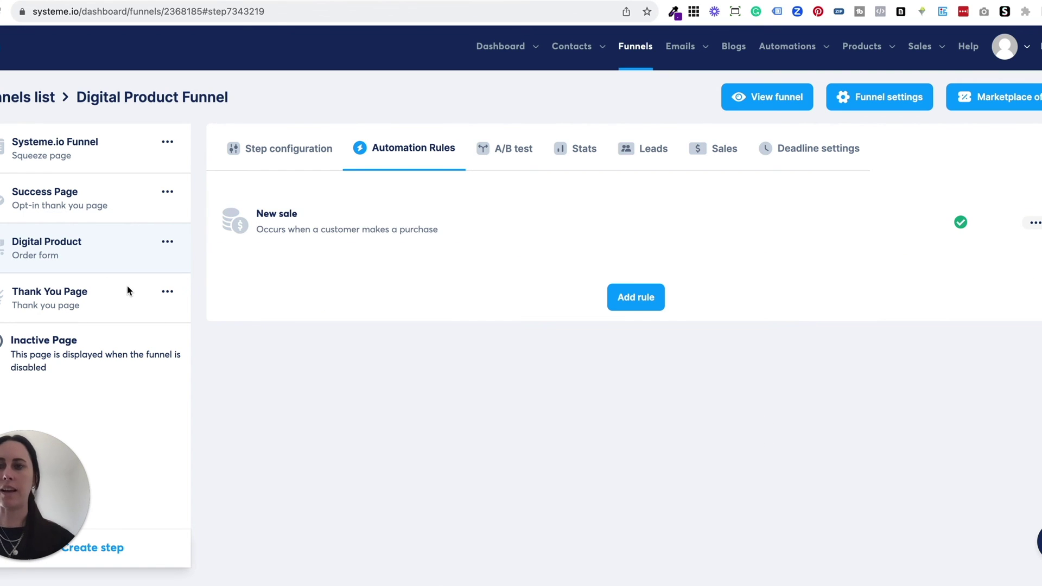